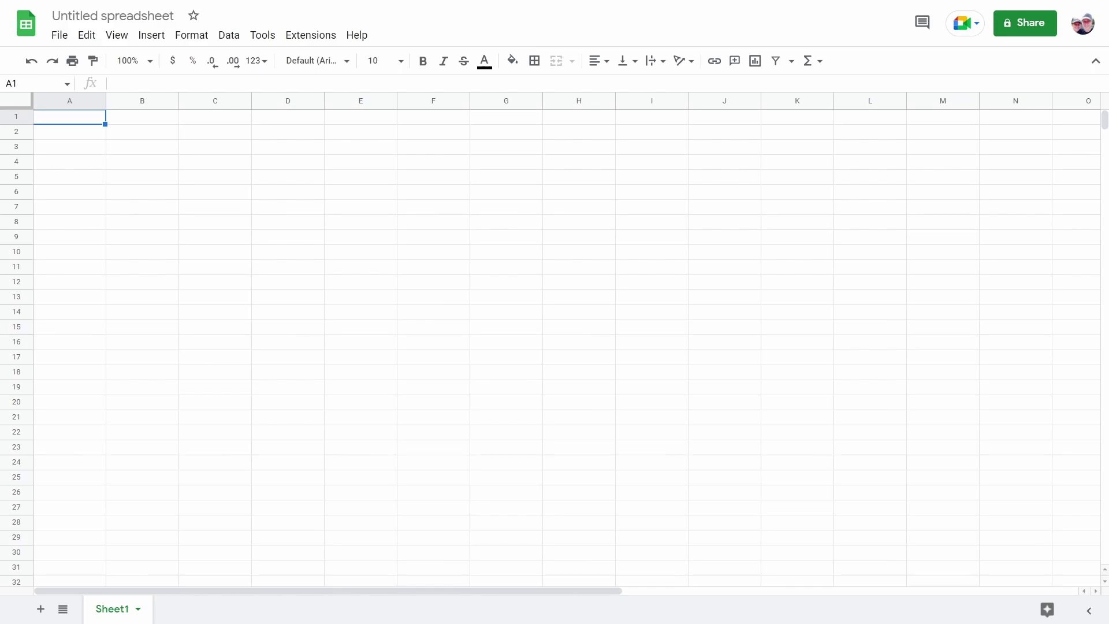
Title the spreadsheet 'Dividend Calculator'.
{"action": "key", "text": "Right"}
{"action": "key", "text": "Right"}
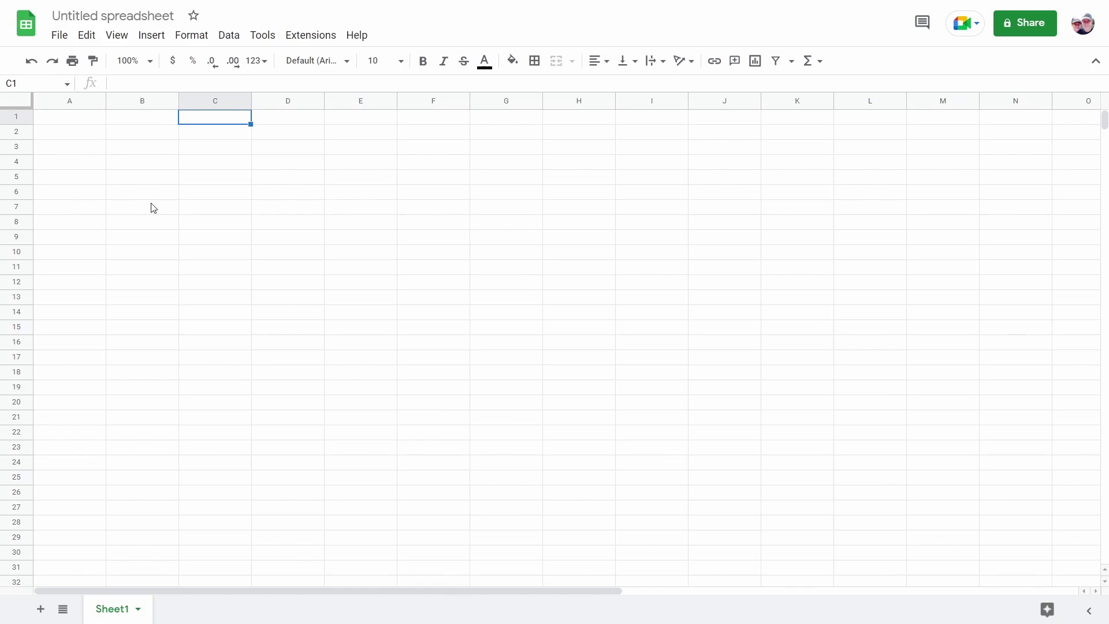
{"action": "left_click", "coordinate": [140, 16]}
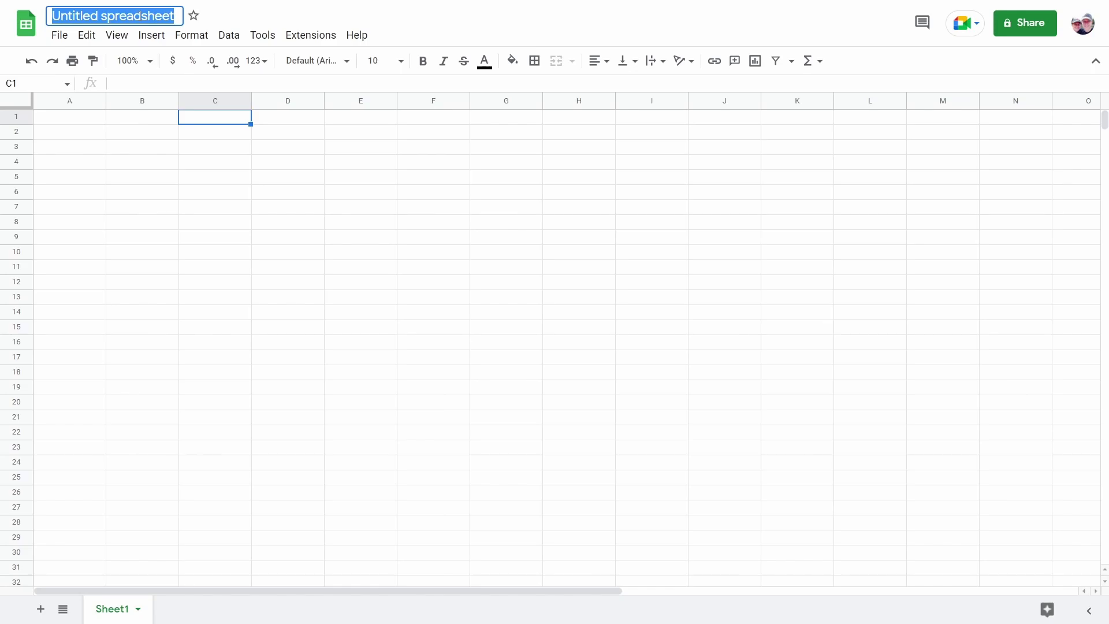
{"action": "type", "text": "D"}
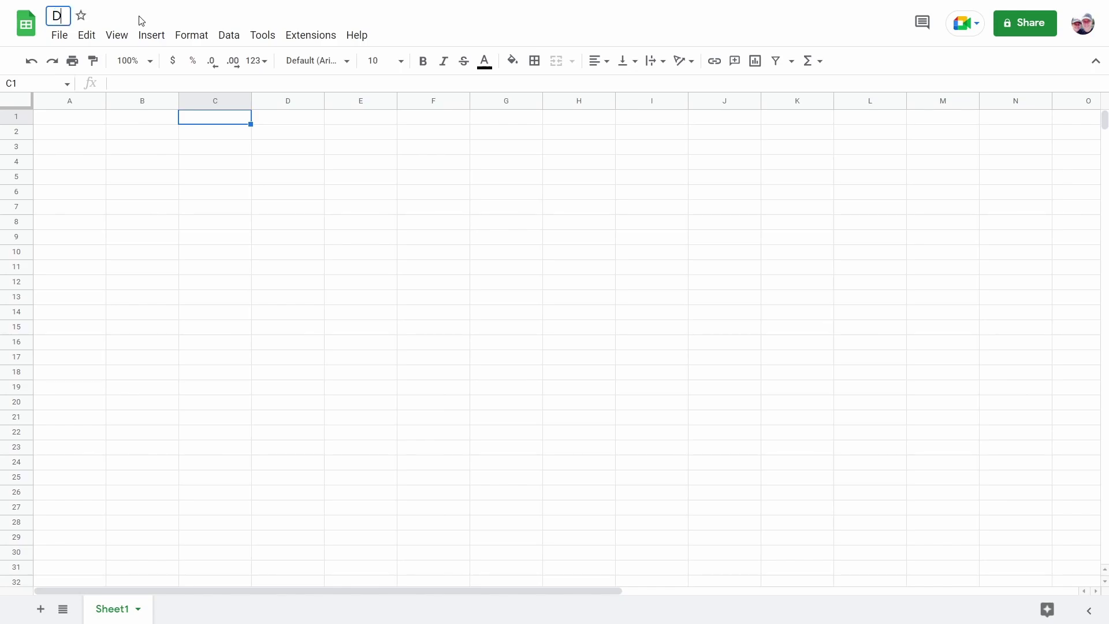
{"action": "type", "text": "ividend Calculator"}
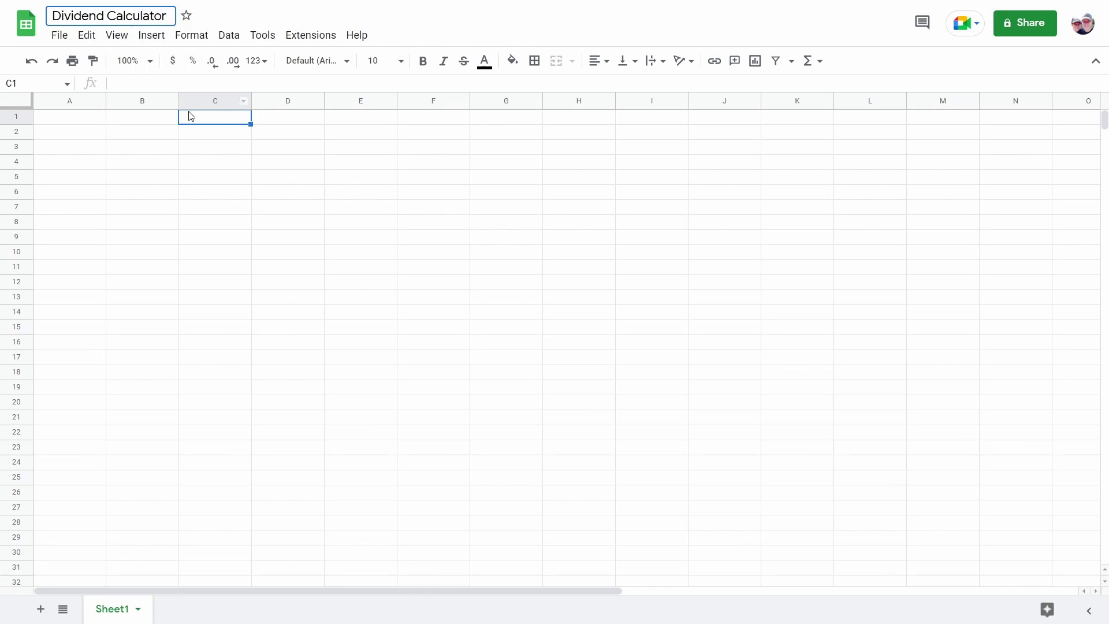
Rename the Sheet1 tab to 'Calculator'.
{"action": "double_click", "coordinate": [122, 613]}
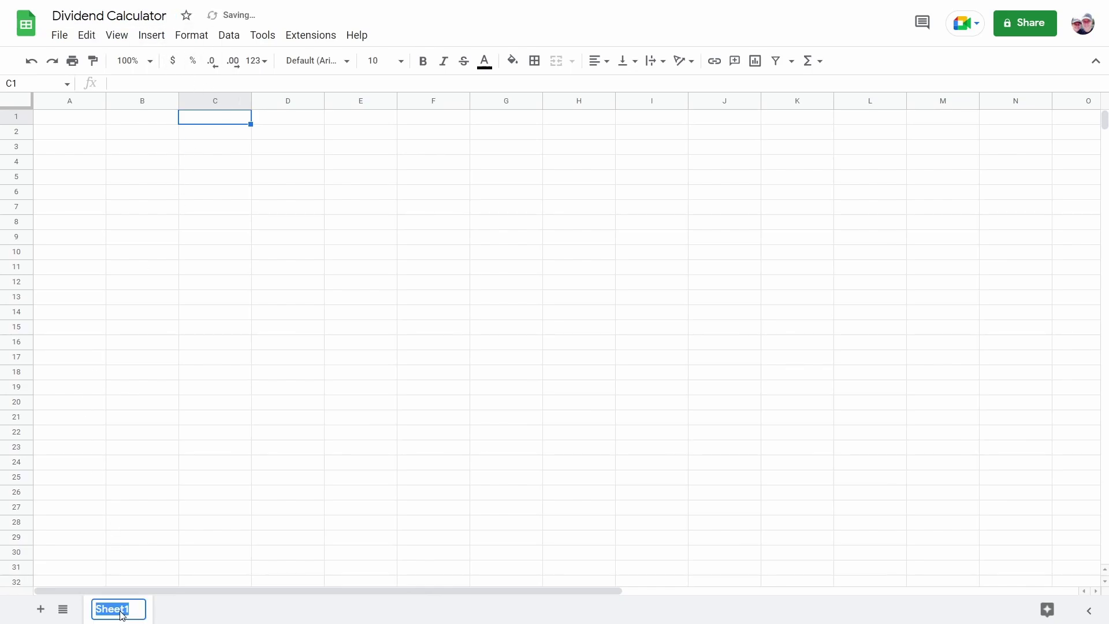
{"action": "type", "text": "Calculator"}
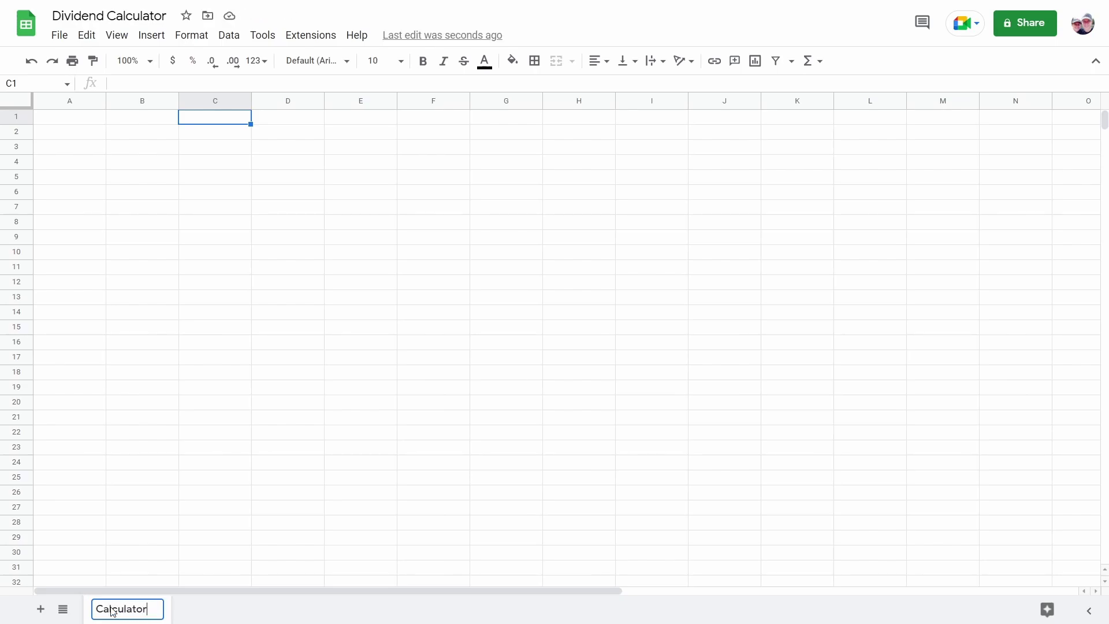
{"action": "left_click", "coordinate": [242, 611]}
Enter the headers Year, Principal and Yield in A1:C1.
{"action": "left_click", "coordinate": [89, 122]}
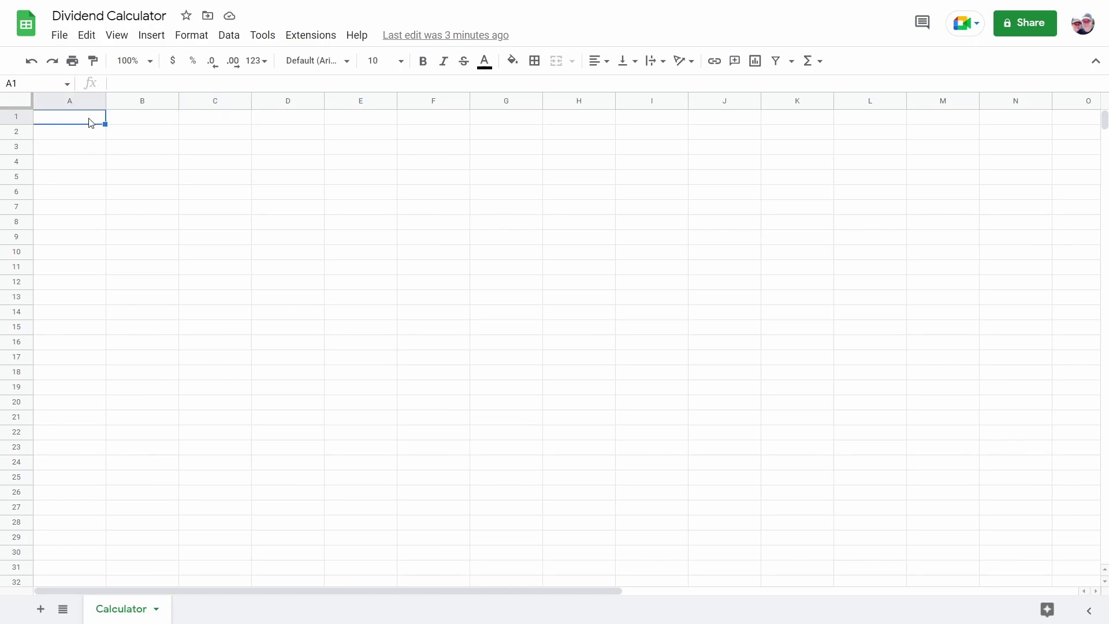
{"action": "type", "text": "Year"}
{"action": "key", "text": "Tab"}
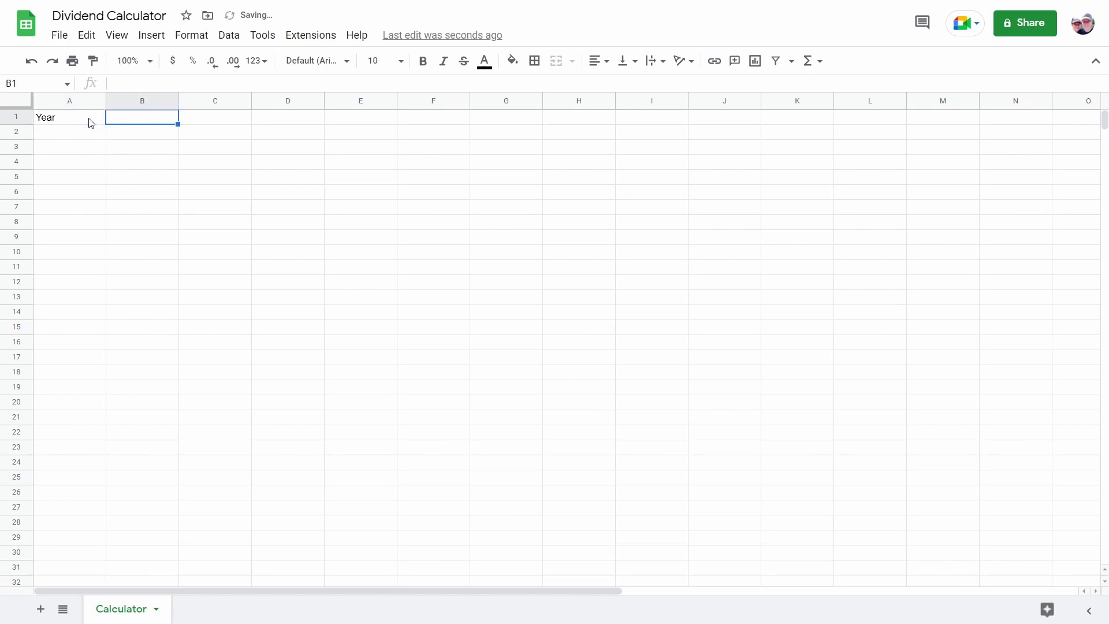
{"action": "type", "text": "Principal"}
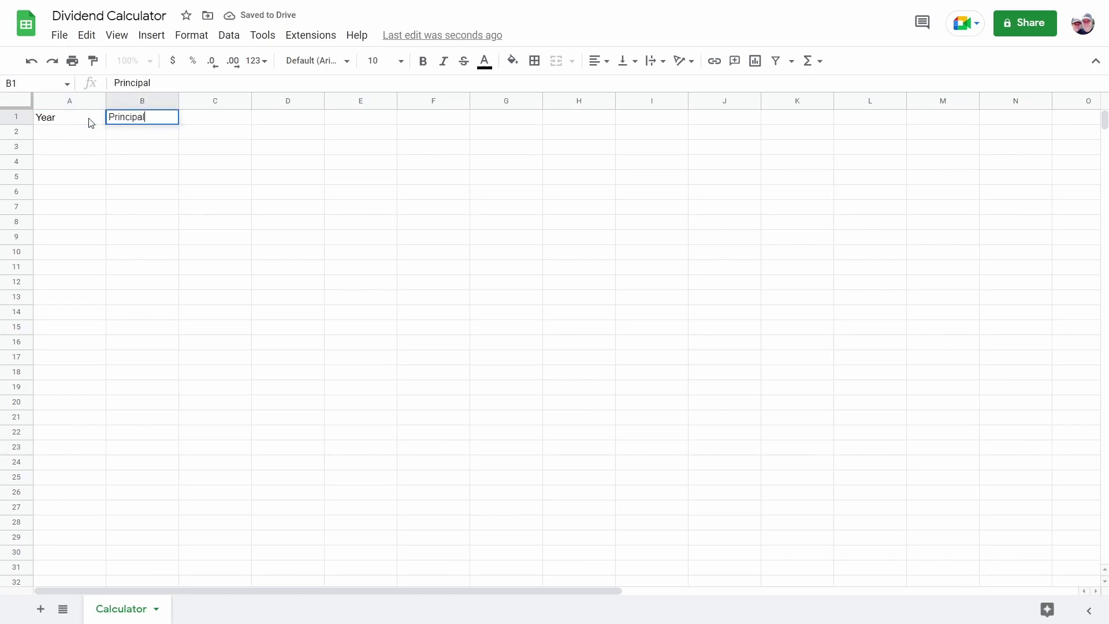
{"action": "key", "text": "Tab"}
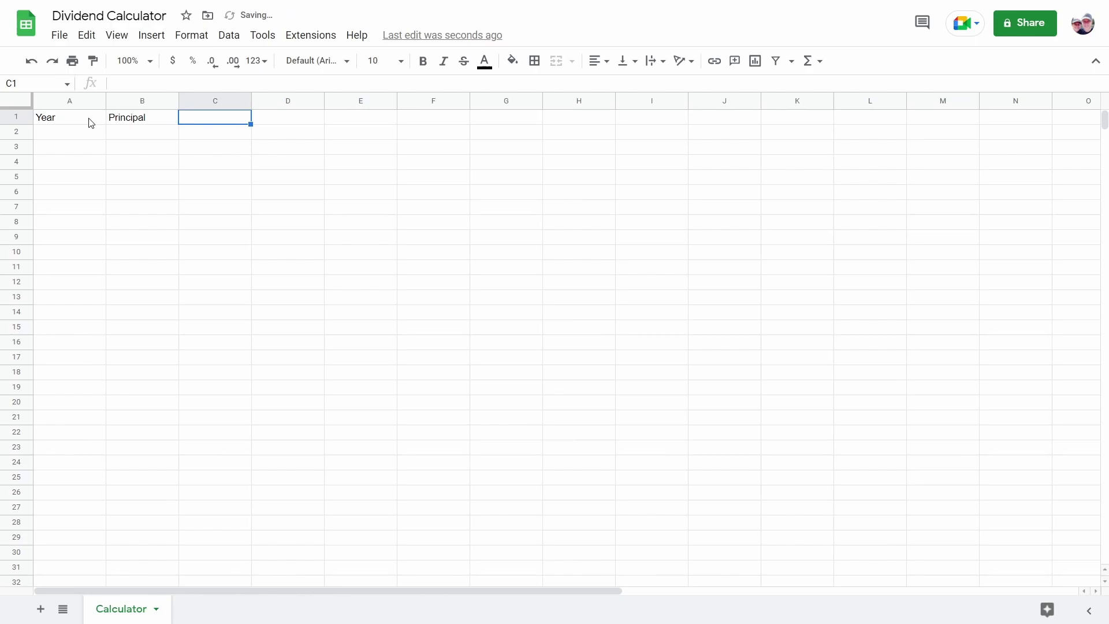
{"action": "type", "text": "Yield"}
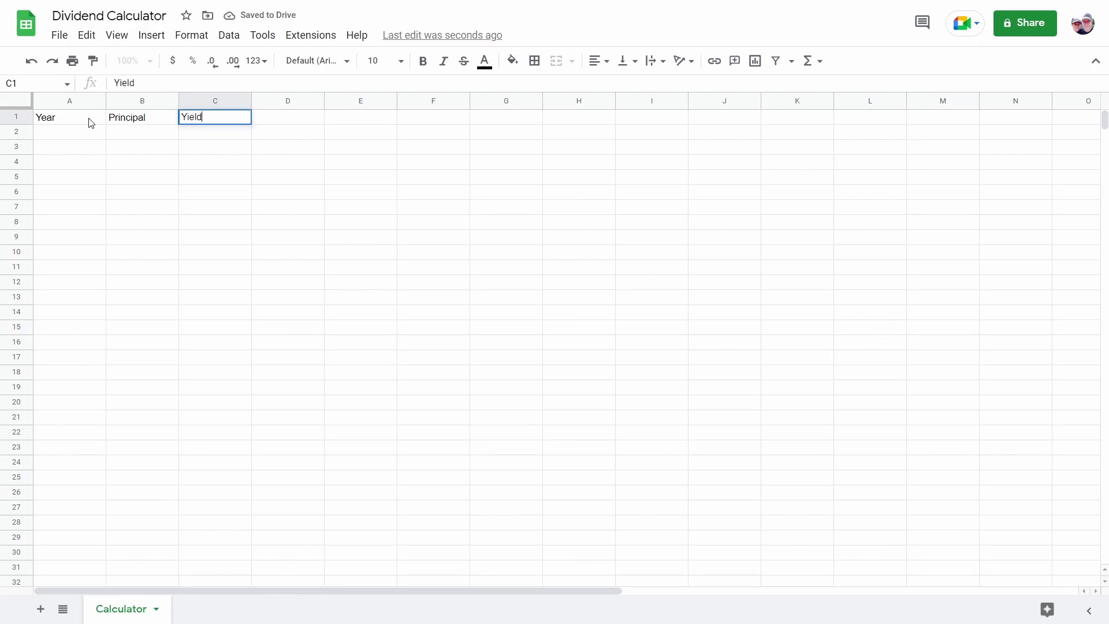
{"action": "key", "text": "Tab"}
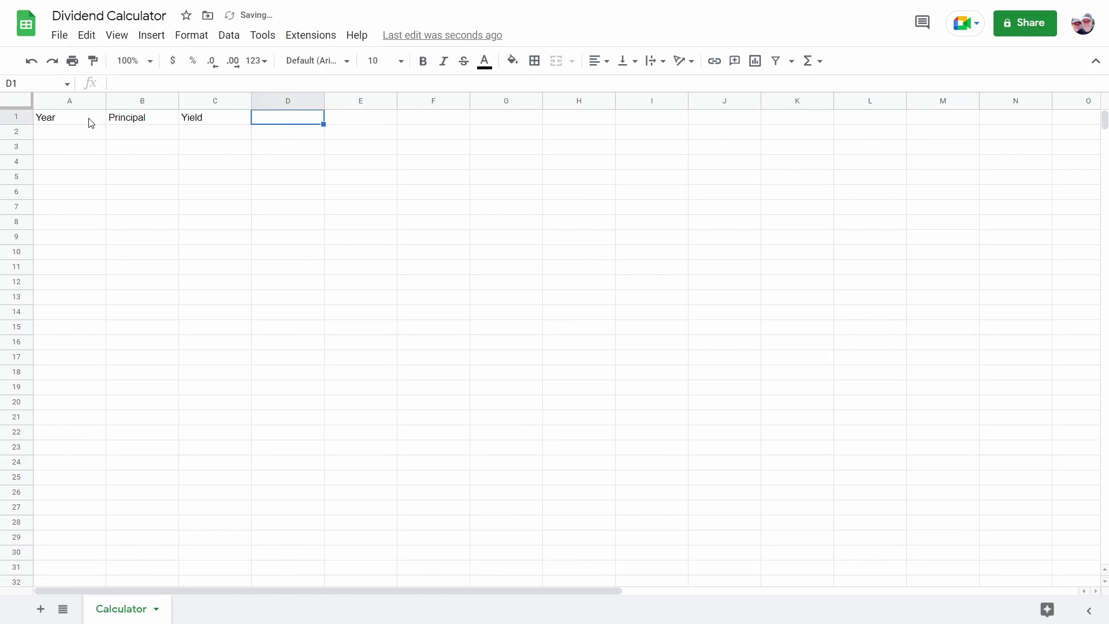
Add the D1 header, correcting it to 'Yield on Cost'.
{"action": "type", "text": "Yield on"}
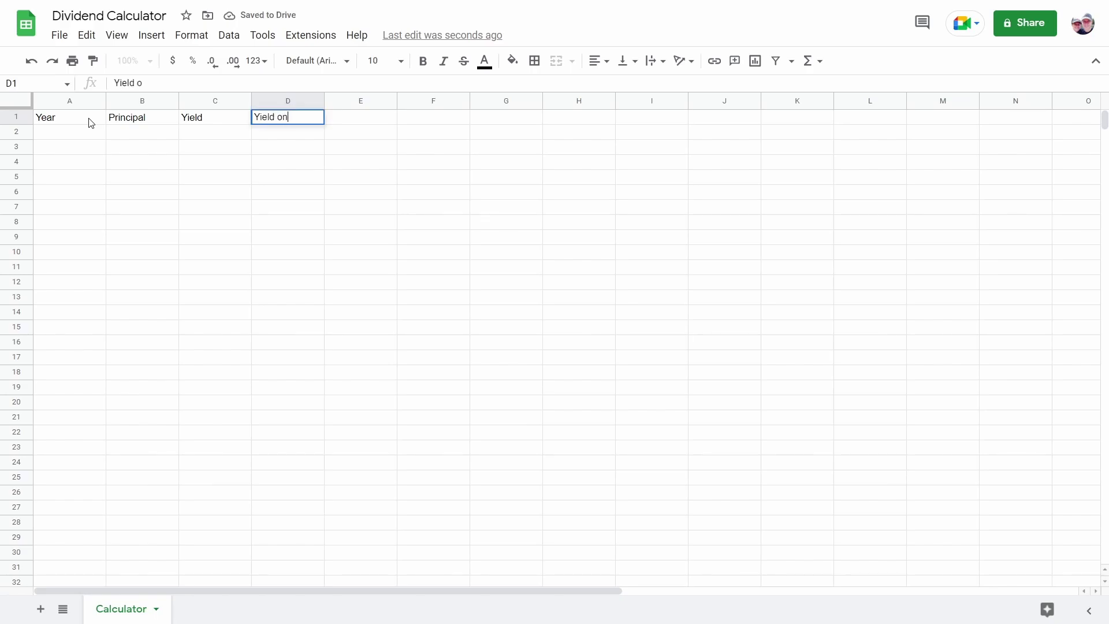
{"action": "type", "text": " cost"}
{"action": "key", "text": "BackSpace"}
{"action": "key", "text": "BackSpace"}
{"action": "key", "text": "BackSpace"}
{"action": "key", "text": "BackSpace"}
{"action": "type", "text": "cost"}
{"action": "key", "text": "Tab"}
{"action": "key", "text": "Left"}
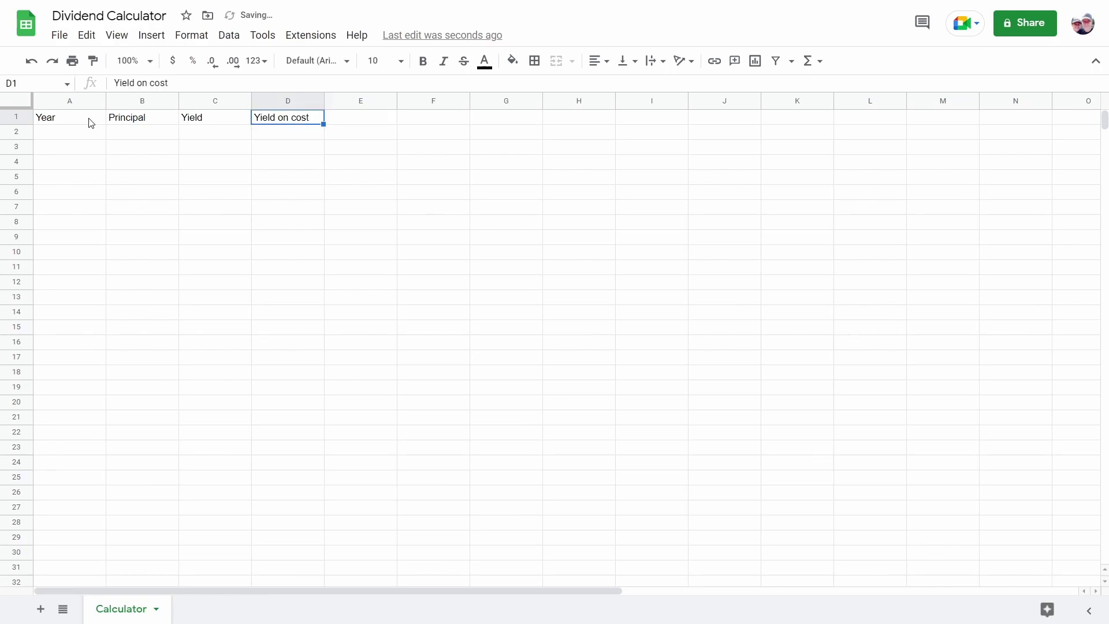
{"action": "double_click", "coordinate": [300, 119]}
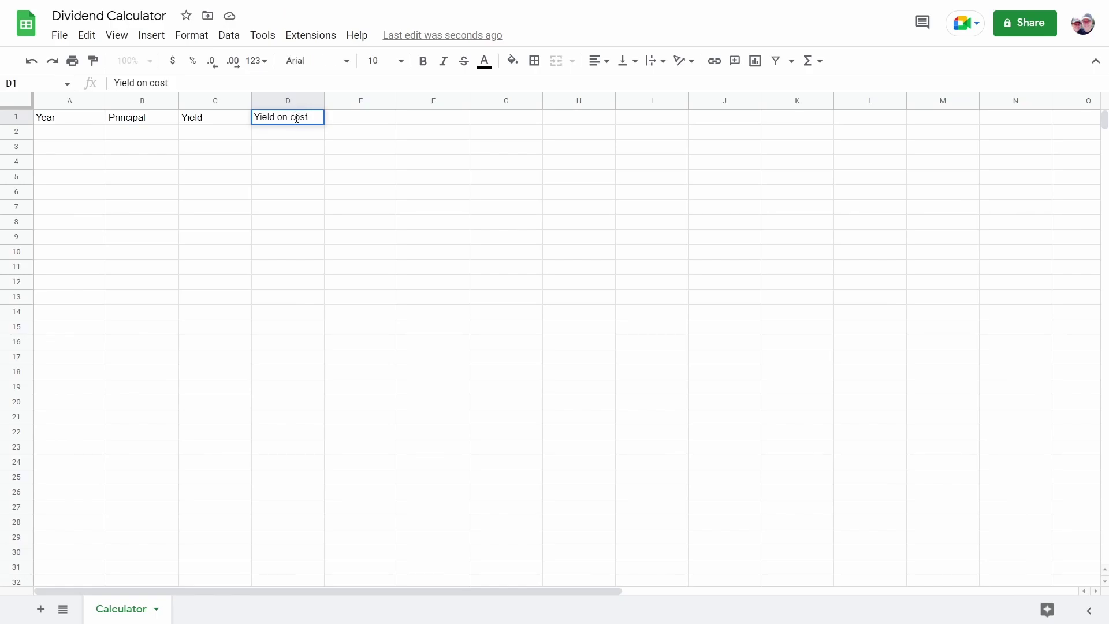
{"action": "key", "text": "BackSpace"}
{"action": "type", "text": "C"}
{"action": "key", "text": "Tab"}
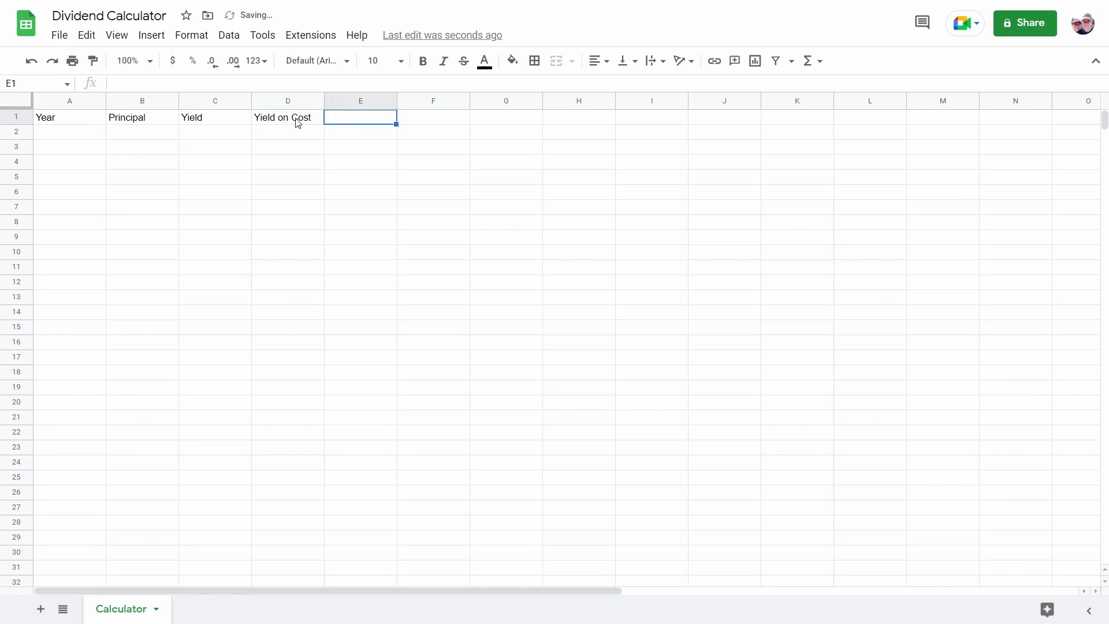
Enter Income, Taxes, After DRIP, Principal Increase, New Balance in E1:I1 and widen column H.
{"action": "type", "text": "Income"}
{"action": "key", "text": "Tab"}
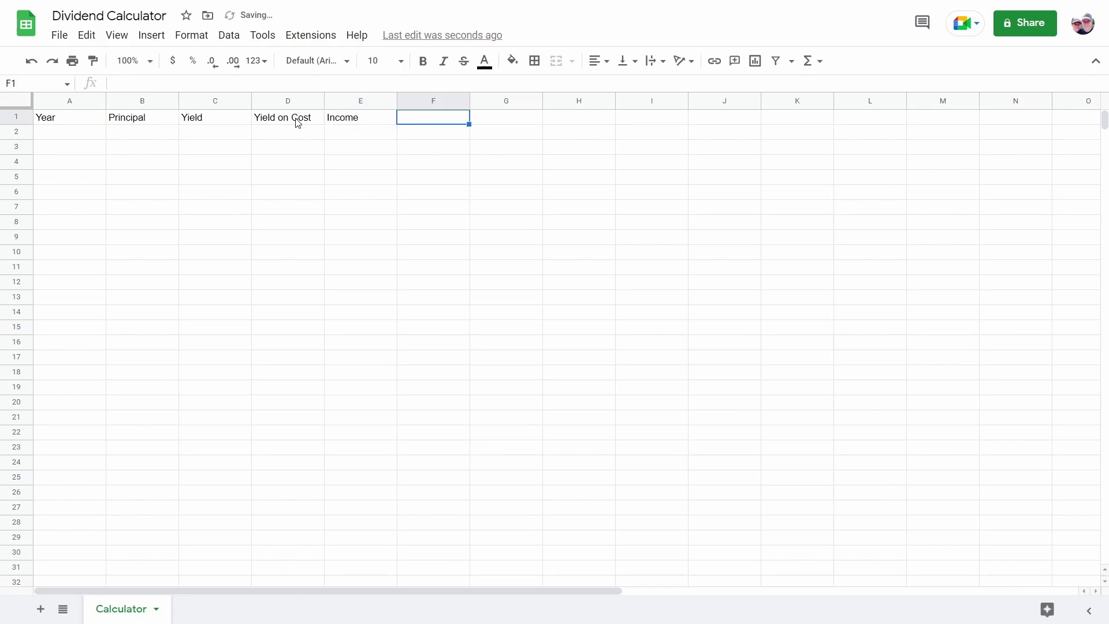
{"action": "type", "text": "Tax"}
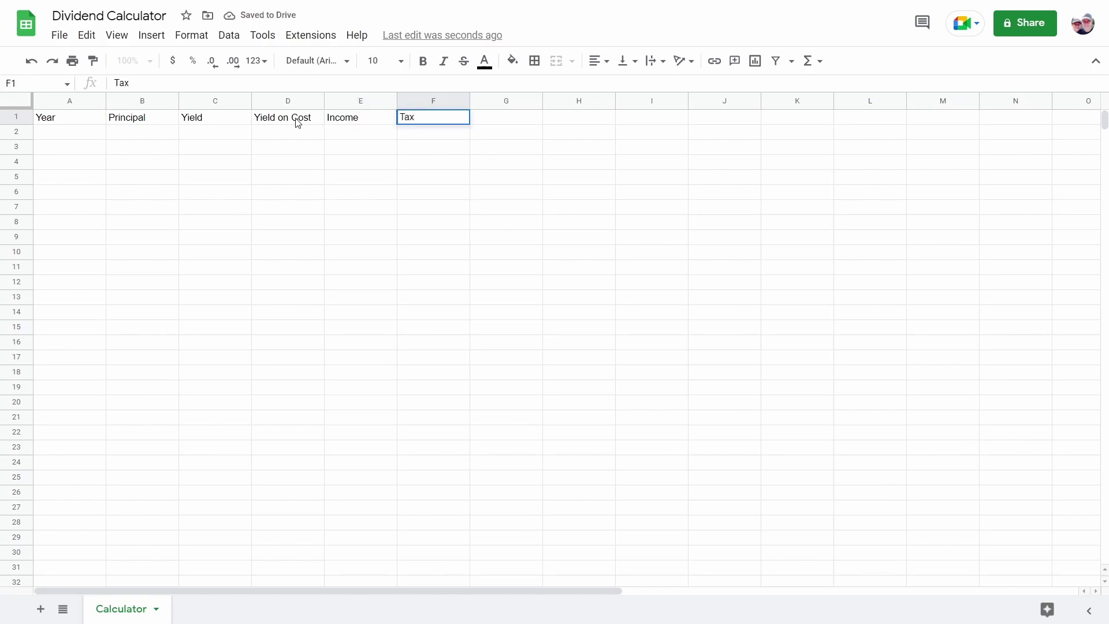
{"action": "type", "text": "es"}
{"action": "key", "text": "Tab"}
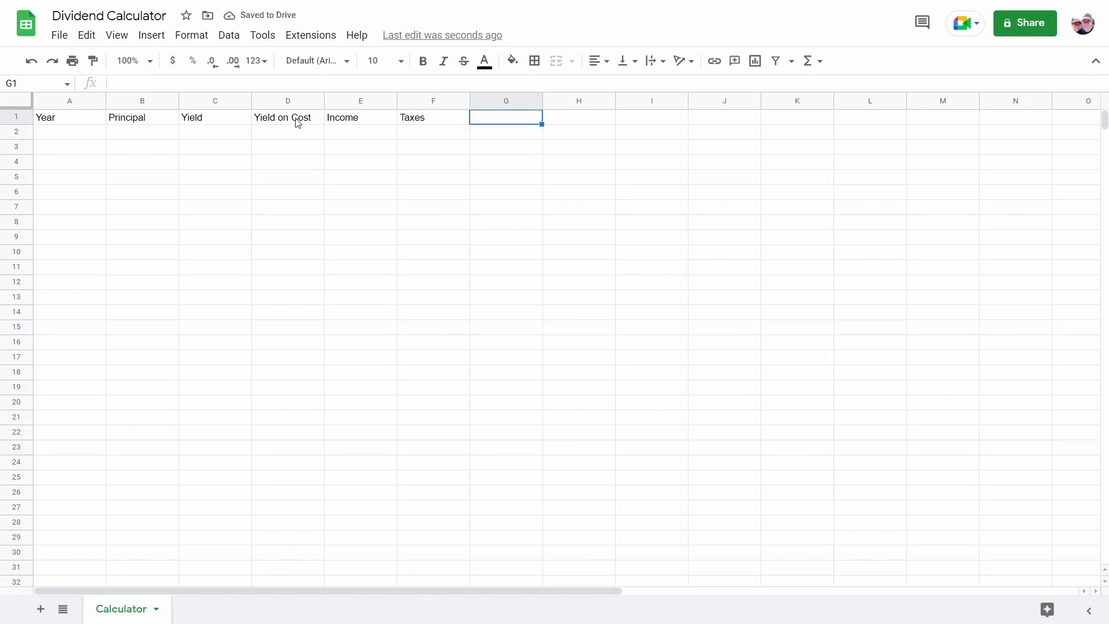
{"action": "type", "text": "After DRI"}
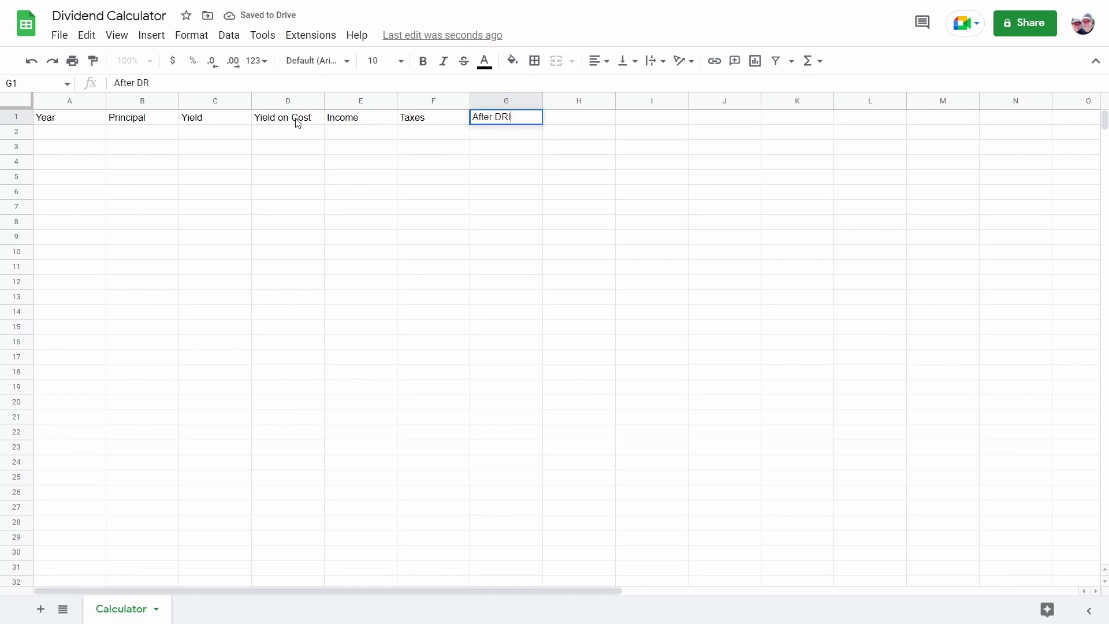
{"action": "type", "text": "P"}
{"action": "key", "text": "Tab"}
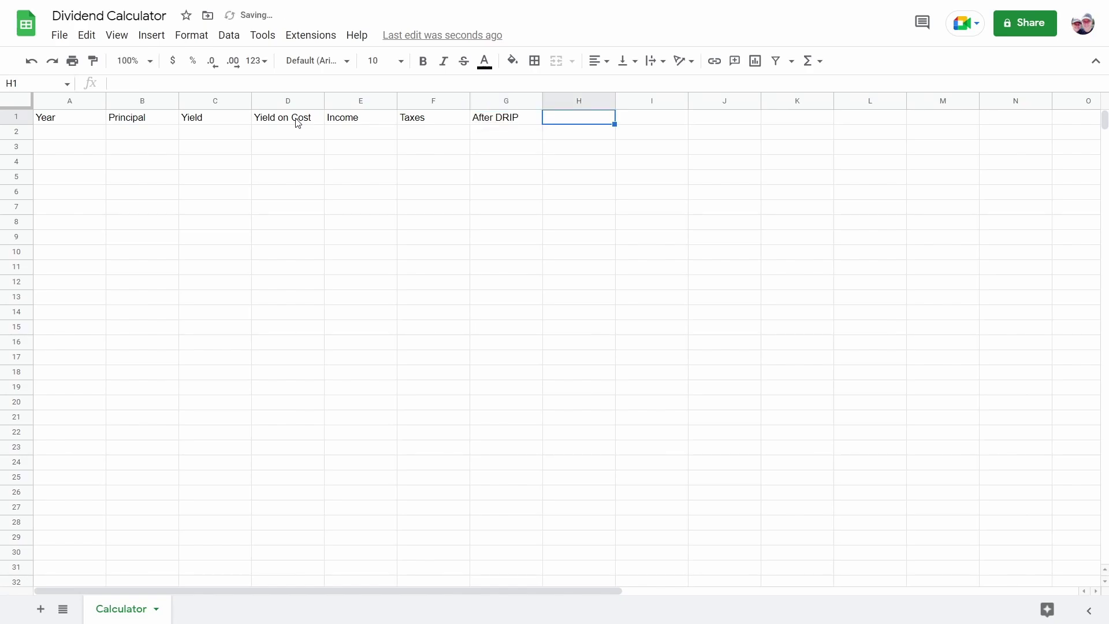
{"action": "type", "text": "Princip"}
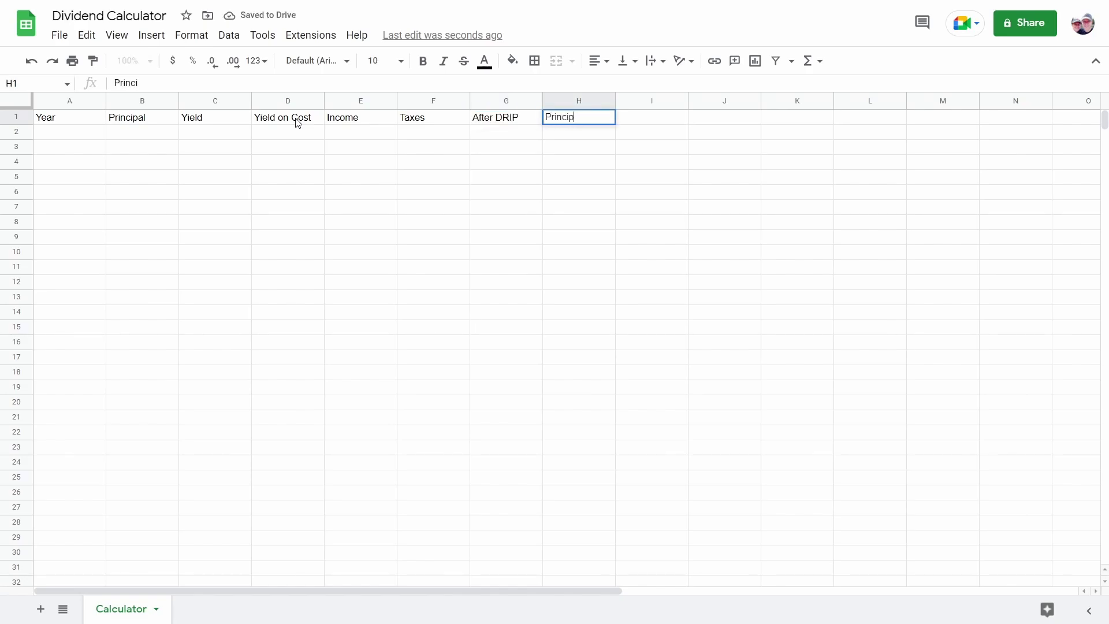
{"action": "type", "text": "al Incre"}
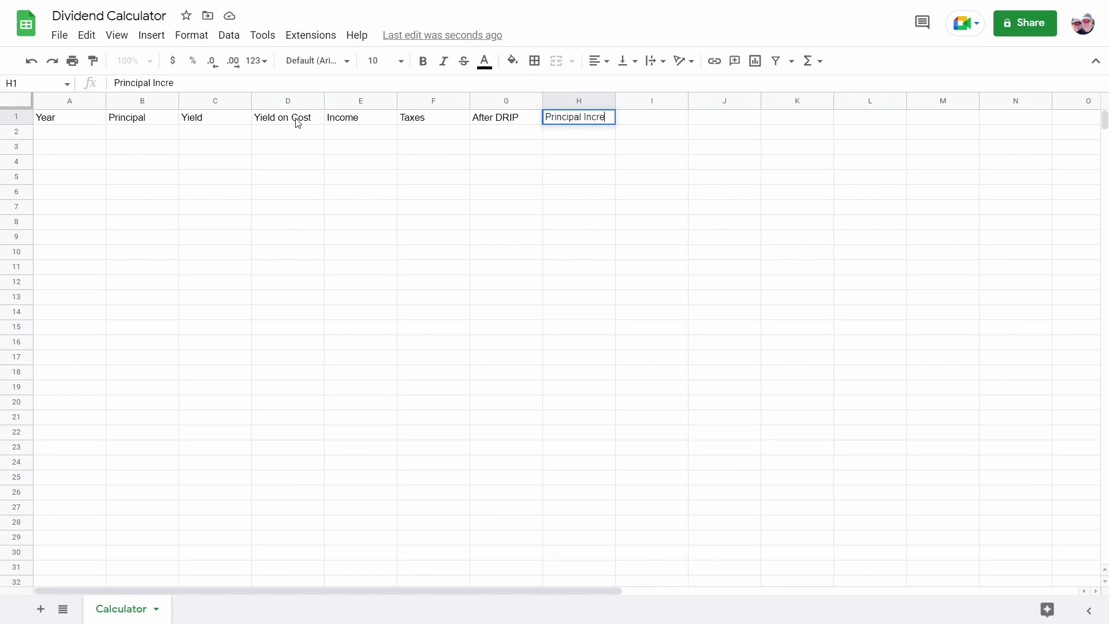
{"action": "type", "text": "ase"}
{"action": "key", "text": "Tab"}
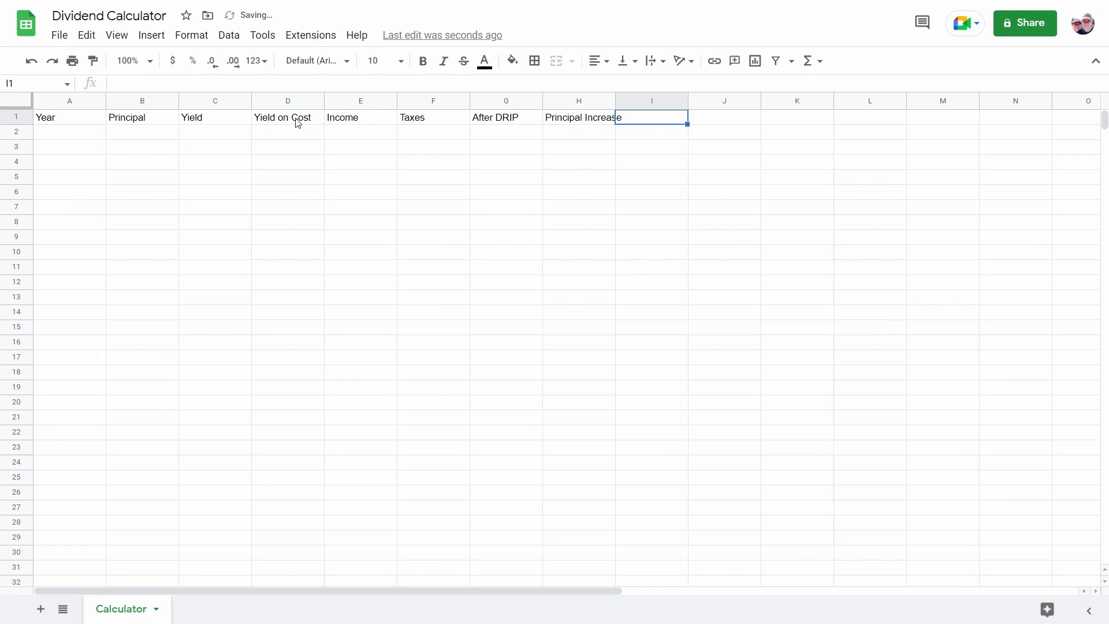
{"action": "type", "text": "New Balance"}
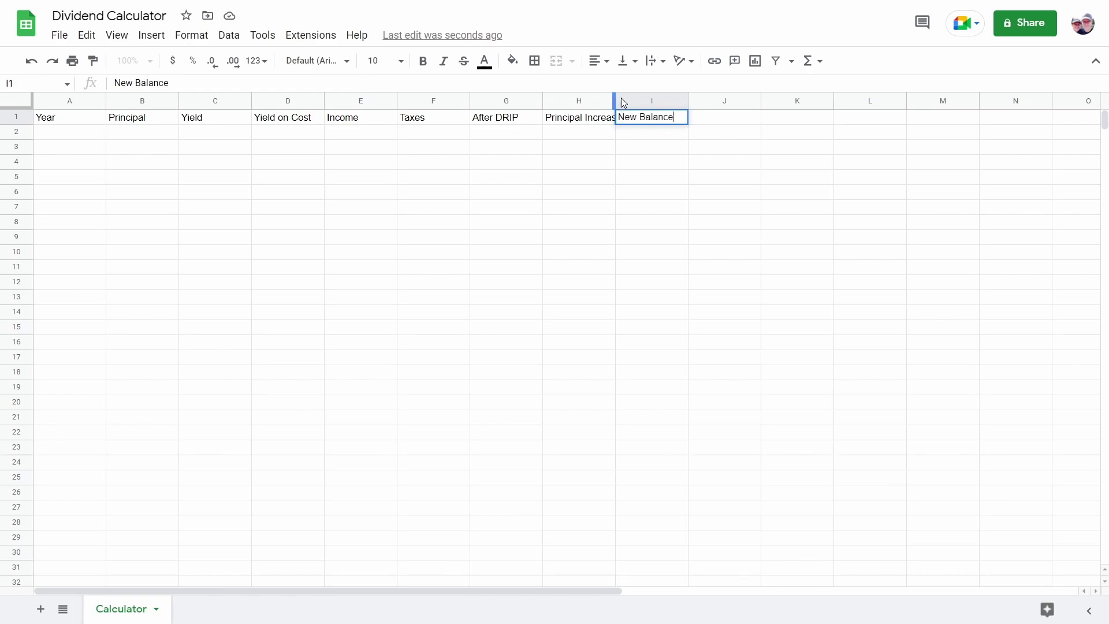
{"action": "left_click_drag", "start_coordinate": [614, 104], "coordinate": [628, 104]}
Enter $6,000.00 in L1 and a $10000 starting principal in L2.
{"action": "left_click", "coordinate": [687, 163]}
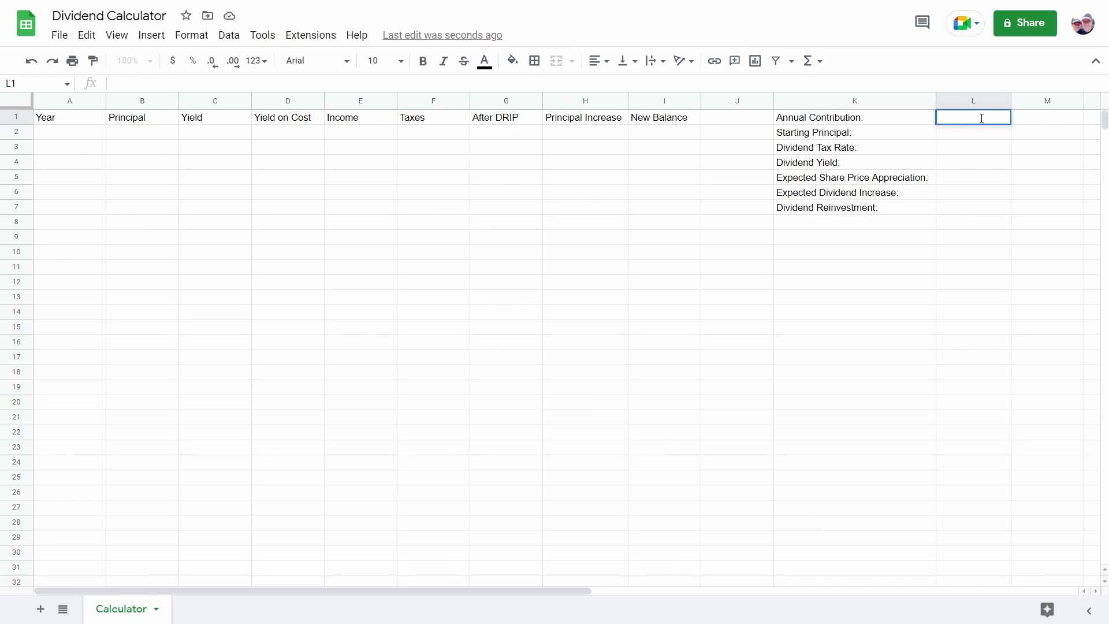
{"action": "type", "text": "$6,"}
{"action": "type", "text": "000"}
{"action": "type", "text": ".00"}
{"action": "double_click", "coordinate": [989, 133]}
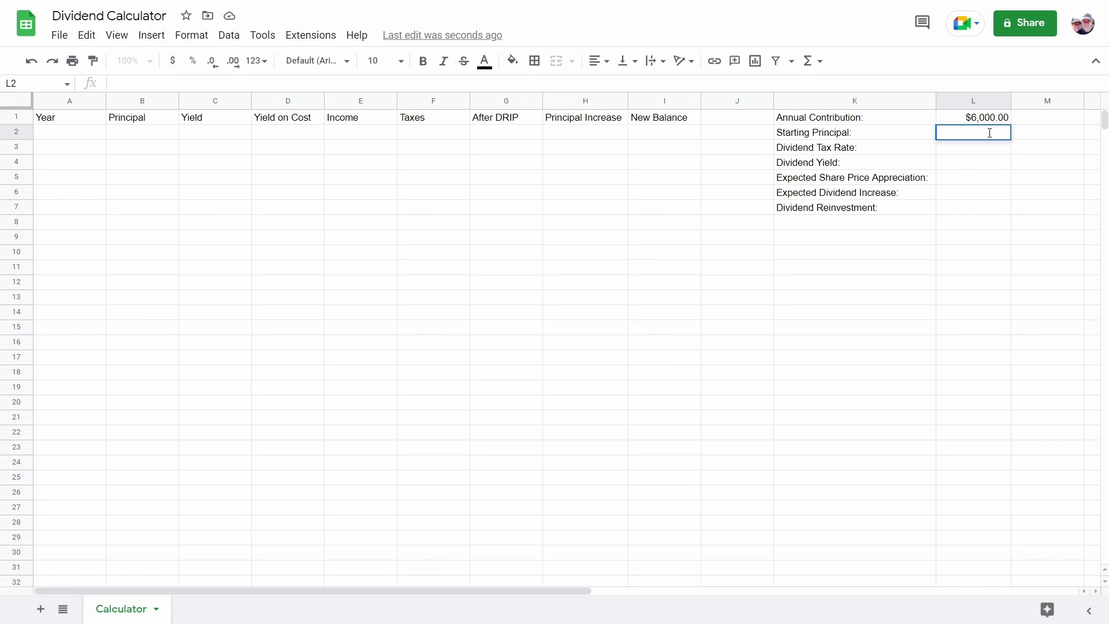
{"action": "type", "text": "$100000"}
{"action": "key", "text": "BackSpace"}
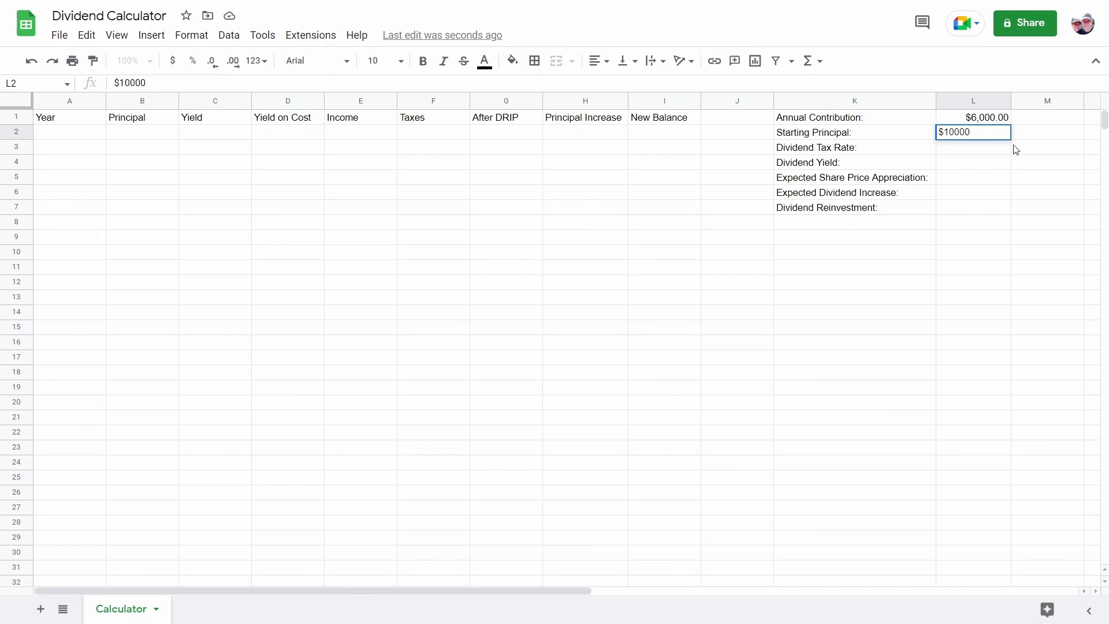
Enter 15.00% as the dividend tax rate in L3.
{"action": "double_click", "coordinate": [992, 151]}
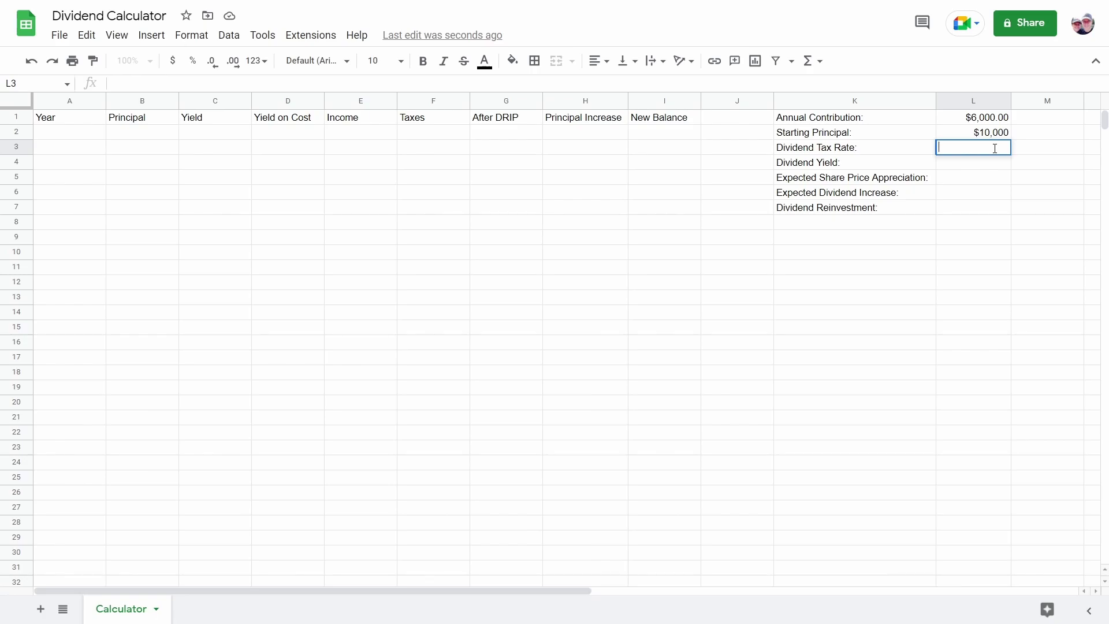
{"action": "type", "text": "15%"}
{"action": "key", "text": "Left"}
{"action": "type", "text": ".00"}
Enter a 3% dividend yield in L4 and 10.00% share price appreciation in L5.
{"action": "double_click", "coordinate": [979, 162]}
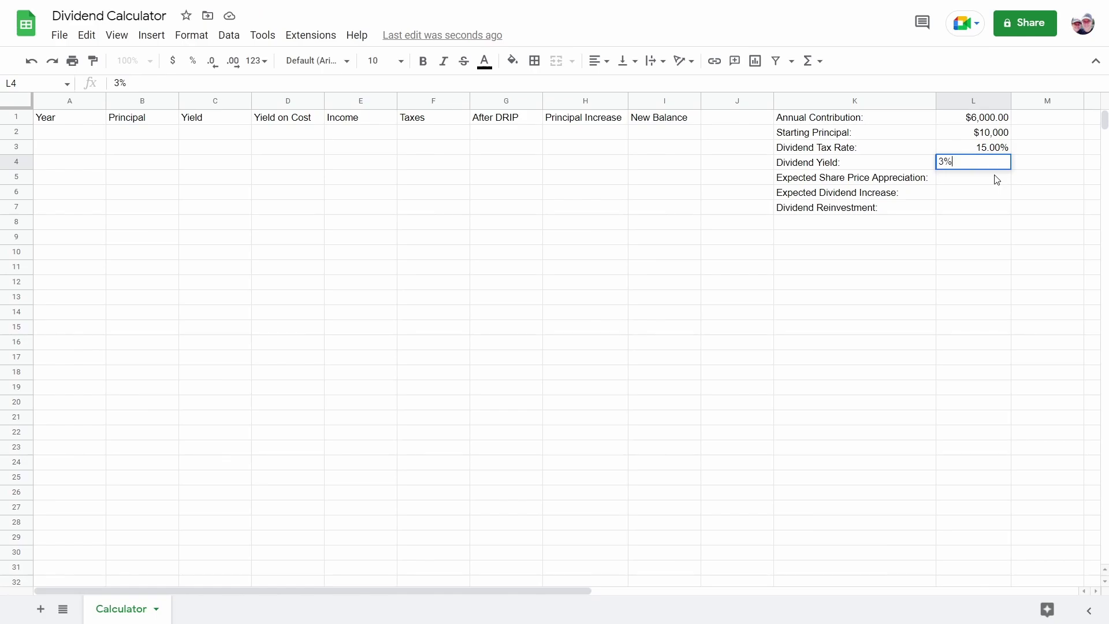
{"action": "left_click", "coordinate": [996, 180]}
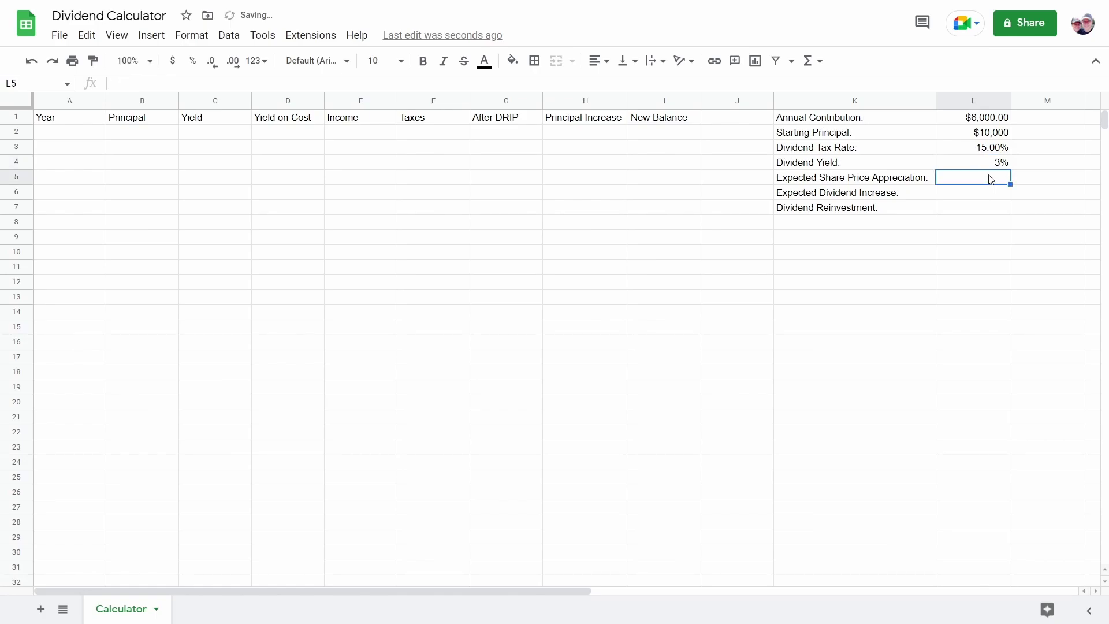
{"action": "key", "text": "Return"}
{"action": "left_click", "coordinate": [985, 181]}
{"action": "double_click", "coordinate": [983, 175]}
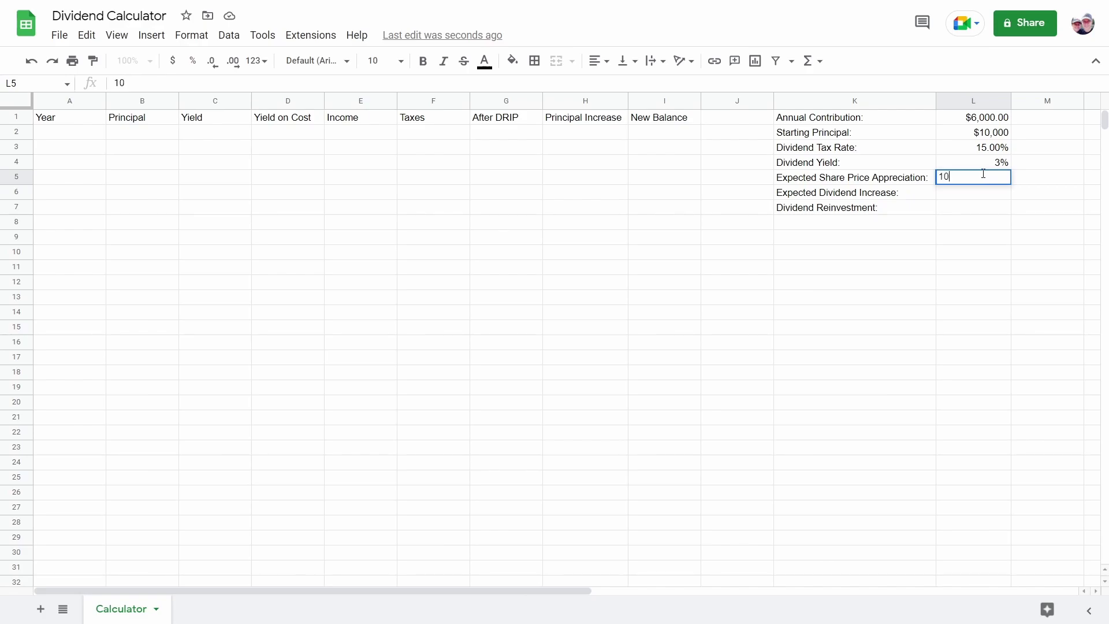
{"action": "type", "text": ".00"}
{"action": "type", "text": "%"}
{"action": "left_click", "coordinate": [981, 198]}
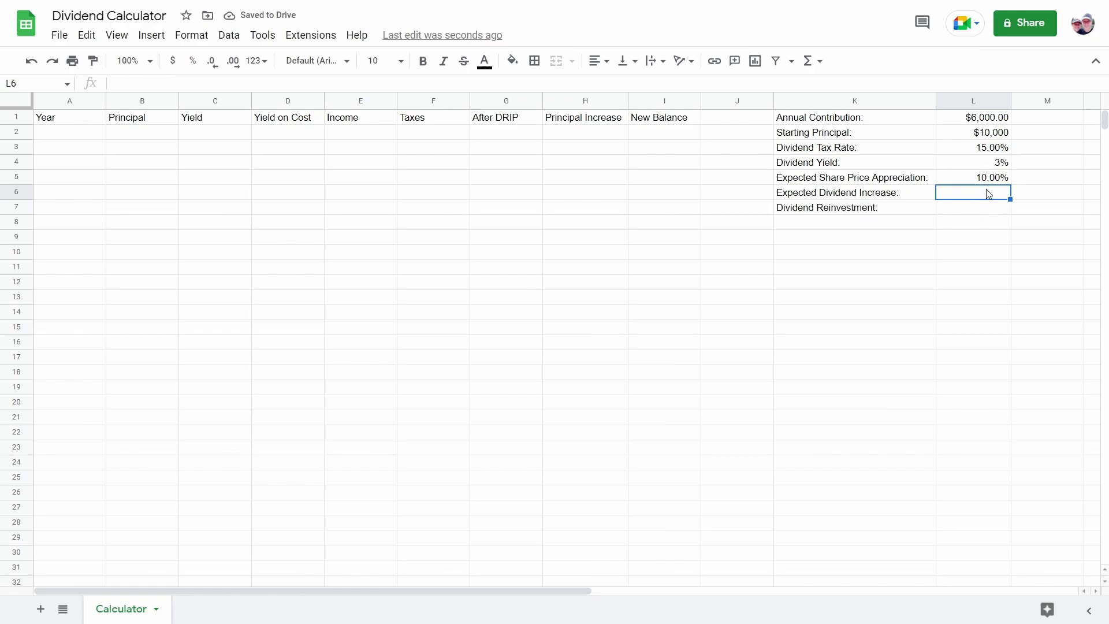
Enter 10.00% as the expected dividend increase in L6.
{"action": "double_click", "coordinate": [988, 193]}
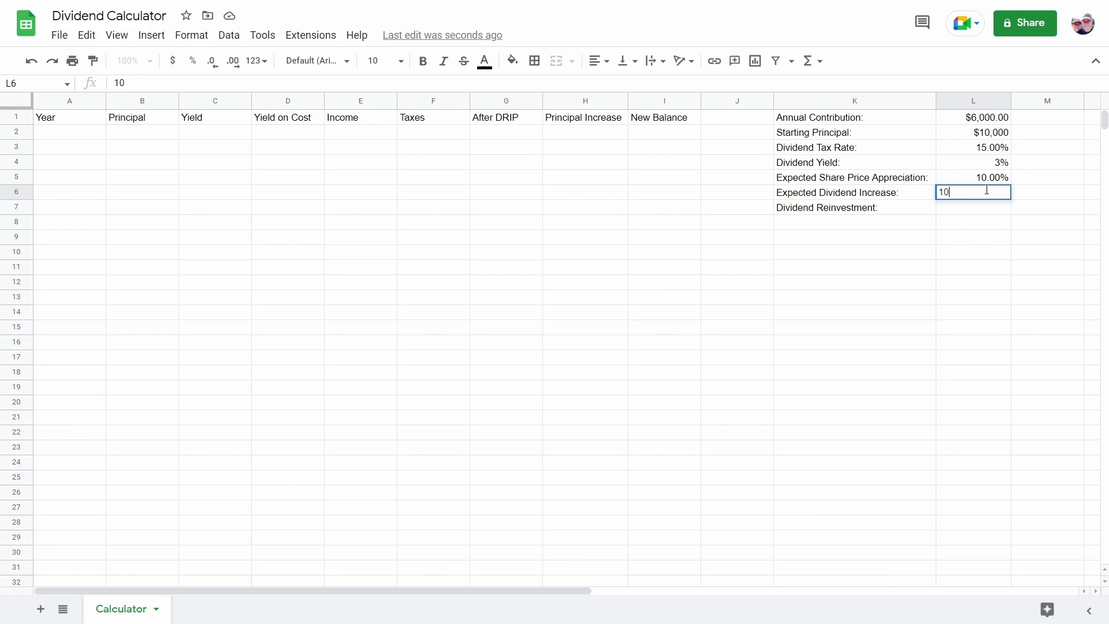
{"action": "type", "text": "%"}
{"action": "left_click", "coordinate": [981, 209]}
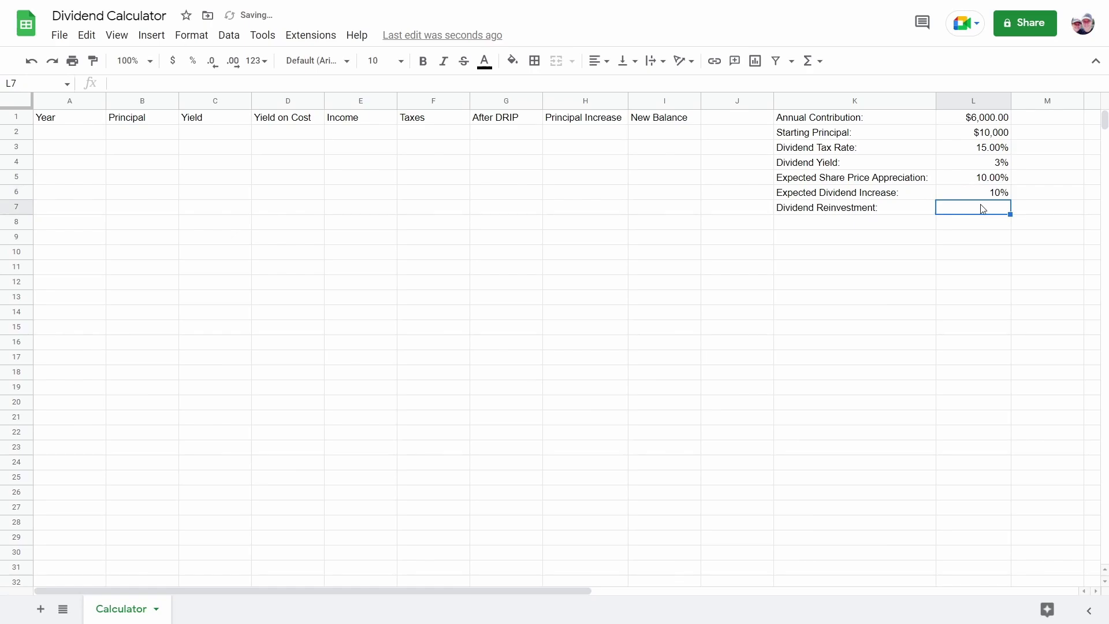
{"action": "left_click", "coordinate": [996, 193]}
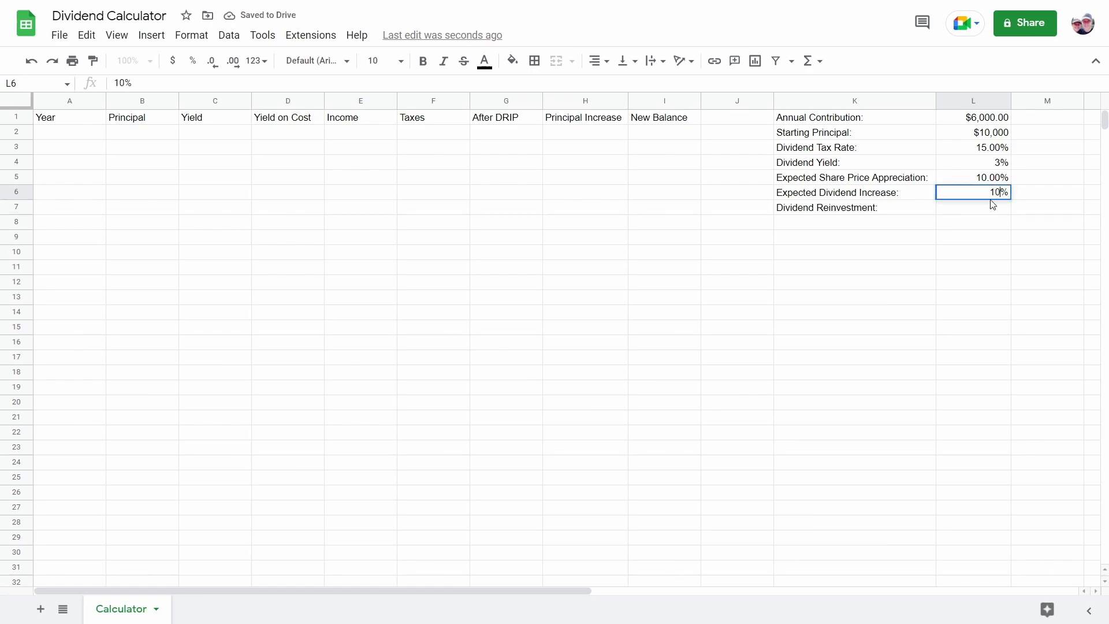
{"action": "type", "text": ".00"}
{"action": "key", "text": "Return"}
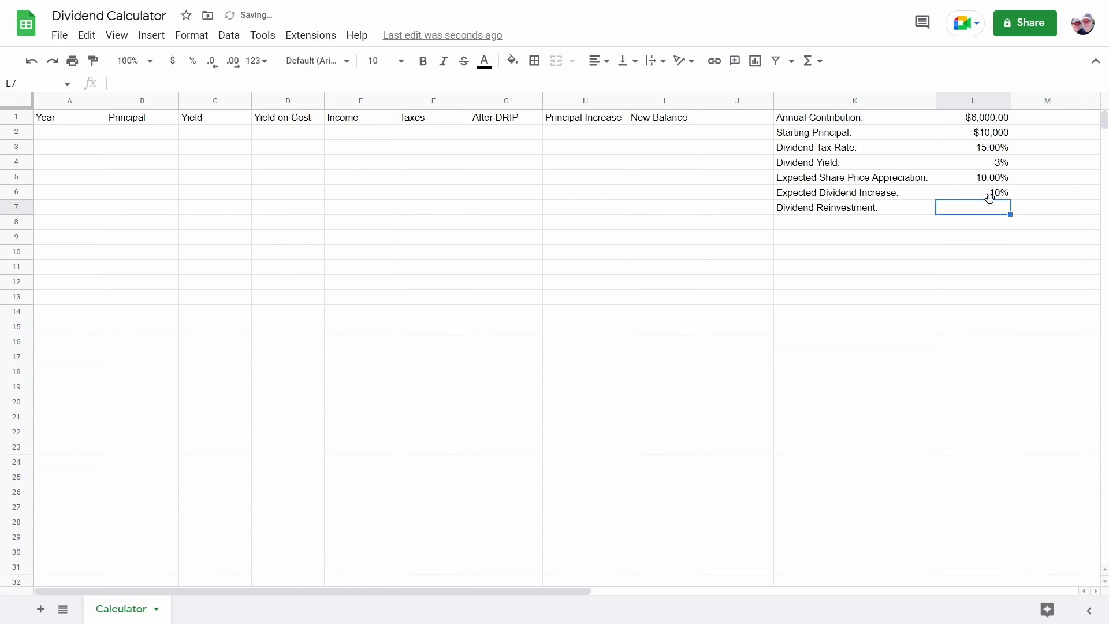
Format L3:L6 as two-decimal percentages and L1:L2 as dollar currency.
{"action": "left_click_drag", "start_coordinate": [989, 180], "coordinate": [989, 194]}
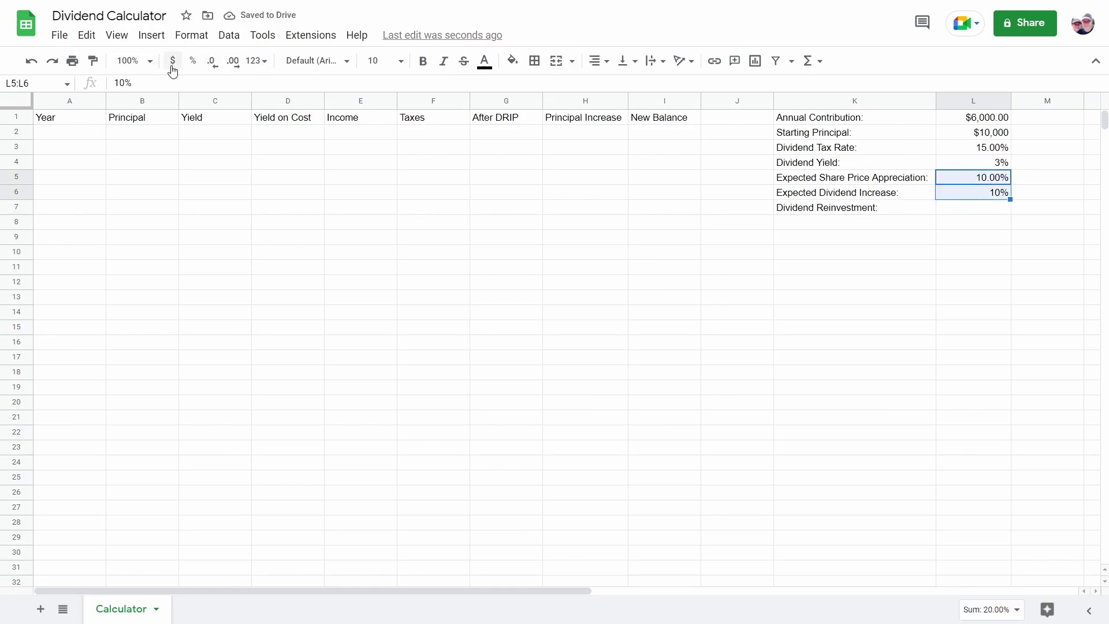
{"action": "left_click", "coordinate": [193, 61]}
{"action": "left_click", "coordinate": [992, 167]}
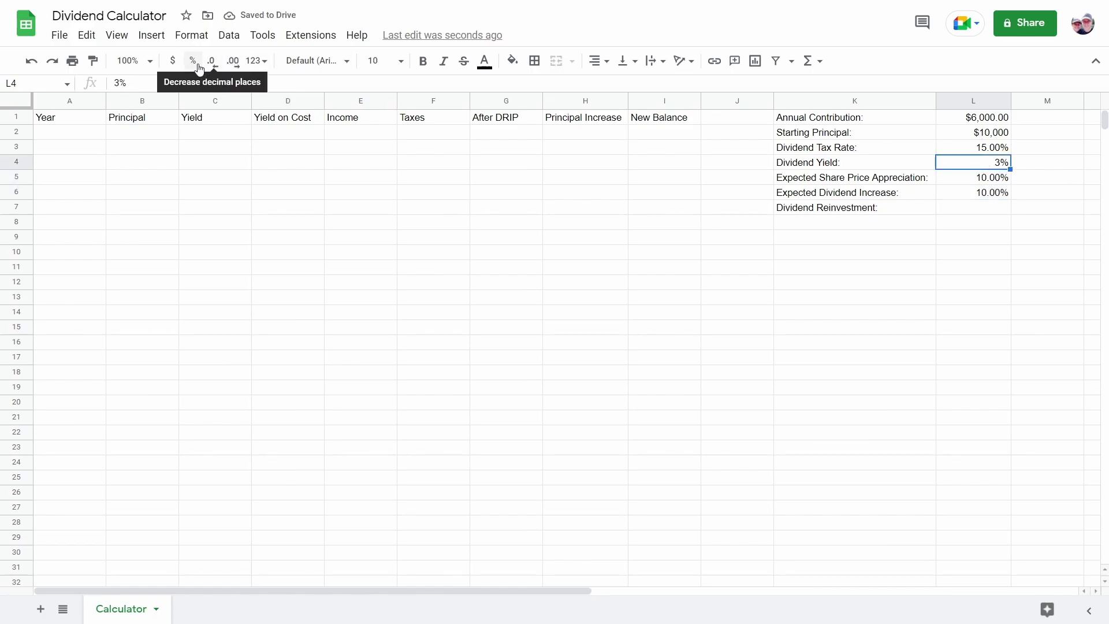
{"action": "left_click", "coordinate": [194, 60]}
{"action": "mouse_move", "coordinate": [992, 122]}
{"action": "left_mouse_down"}
{"action": "mouse_move", "coordinate": [993, 148]}
{"action": "mouse_move", "coordinate": [992, 134]}
{"action": "left_mouse_up"}
{"action": "left_click", "coordinate": [992, 149]}
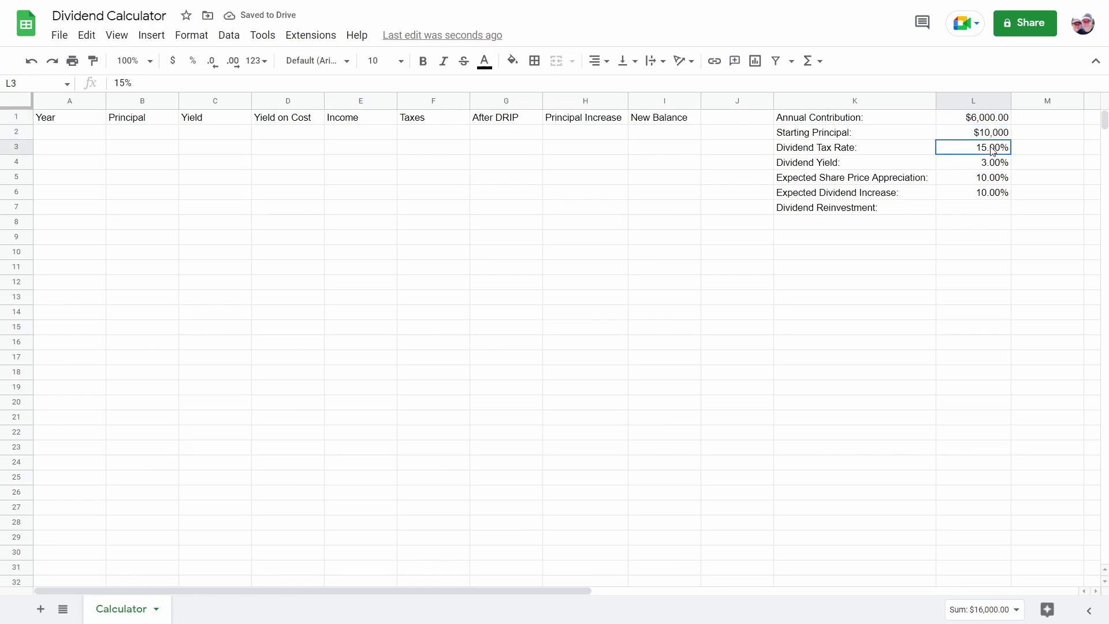
{"action": "left_click", "coordinate": [194, 61]}
{"action": "left_click_drag", "start_coordinate": [976, 118], "coordinate": [977, 134]}
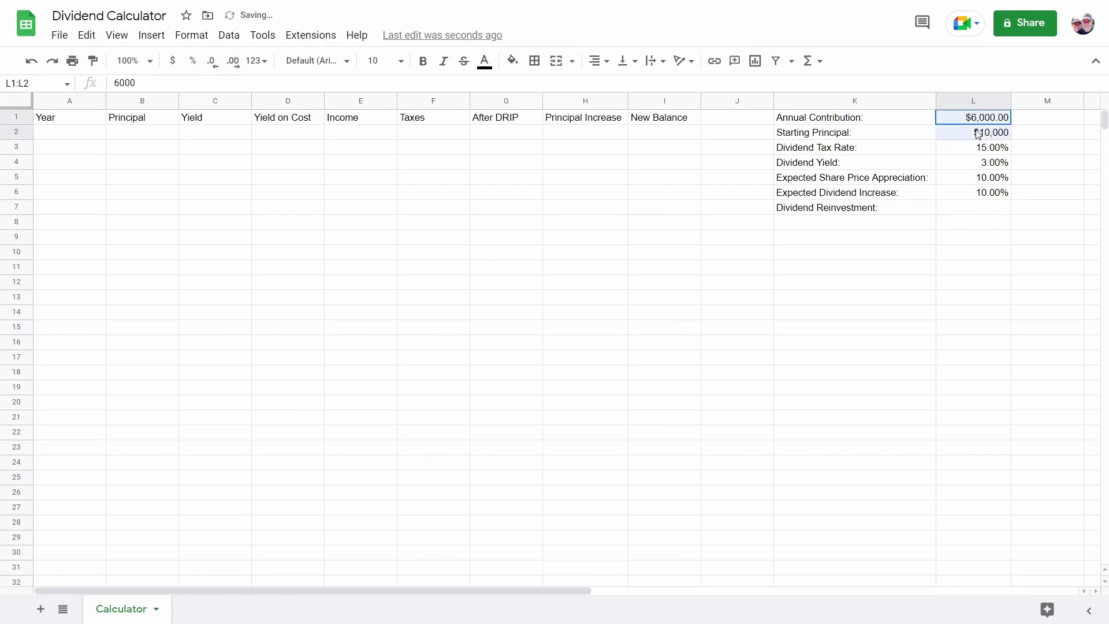
{"action": "left_click", "coordinate": [174, 62]}
{"action": "left_click", "coordinate": [979, 209]}
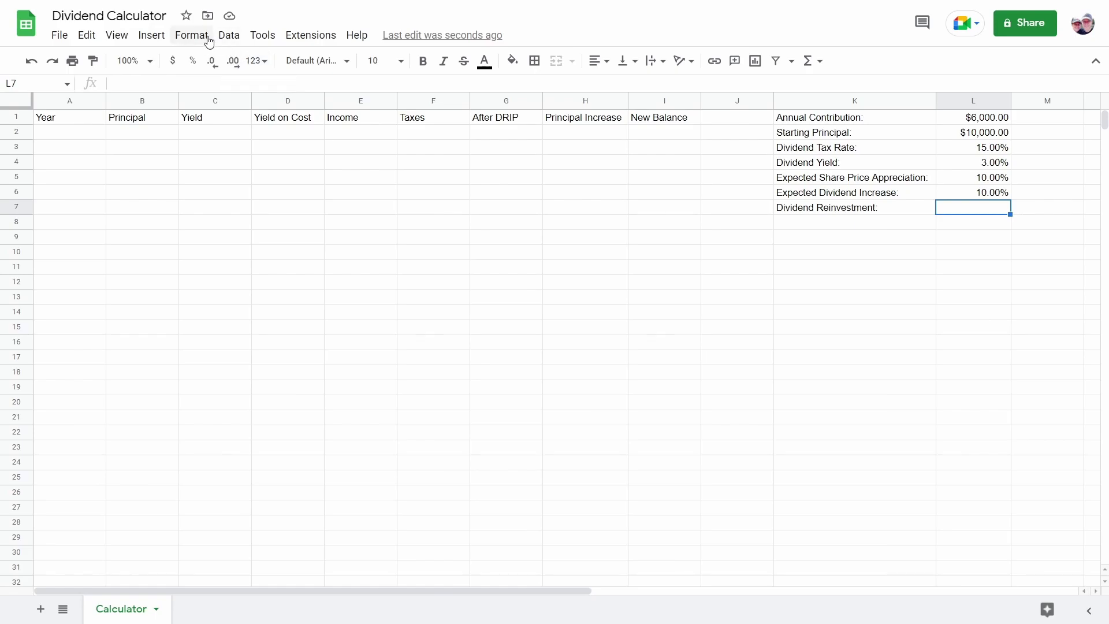
Insert a Dividend Reinvestment checkbox in L7, test it, and leave it unchecked.
{"action": "left_click", "coordinate": [156, 41]}
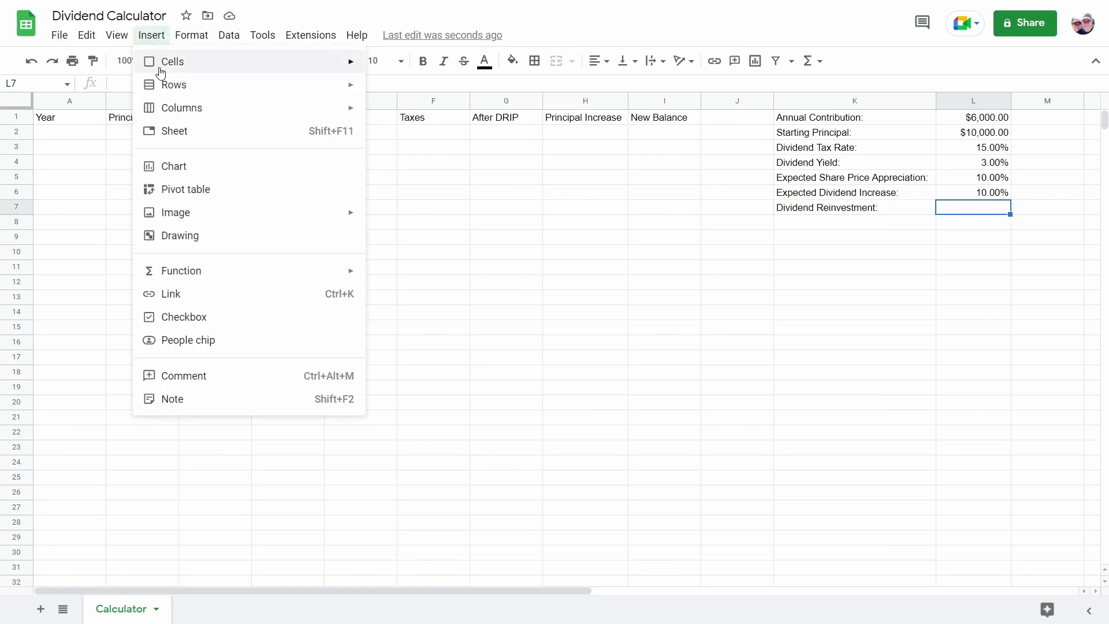
{"action": "left_click", "coordinate": [206, 321]}
{"action": "left_click", "coordinate": [967, 225]}
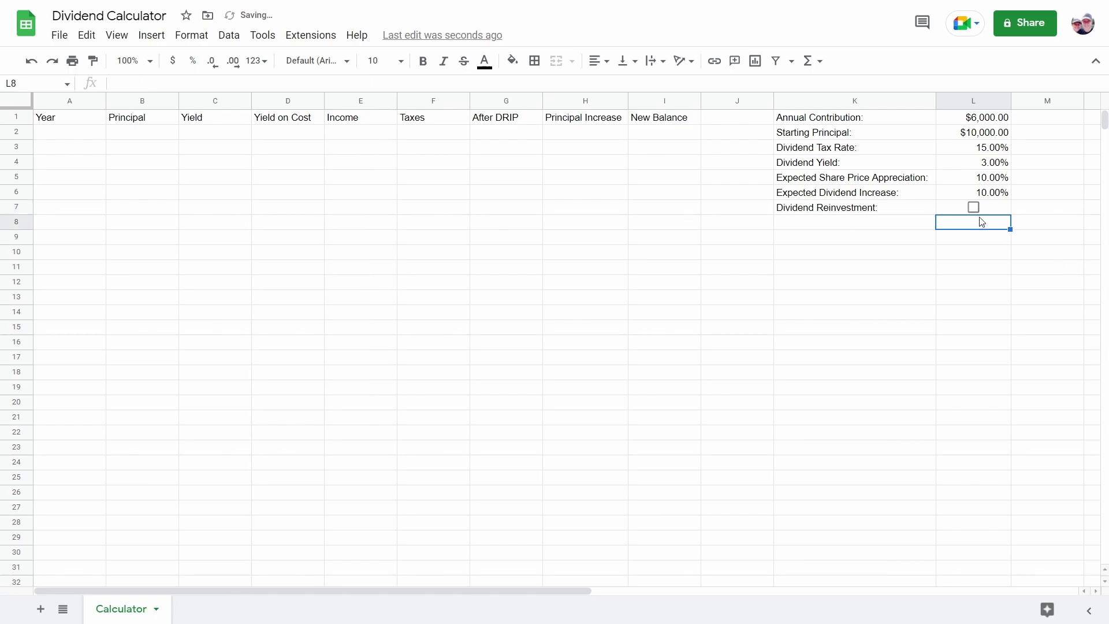
{"action": "left_click", "coordinate": [974, 208]}
{"action": "left_click", "coordinate": [974, 208]}
{"action": "left_click", "coordinate": [974, 208]}
{"action": "left_click", "coordinate": [974, 208]}
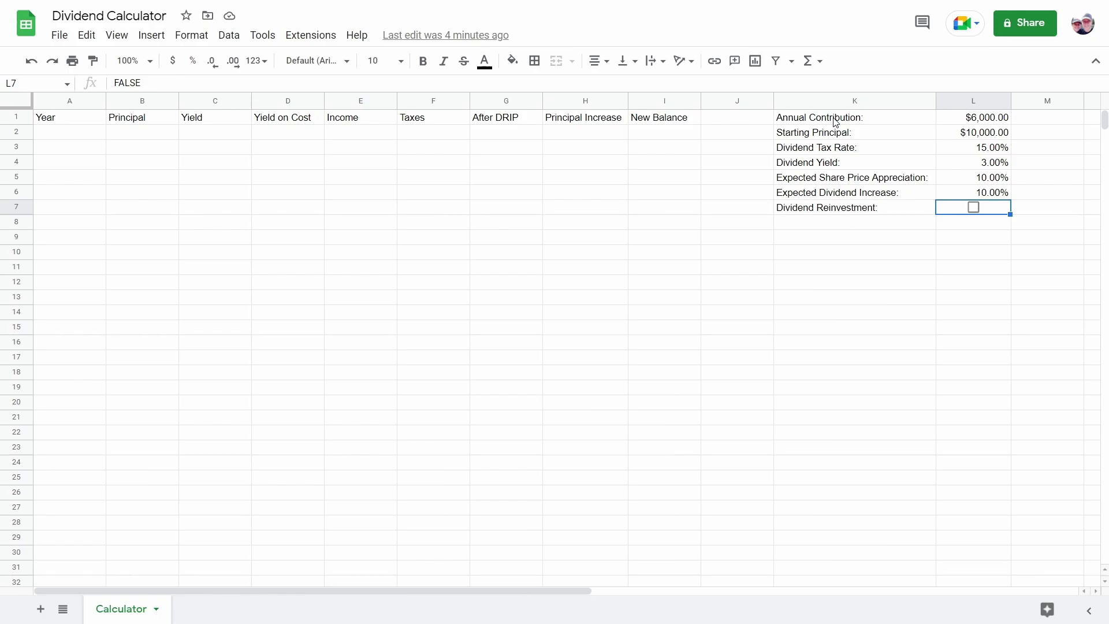
Apply all borders to the inputs block K1:L7.
{"action": "left_click_drag", "start_coordinate": [836, 122], "coordinate": [990, 210]}
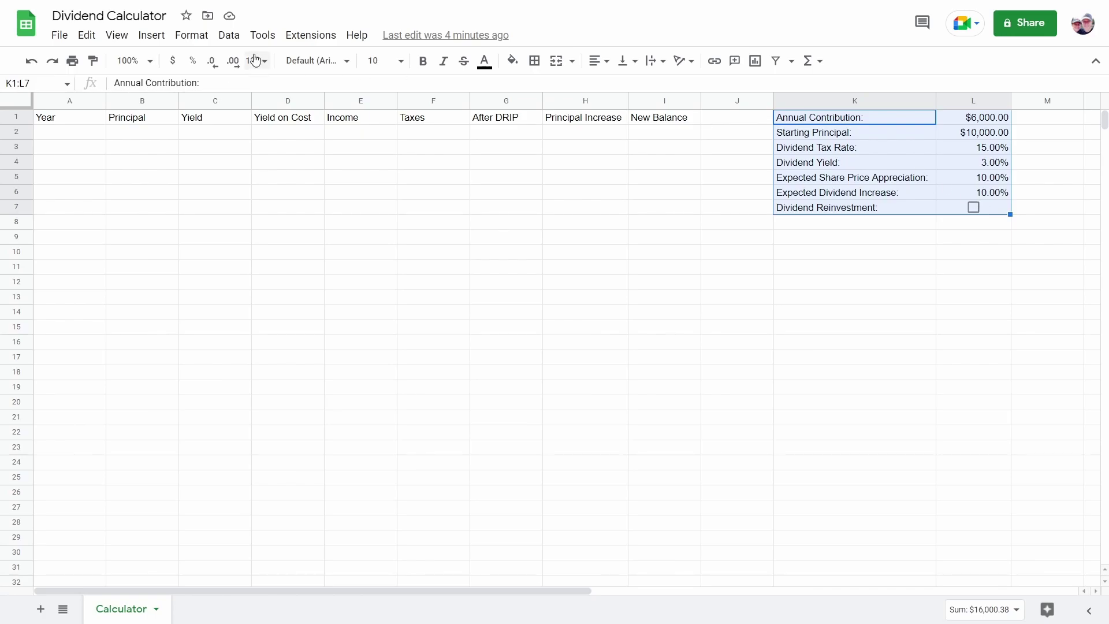
{"action": "left_click", "coordinate": [535, 61]}
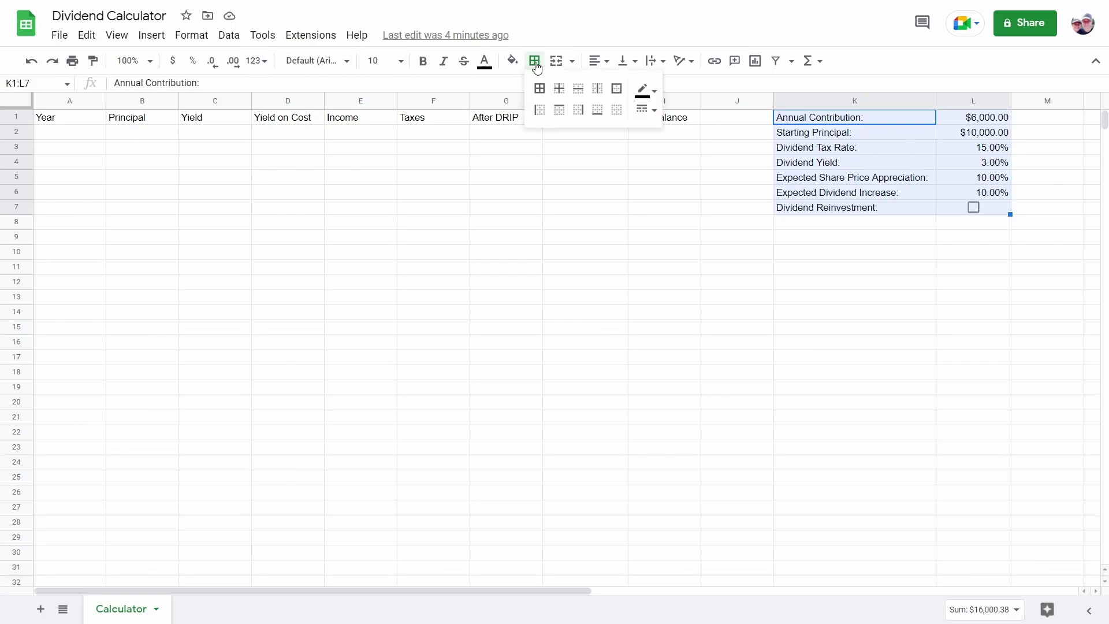
{"action": "left_click", "coordinate": [540, 87]}
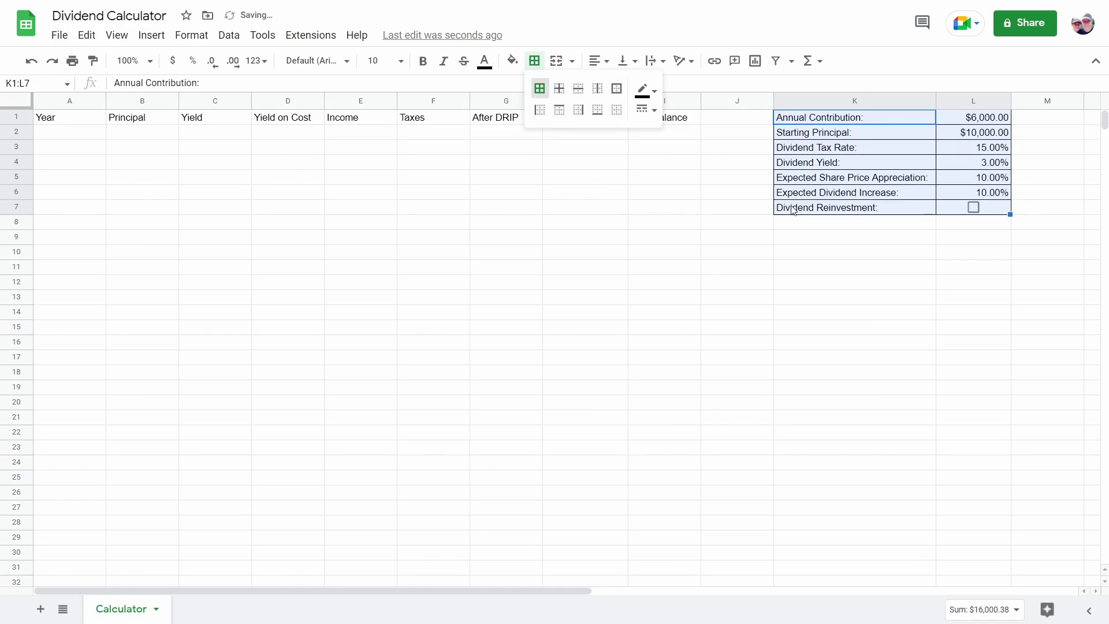
{"action": "left_click", "coordinate": [685, 223]}
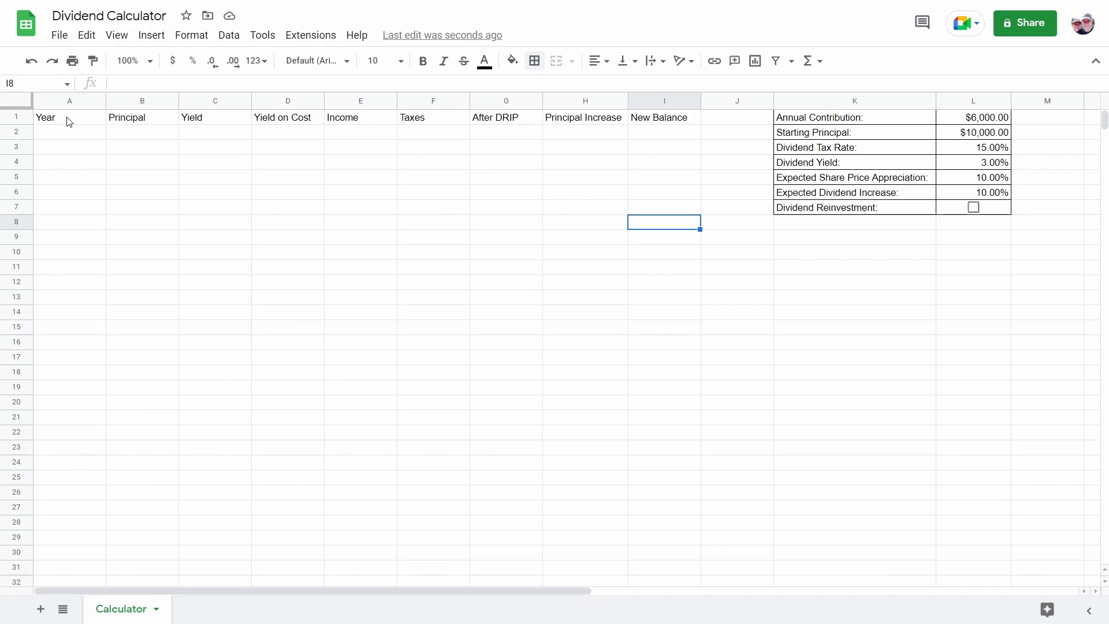
Apply all borders to the year table A1:I26.
{"action": "left_click_drag", "start_coordinate": [68, 121], "coordinate": [647, 490]}
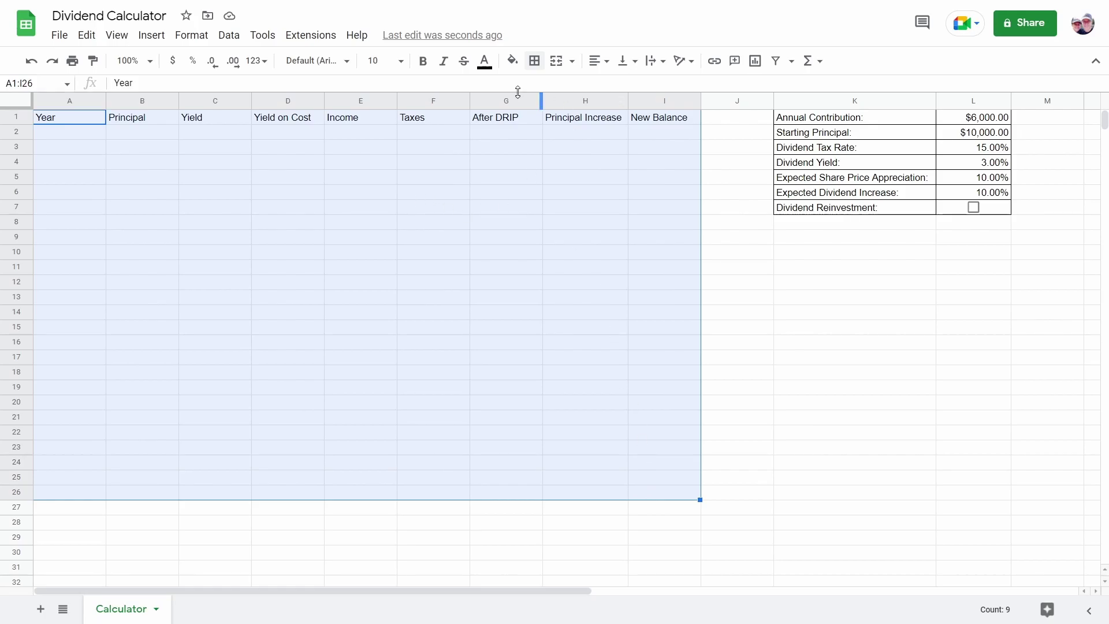
{"action": "left_click", "coordinate": [535, 60]}
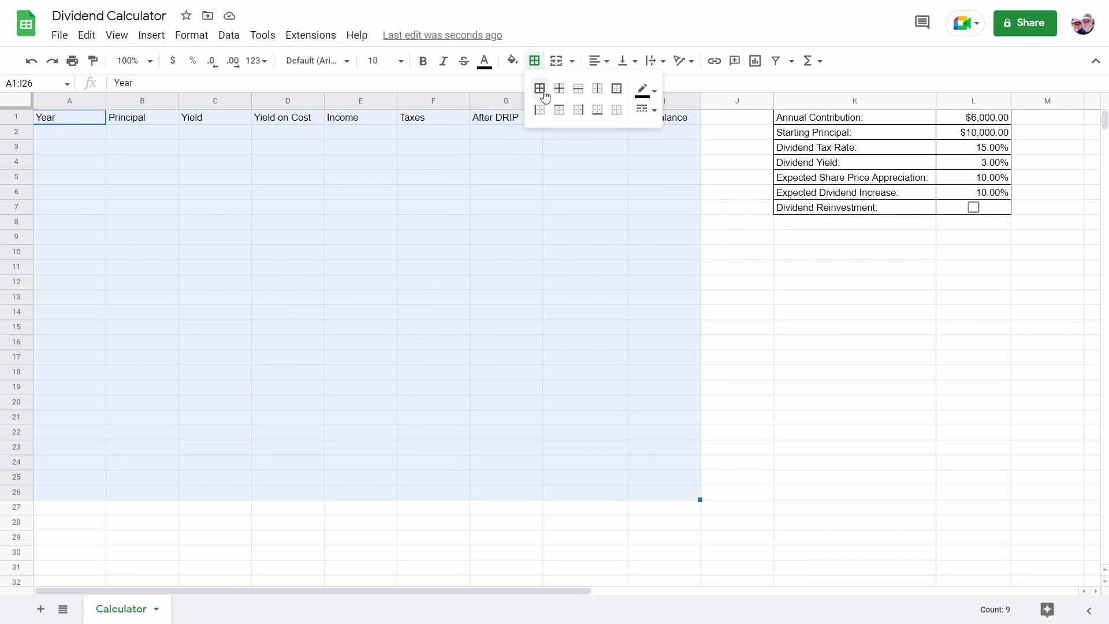
{"action": "left_click", "coordinate": [540, 90]}
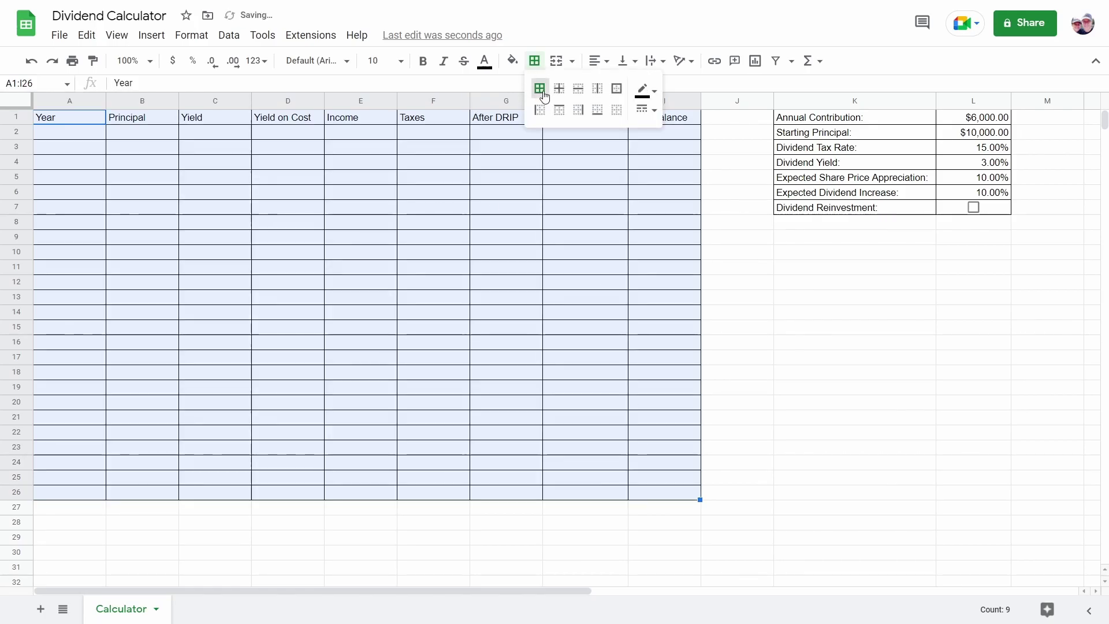
{"action": "left_click", "coordinate": [779, 330]}
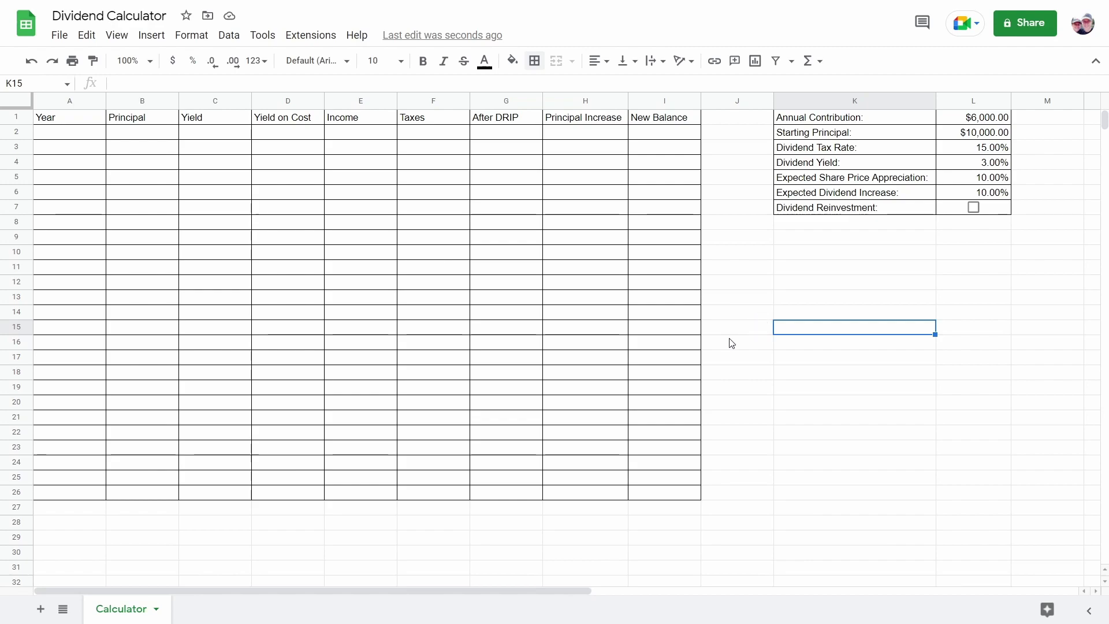
Fill the header row A1:I1 light orange.
{"action": "left_click_drag", "start_coordinate": [672, 120], "coordinate": [83, 122]}
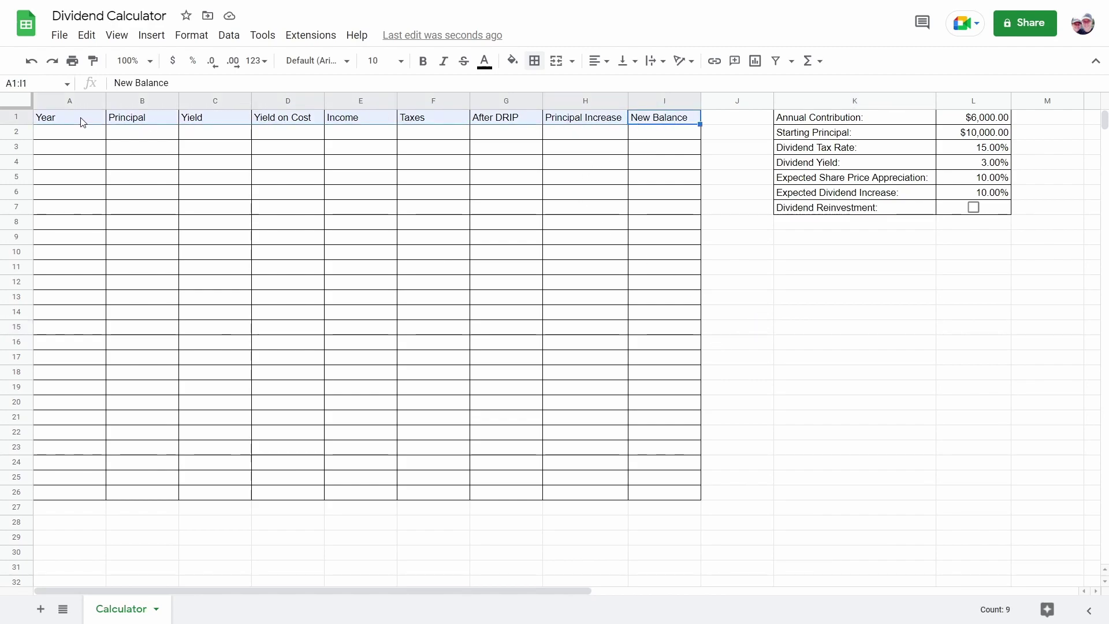
{"action": "left_click", "coordinate": [513, 61]}
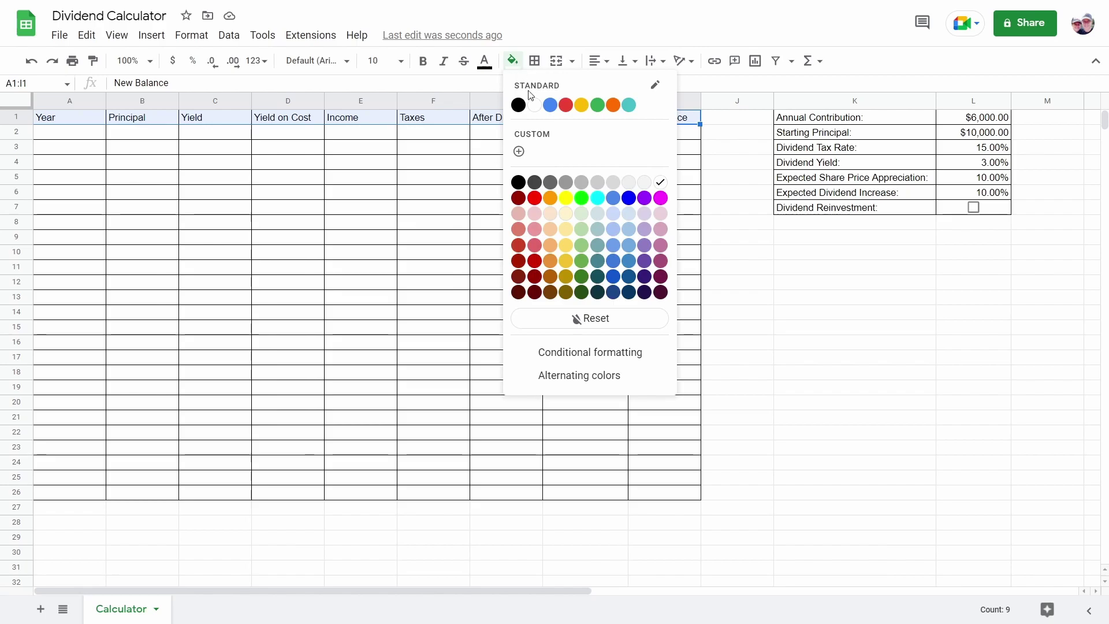
{"action": "left_click", "coordinate": [554, 215]}
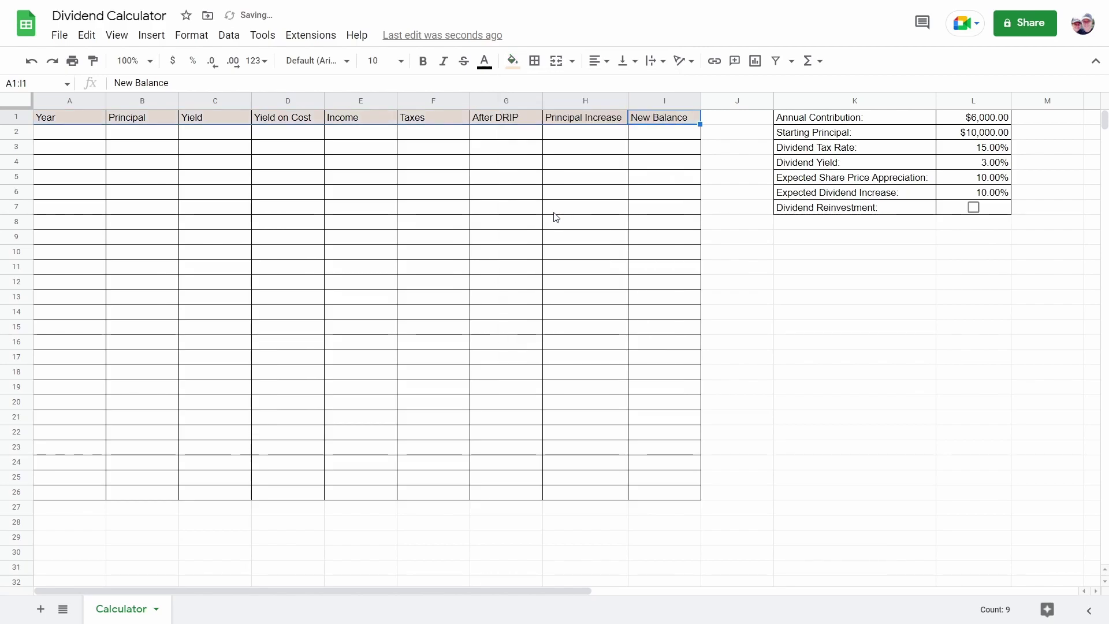
{"action": "left_click", "coordinate": [778, 237]}
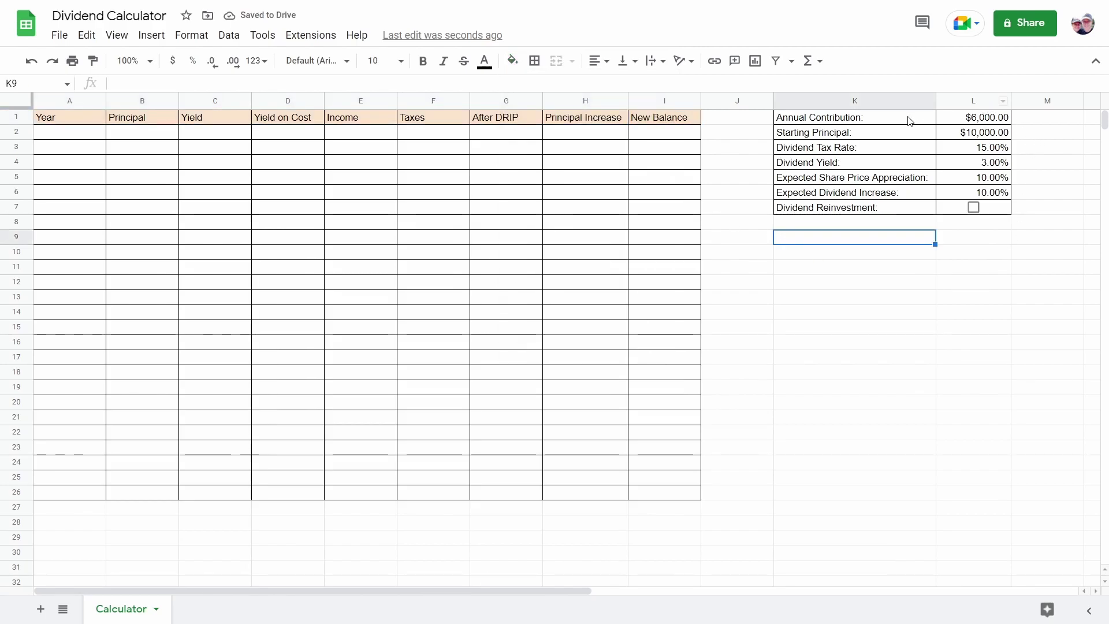
Fill the input block K1:L7 pale green.
{"action": "left_click_drag", "start_coordinate": [909, 118], "coordinate": [989, 203]}
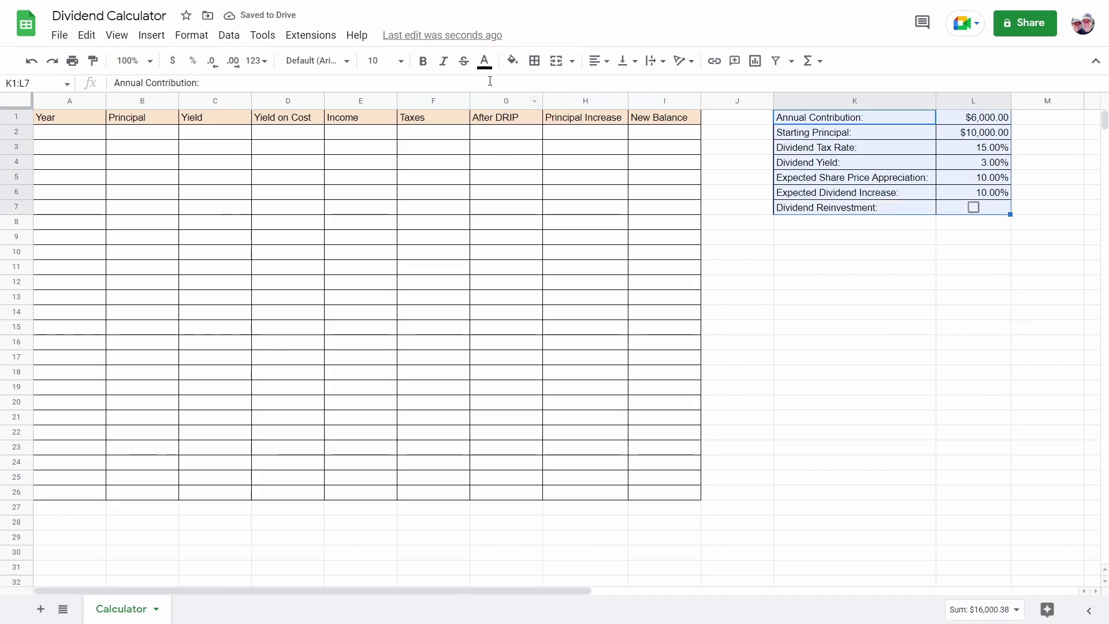
{"action": "left_click", "coordinate": [513, 60]}
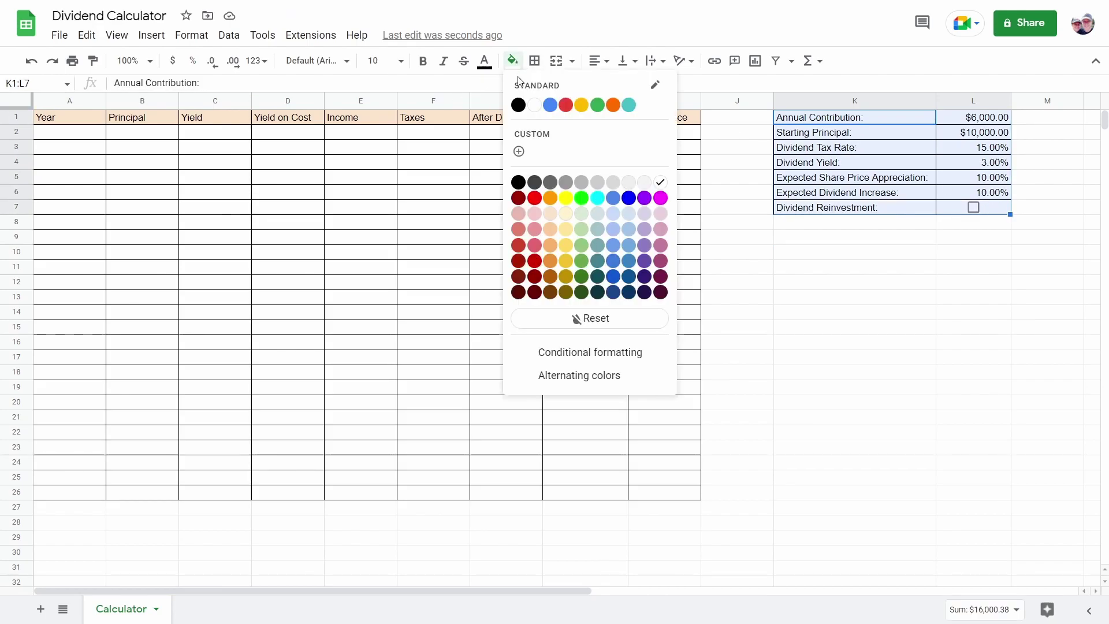
{"action": "left_click", "coordinate": [583, 215]}
{"action": "left_click", "coordinate": [864, 255]}
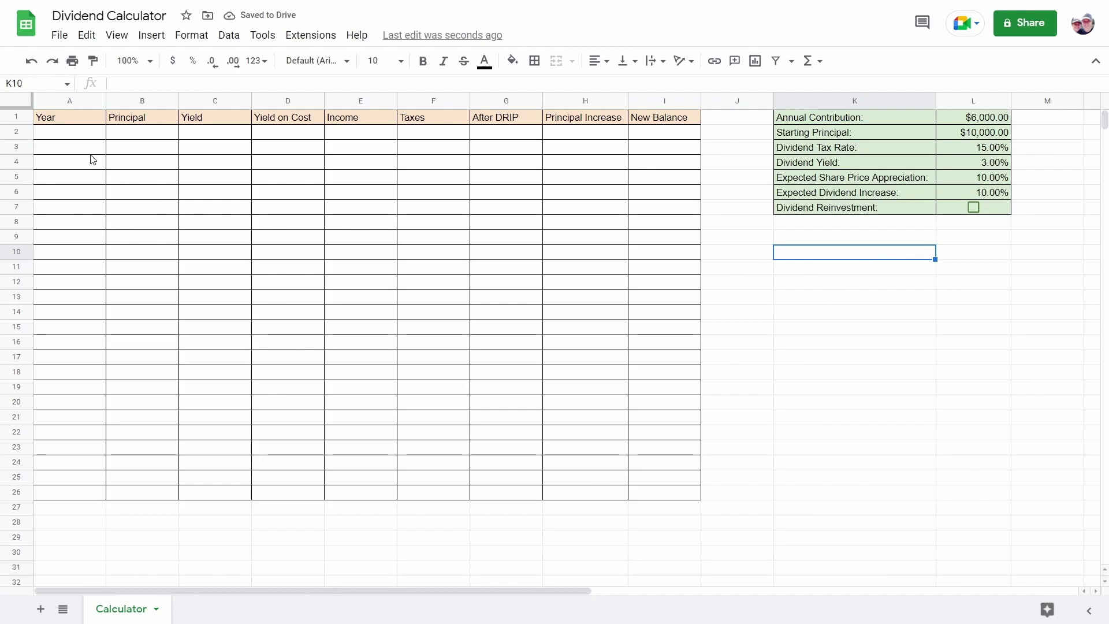
{"action": "left_click_drag", "start_coordinate": [44, 132], "coordinate": [661, 498]}
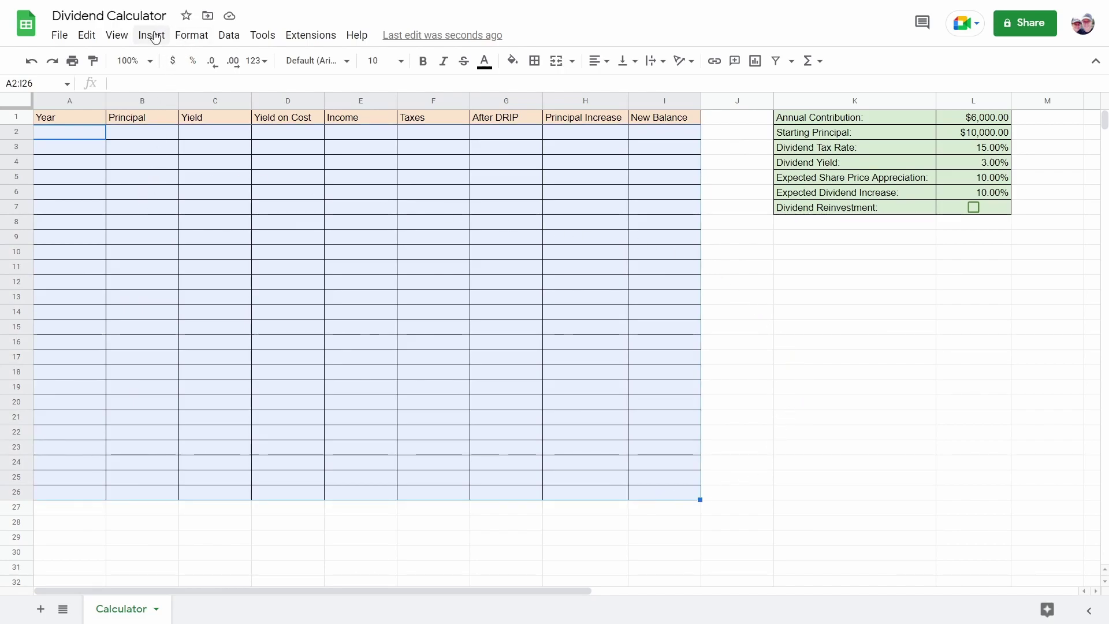
Band A2:I26 with grey-and-white alternating colours, with the header style turned off.
{"action": "left_click", "coordinate": [189, 35]}
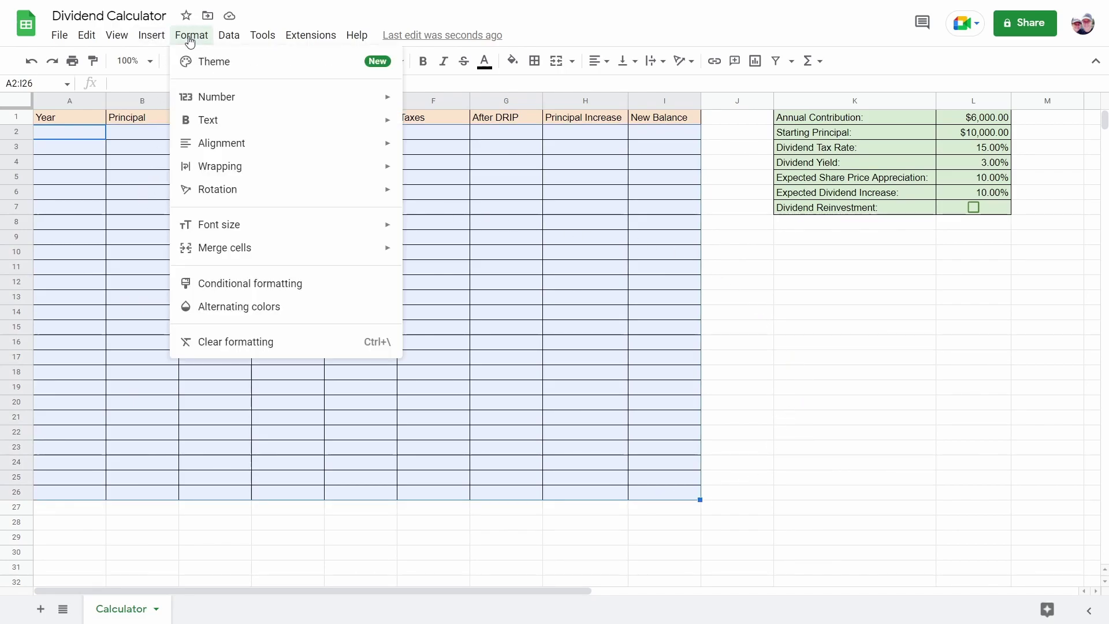
{"action": "left_click", "coordinate": [282, 311]}
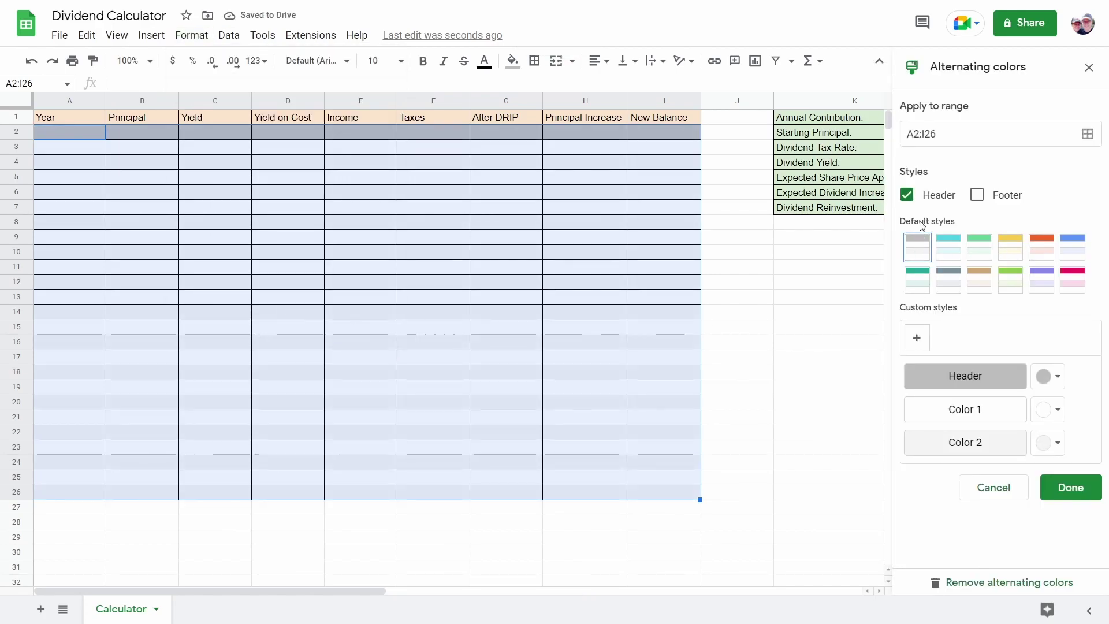
{"action": "left_click", "coordinate": [908, 195]}
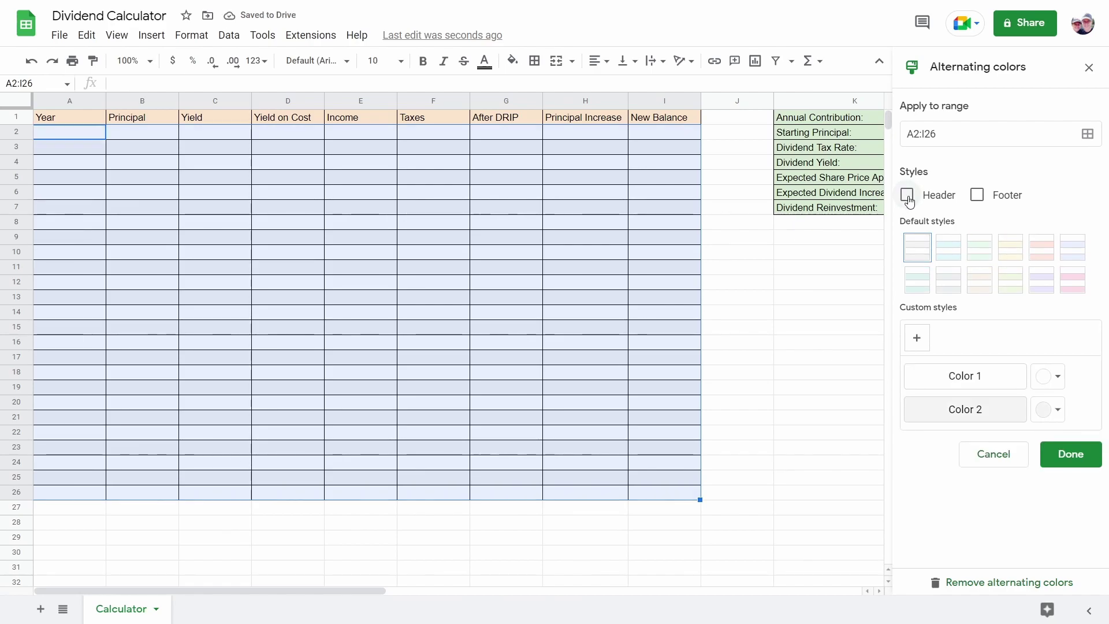
{"action": "left_click", "coordinate": [1082, 454]}
{"action": "left_click", "coordinate": [849, 359]}
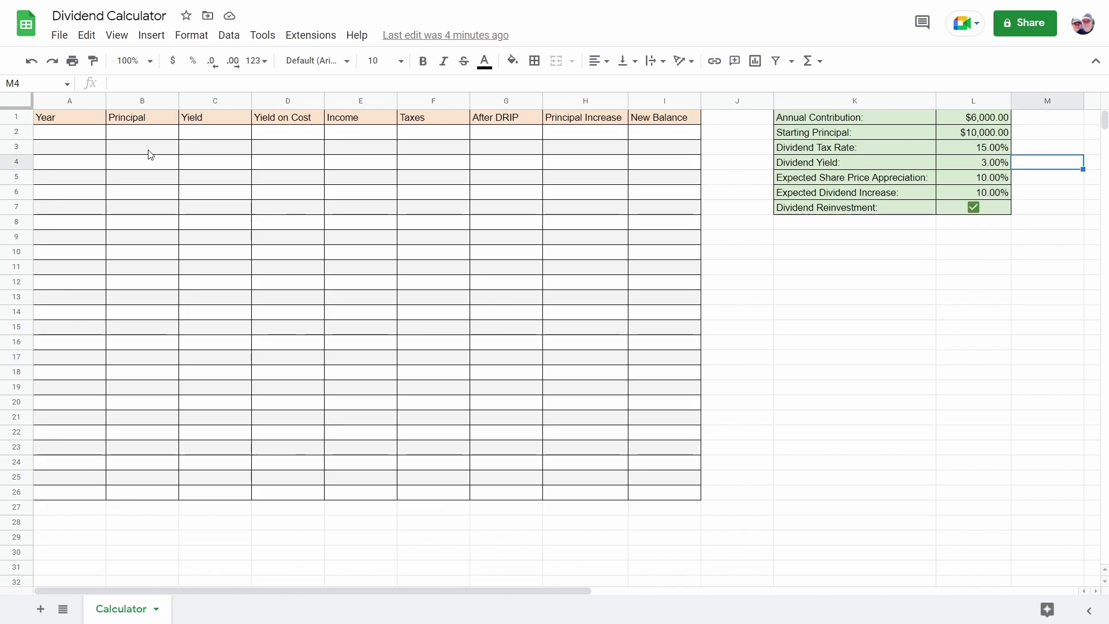
Insert a new column right of Principal headed 'Contribution'.
{"action": "left_click", "coordinate": [157, 103]}
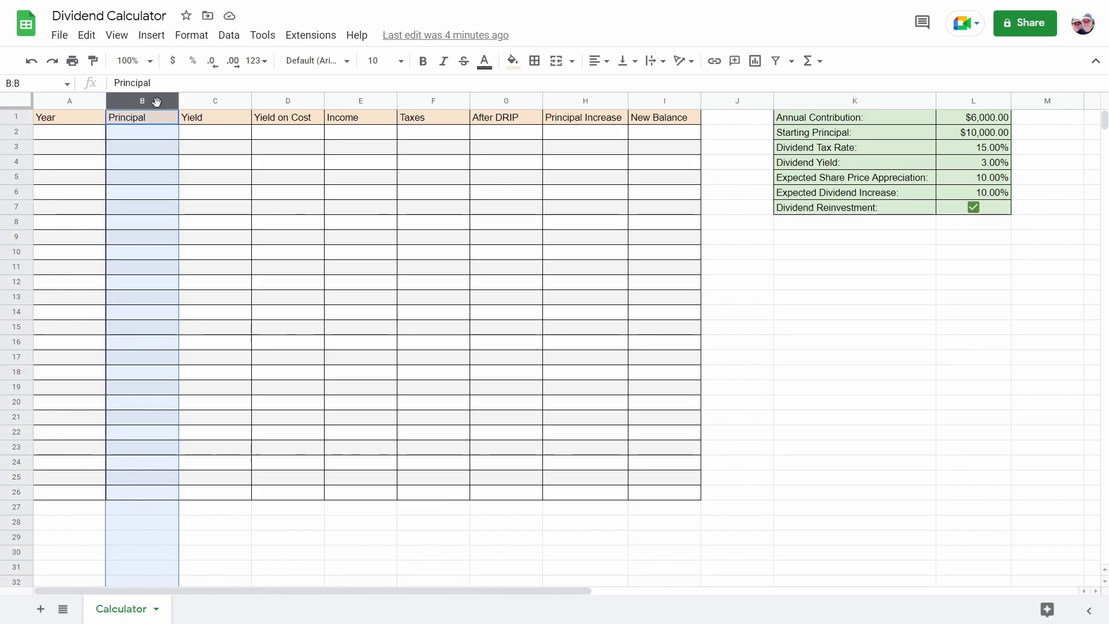
{"action": "right_click", "coordinate": [157, 104]}
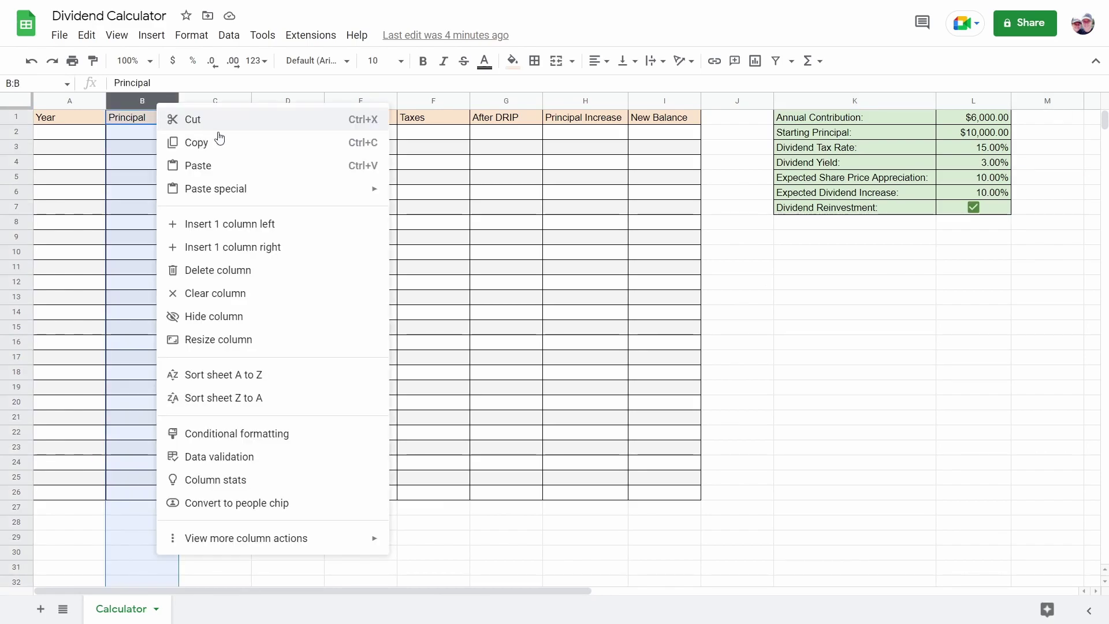
{"action": "left_click", "coordinate": [234, 249]}
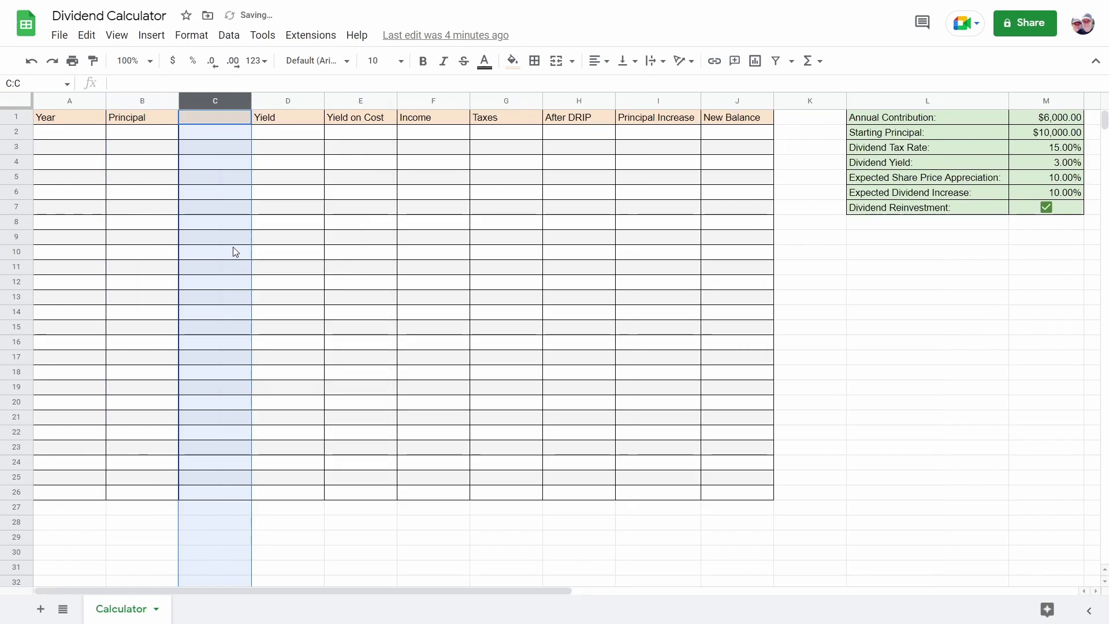
{"action": "double_click", "coordinate": [234, 117]}
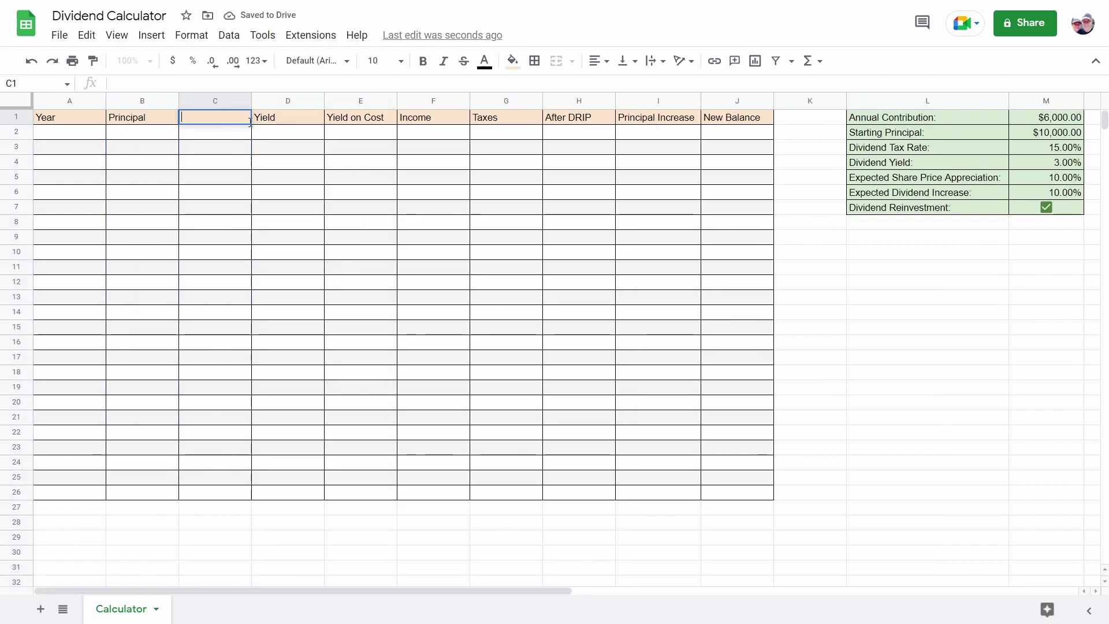
{"action": "type", "text": "Contrib"}
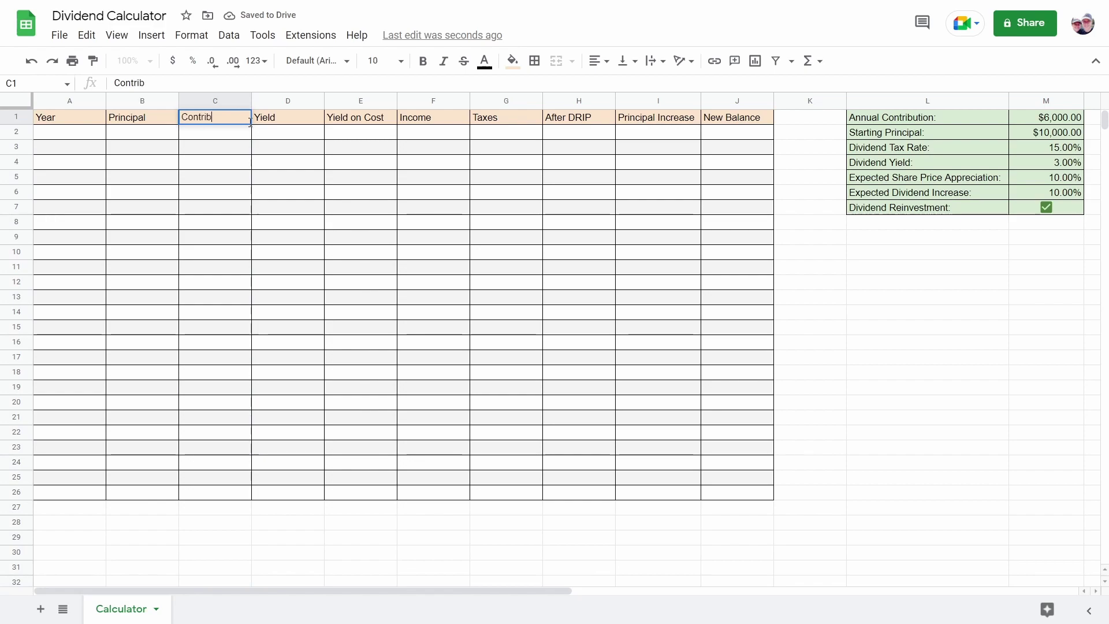
{"action": "type", "text": "ution"}
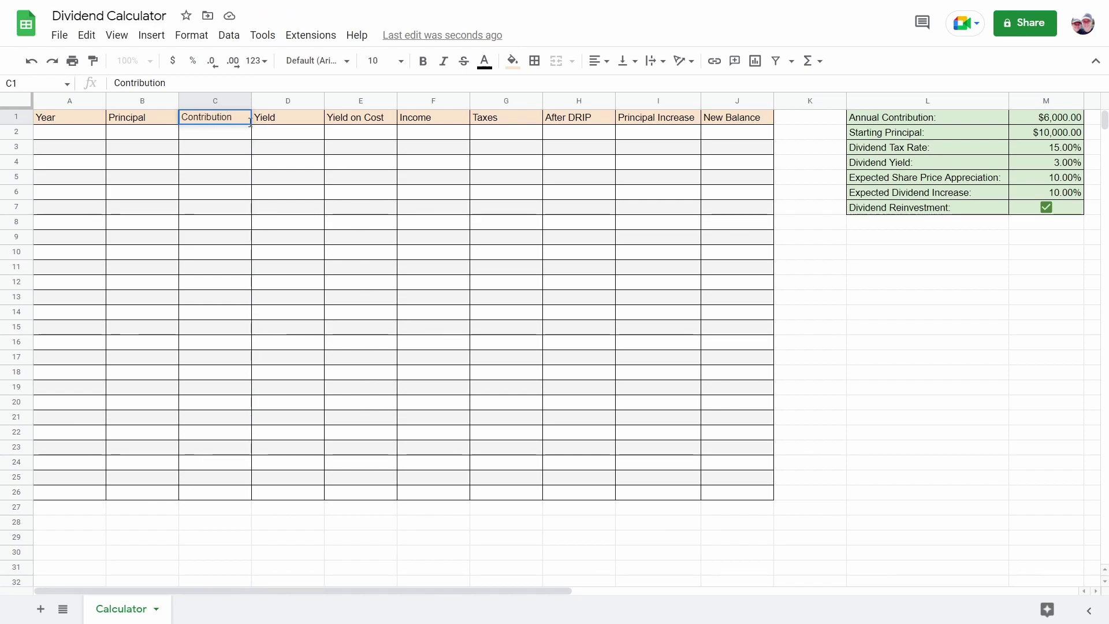
{"action": "left_click", "coordinate": [289, 136]}
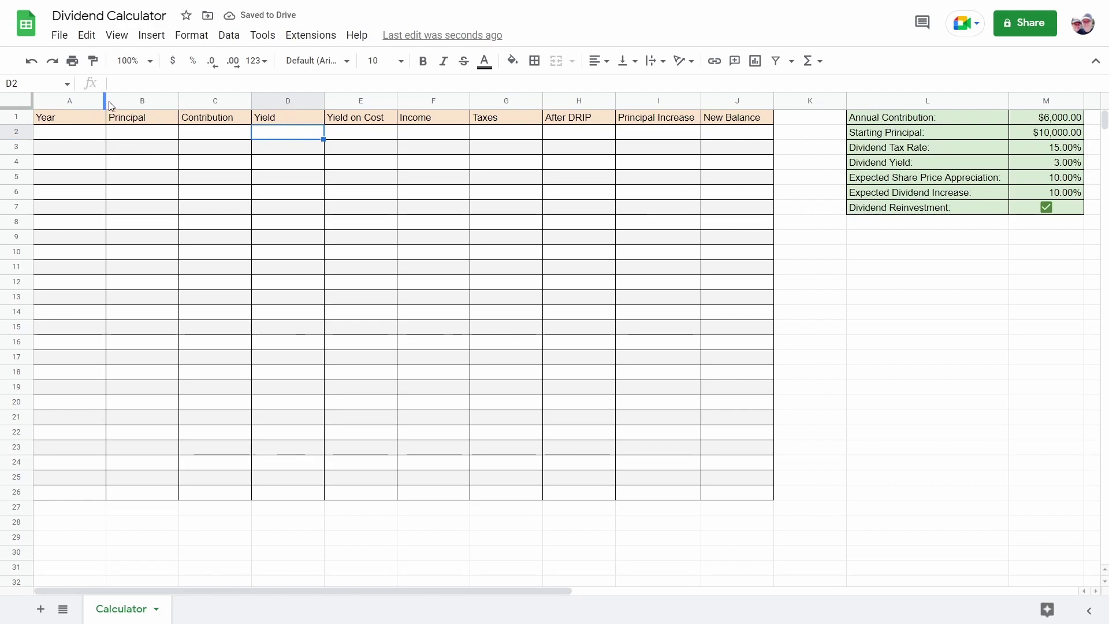
Narrow the Year, Yield and spacer K columns.
{"action": "left_click_drag", "start_coordinate": [110, 104], "coordinate": [84, 104]}
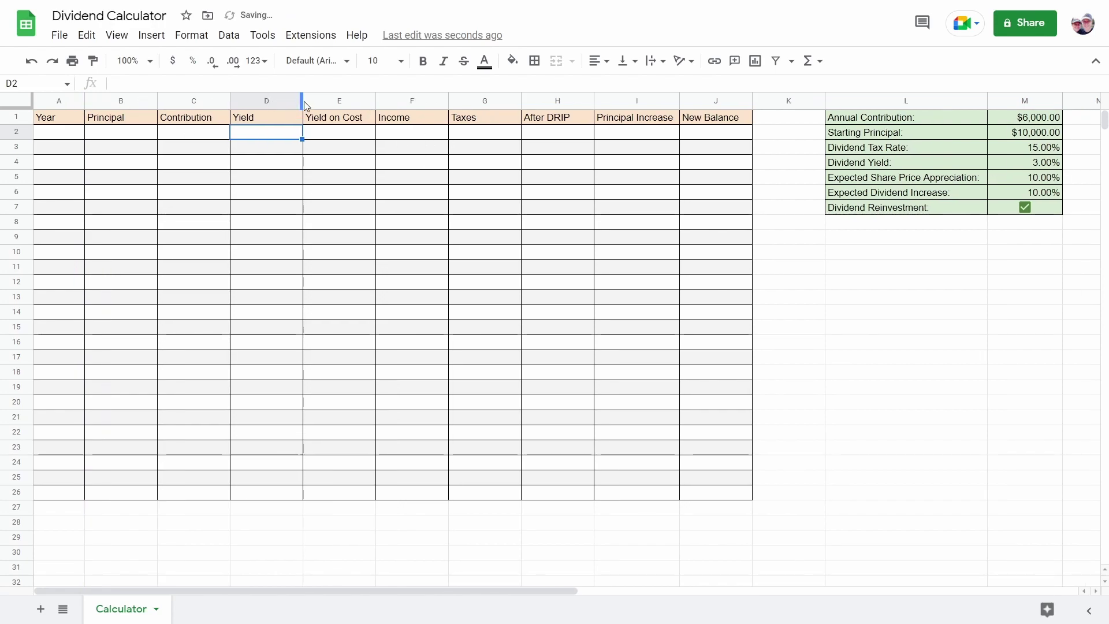
{"action": "left_click_drag", "start_coordinate": [303, 104], "coordinate": [288, 104]}
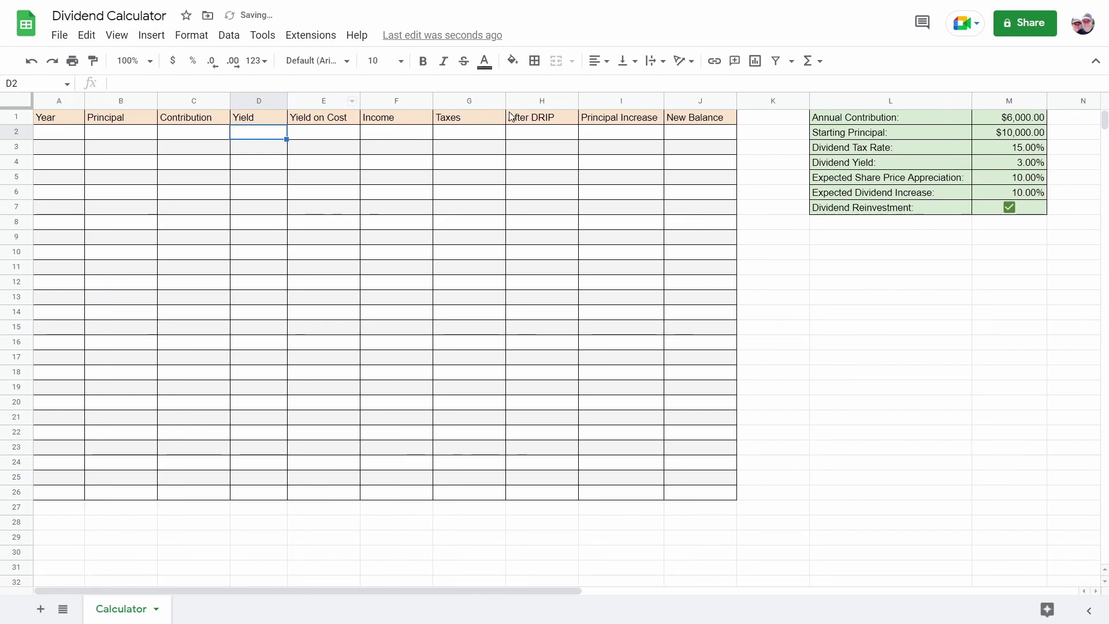
{"action": "left_click_drag", "start_coordinate": [809, 99], "coordinate": [788, 99]}
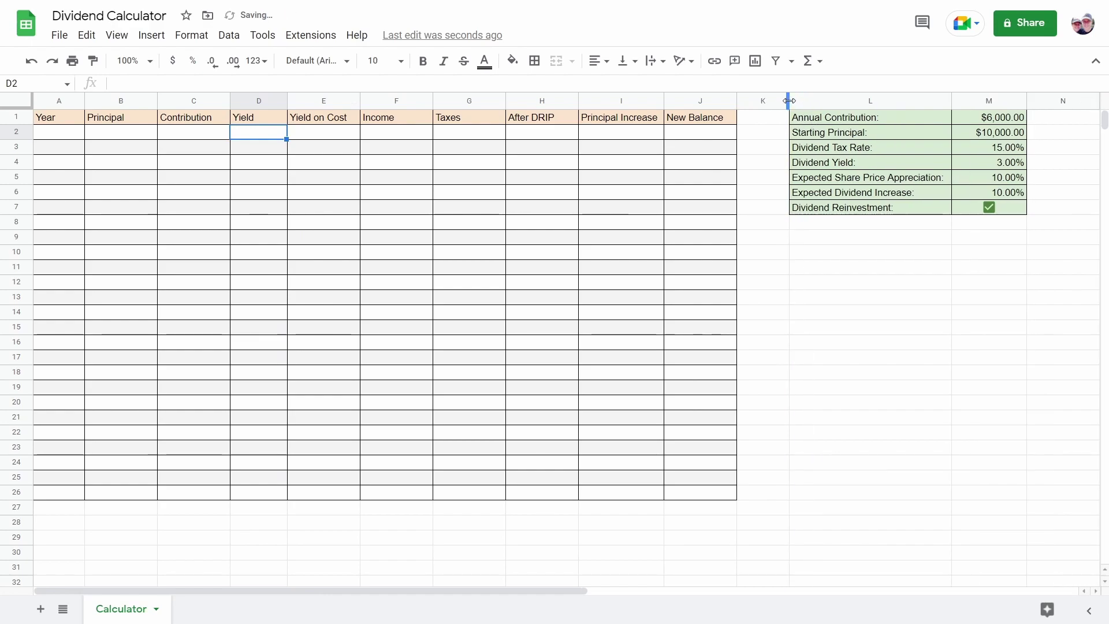
Enter =ROW()-1 in A2 and fill it down to A26 for years 1–25.
{"action": "left_click", "coordinate": [52, 134]}
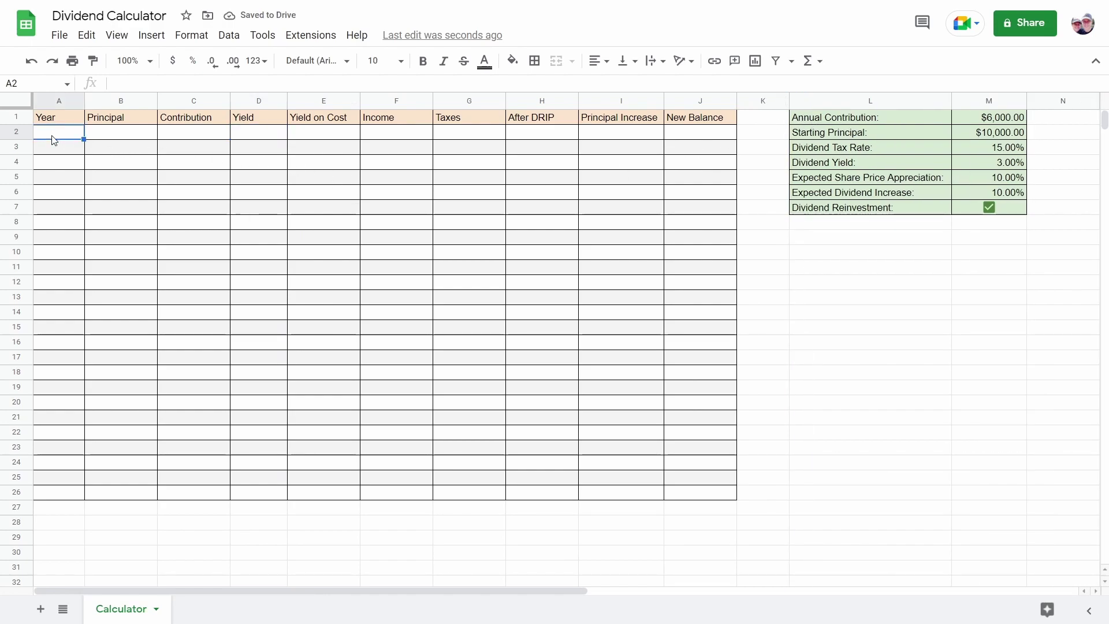
{"action": "left_click", "coordinate": [151, 82]}
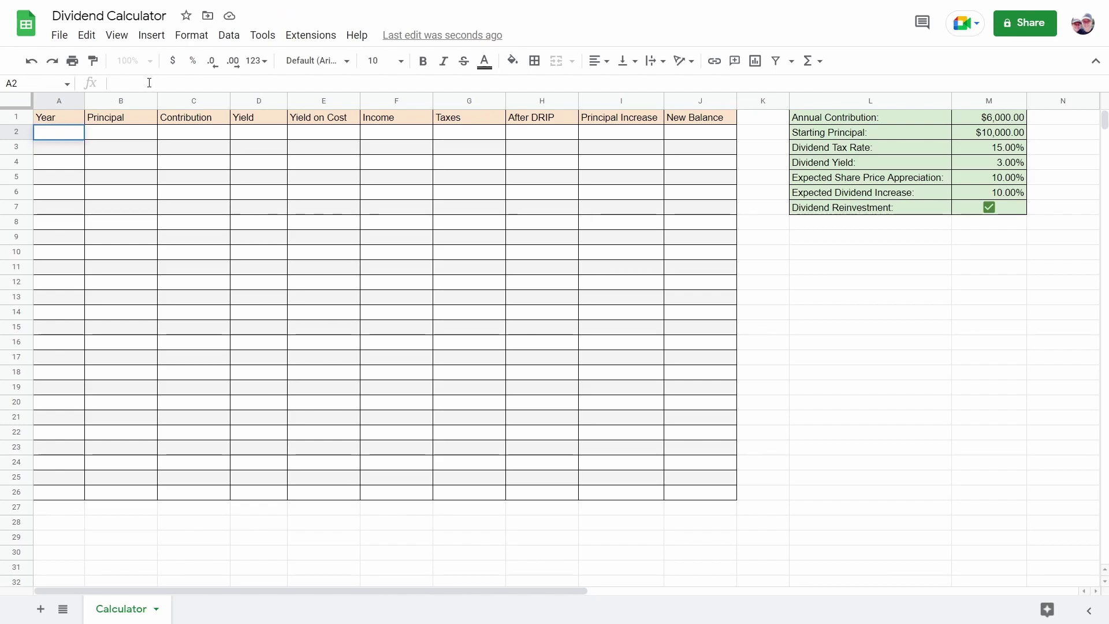
{"action": "type", "text": "="}
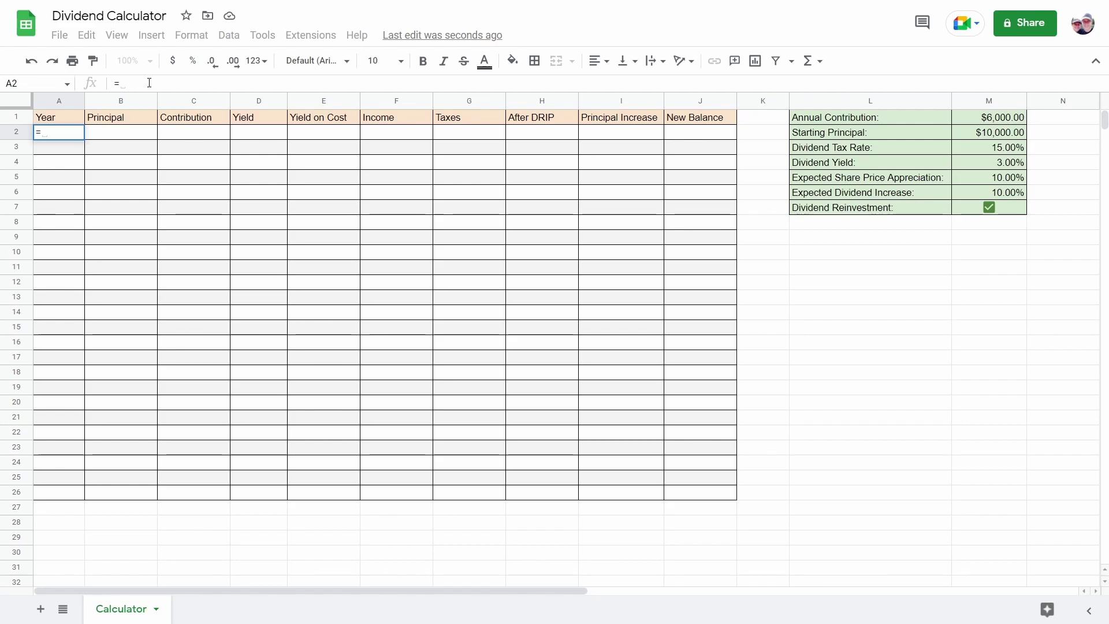
{"action": "type", "text": "R"}
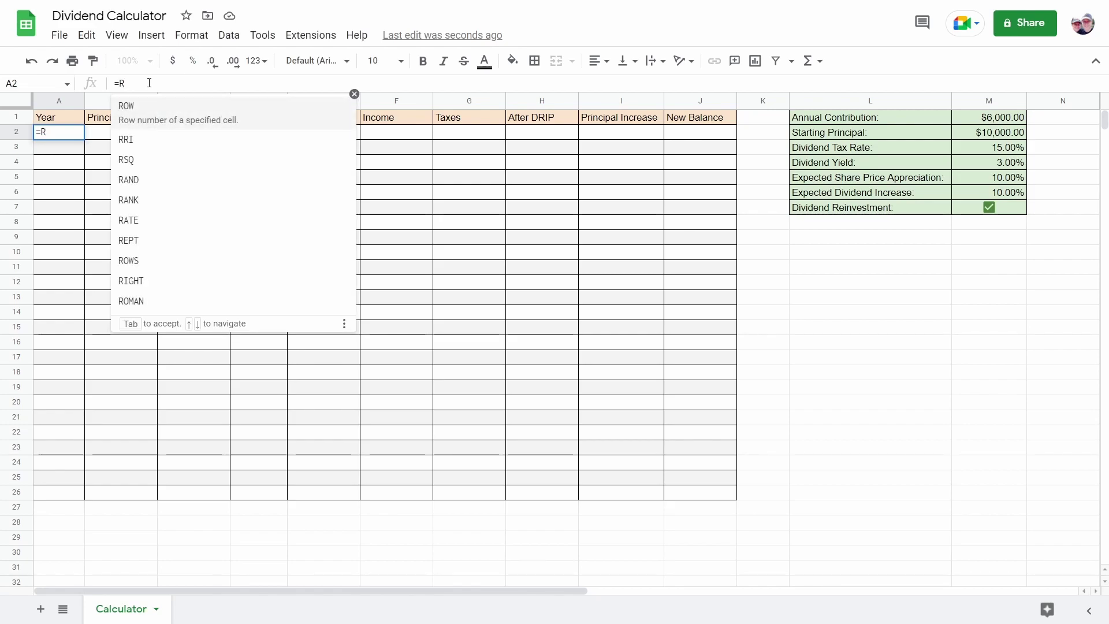
{"action": "type", "text": "OW()"}
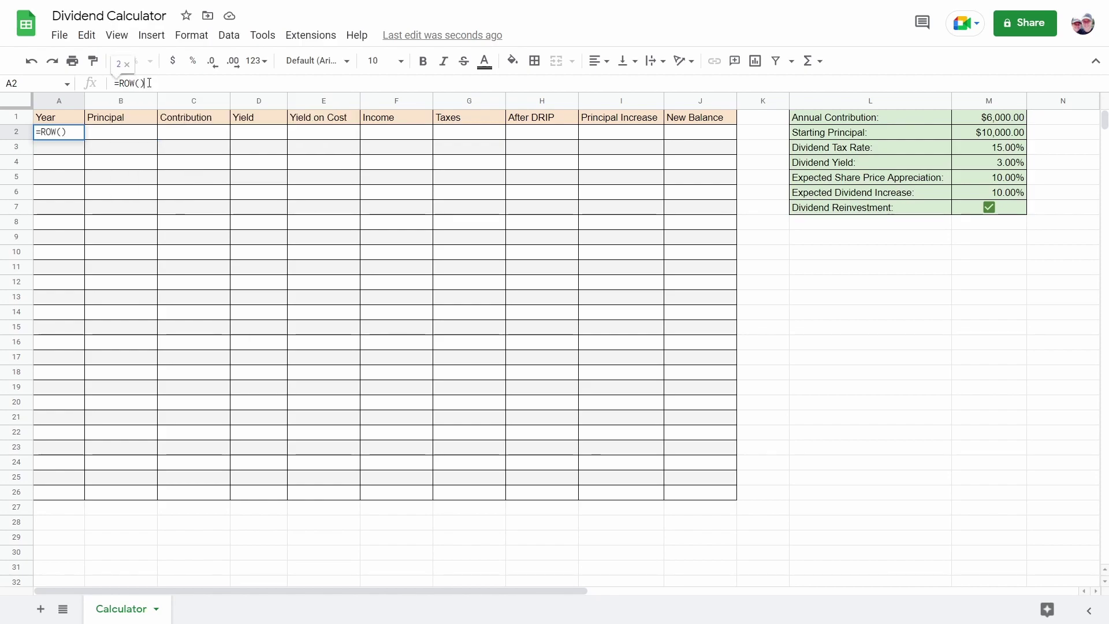
{"action": "type", "text": "-1"}
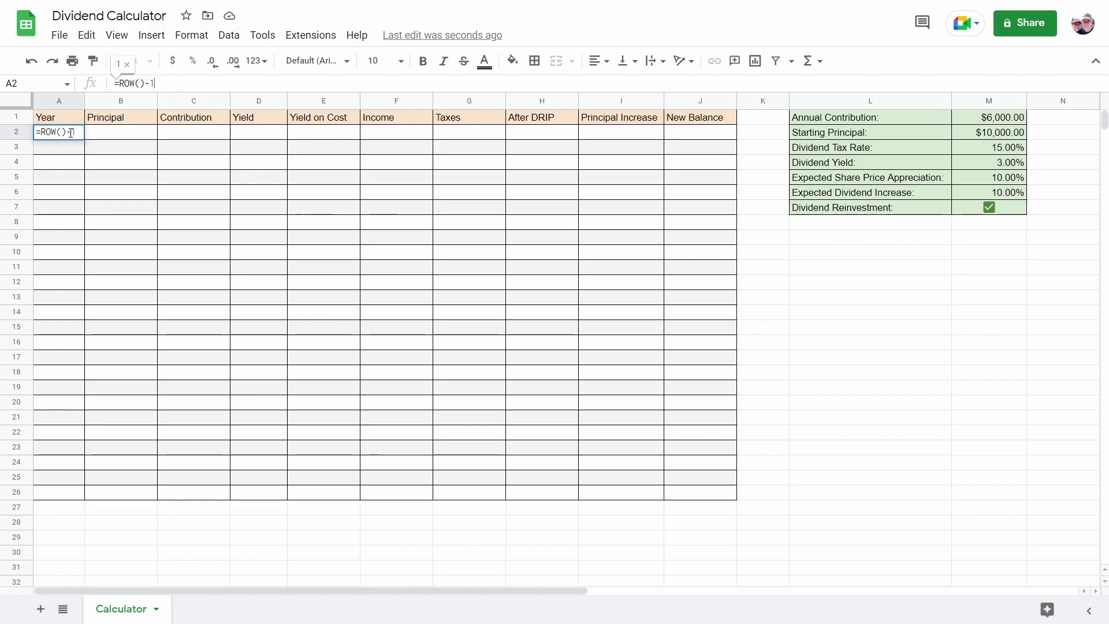
{"action": "left_click", "coordinate": [113, 134]}
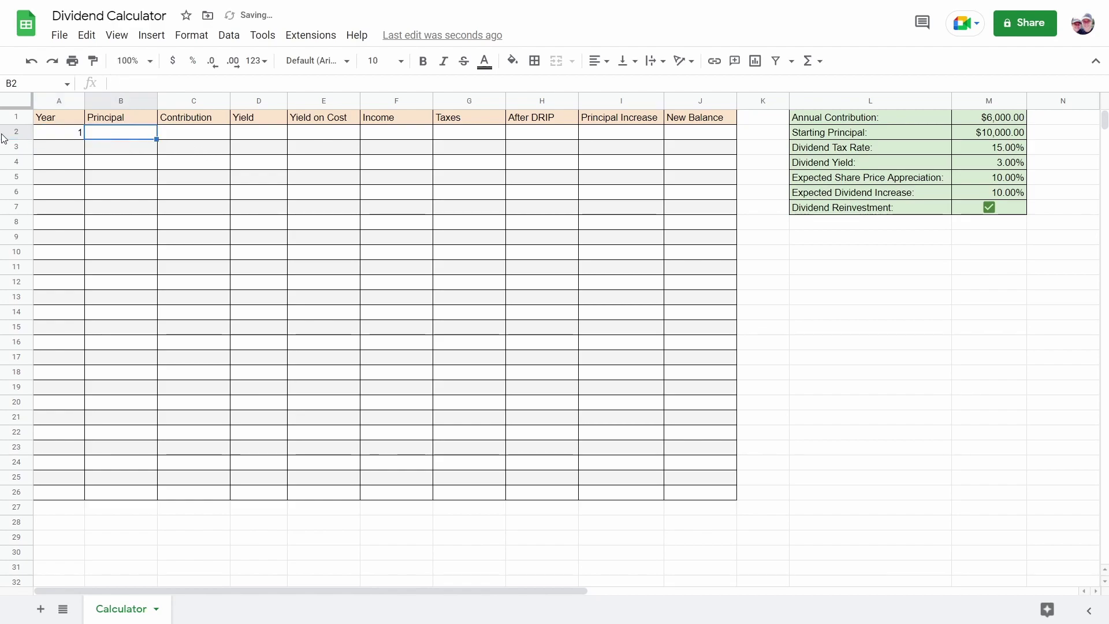
{"action": "left_click", "coordinate": [52, 137]}
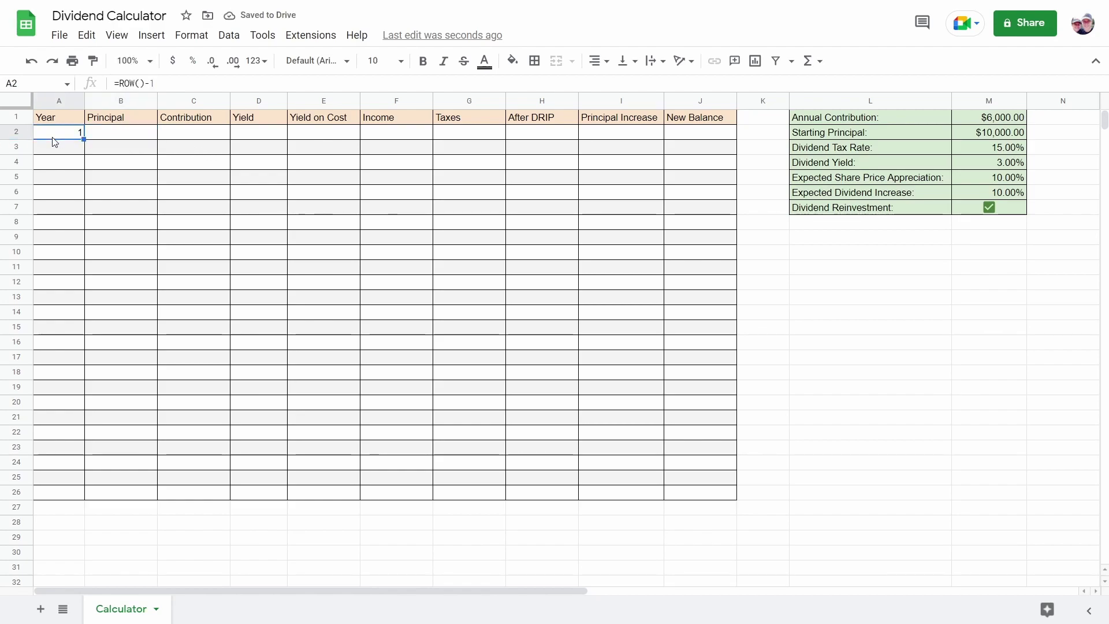
{"action": "left_click_drag", "start_coordinate": [84, 140], "coordinate": [74, 465]}
{"action": "left_click_drag", "start_coordinate": [75, 510], "coordinate": [79, 494]}
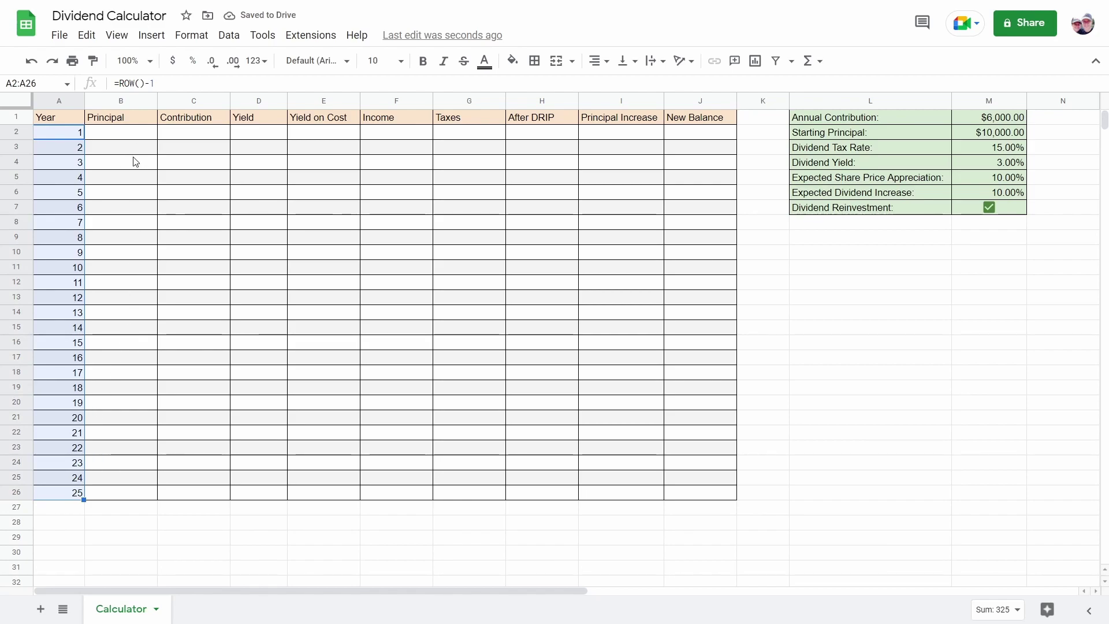
Enter =M$2 in B2 so the first-year Principal shows the $10,000.00 starting principal.
{"action": "left_click", "coordinate": [140, 137]}
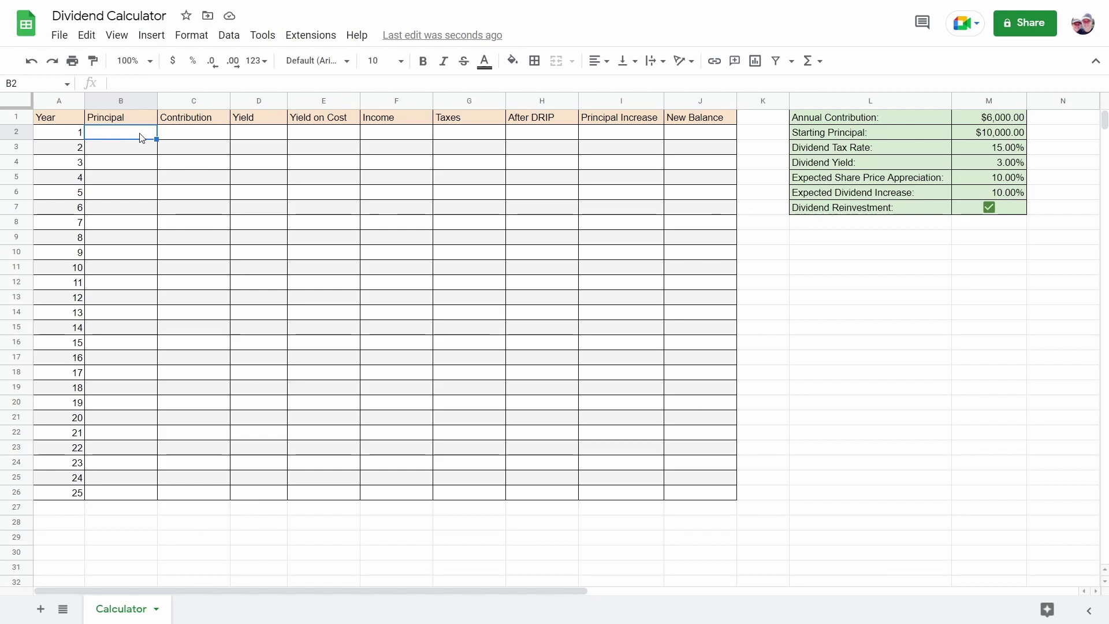
{"action": "left_click", "coordinate": [989, 137]}
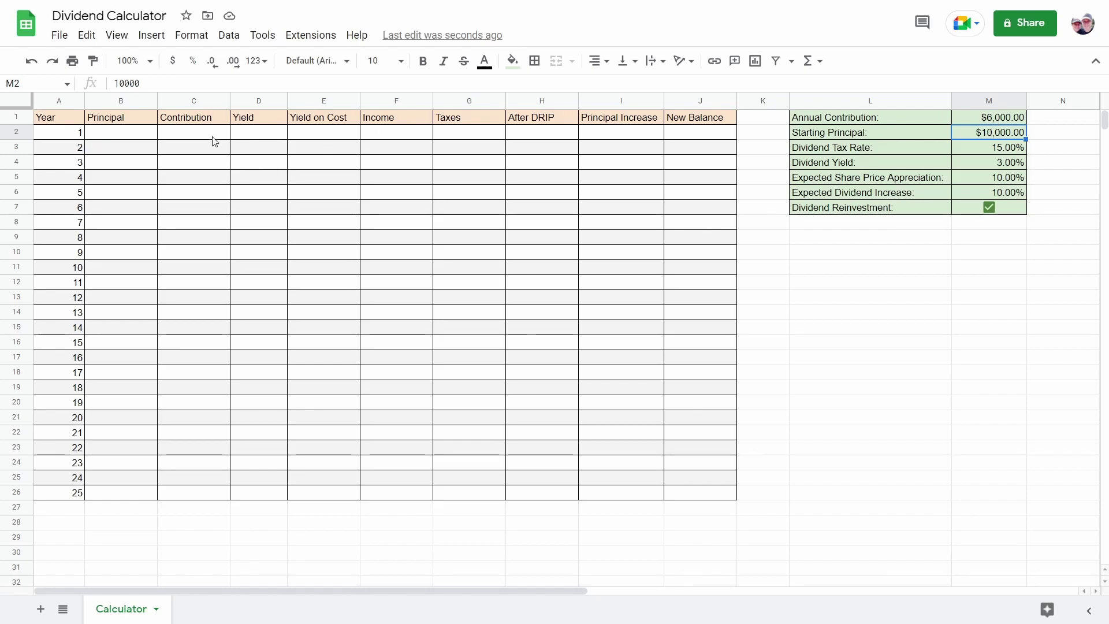
{"action": "left_click", "coordinate": [145, 138]}
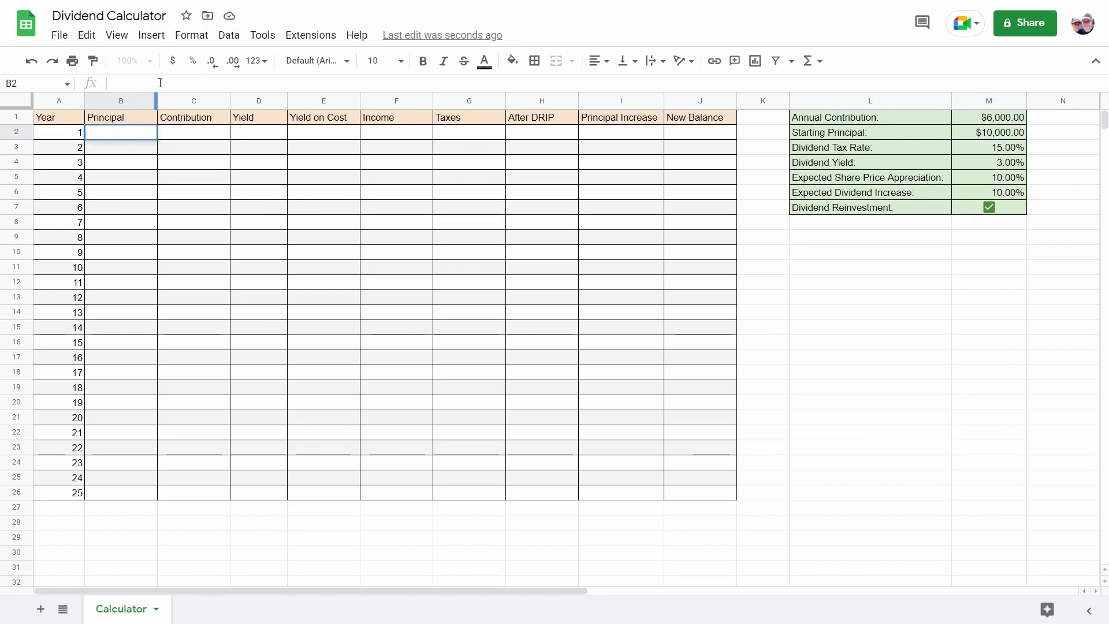
{"action": "type", "text": "="}
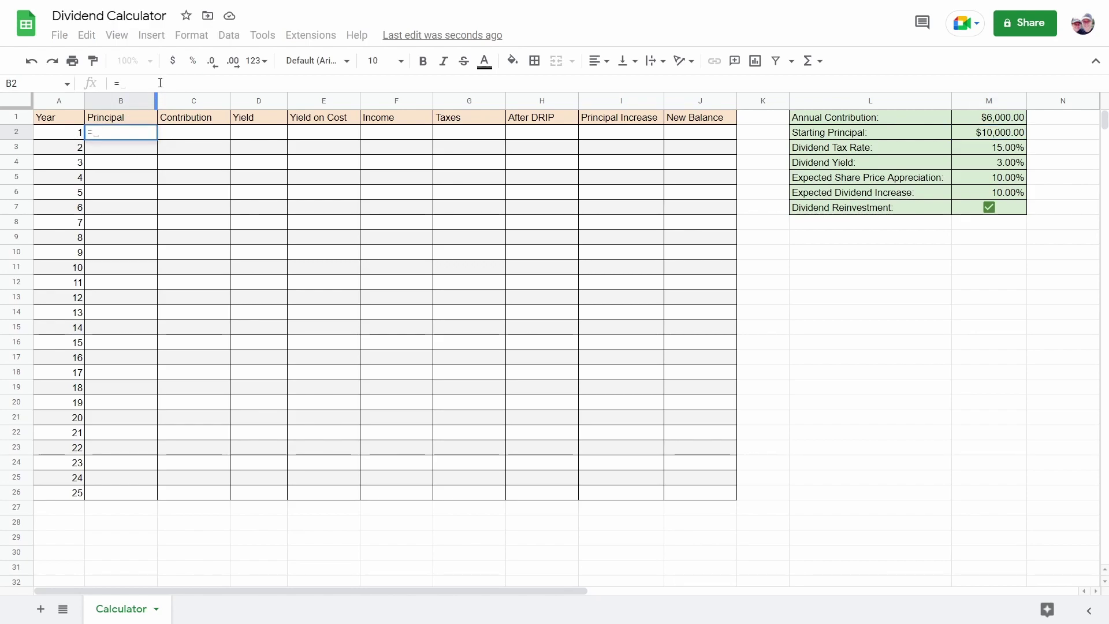
{"action": "type", "text": "M$"}
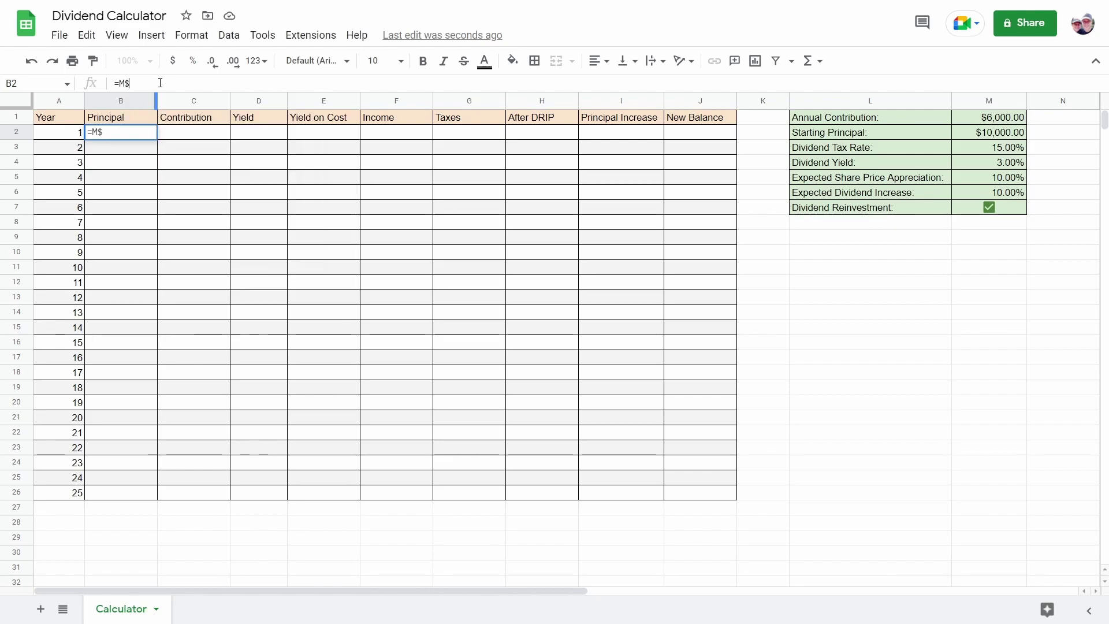
{"action": "type", "text": "2"}
{"action": "key", "text": "Return"}
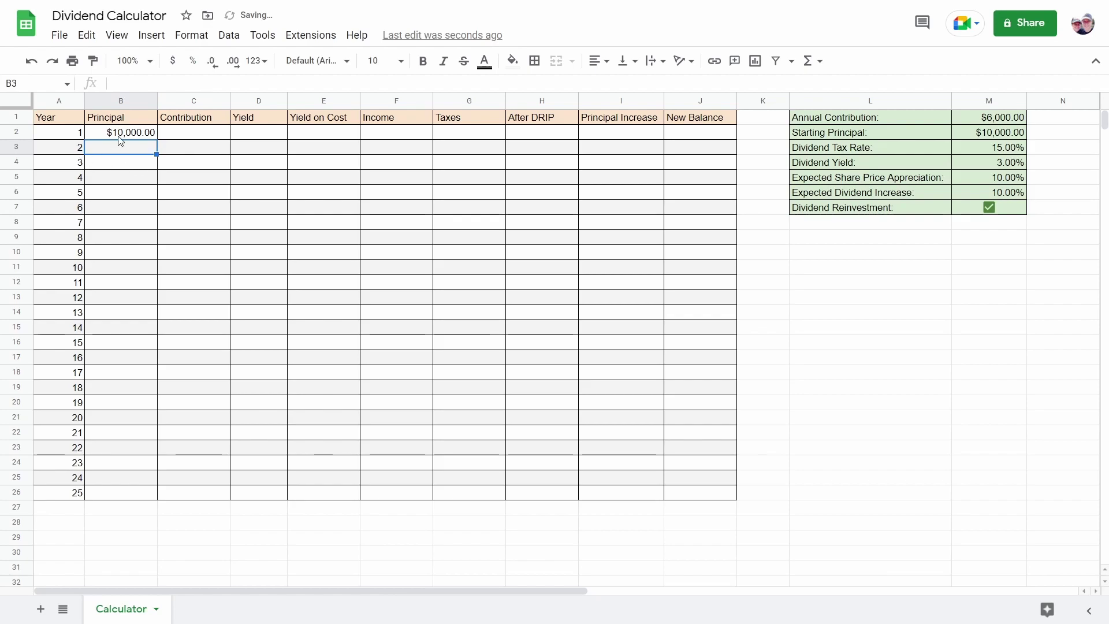
{"action": "key", "text": "Up"}
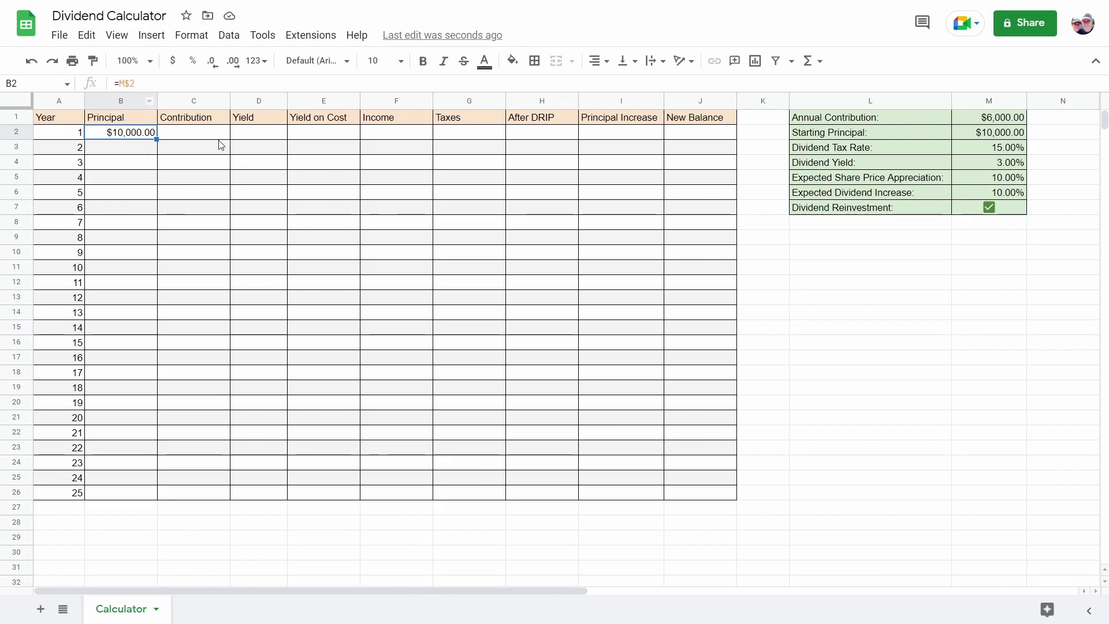
Enter =M$1 in C2 and fill it down to C26 so every Contribution reads $6,000.00.
{"action": "left_click", "coordinate": [199, 134]}
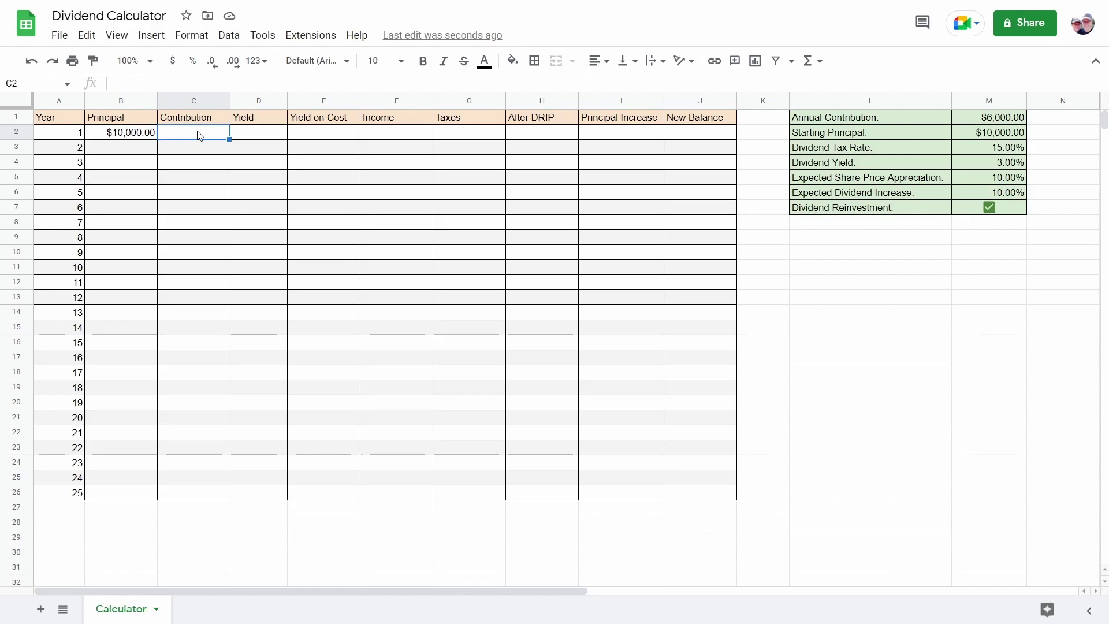
{"action": "left_click", "coordinate": [989, 120]}
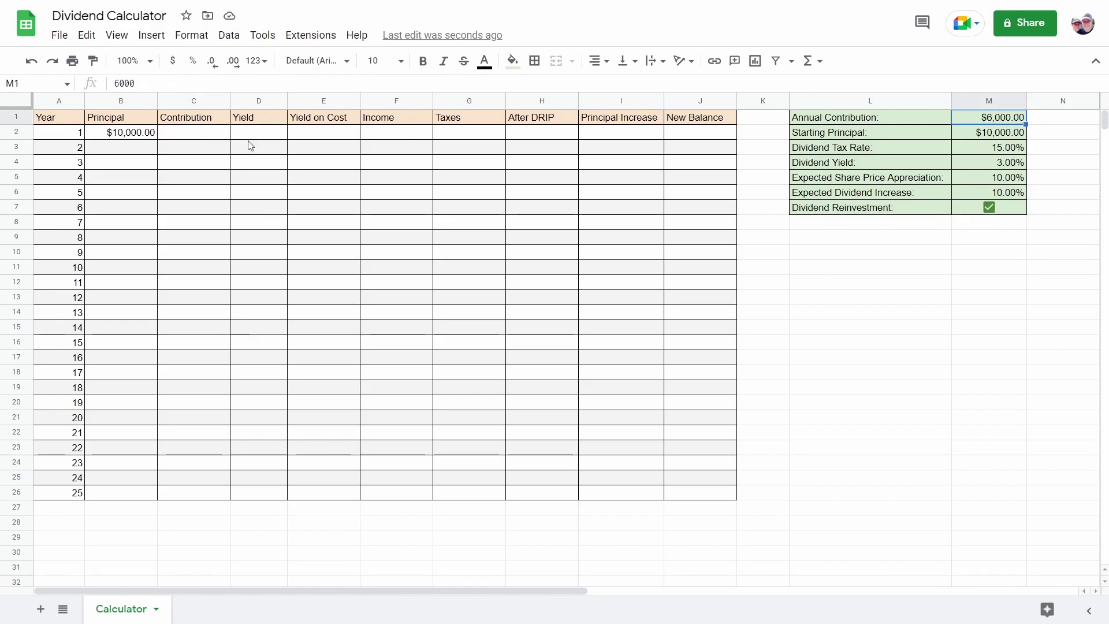
{"action": "left_click", "coordinate": [208, 136]}
{"action": "left_click", "coordinate": [198, 79]}
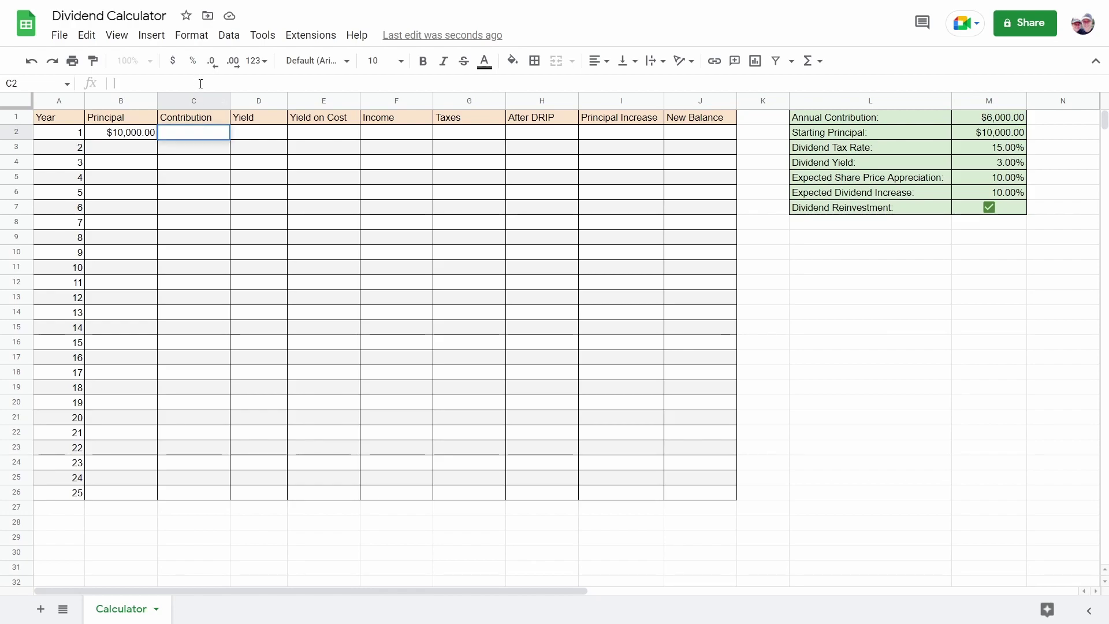
{"action": "type", "text": "=M$"}
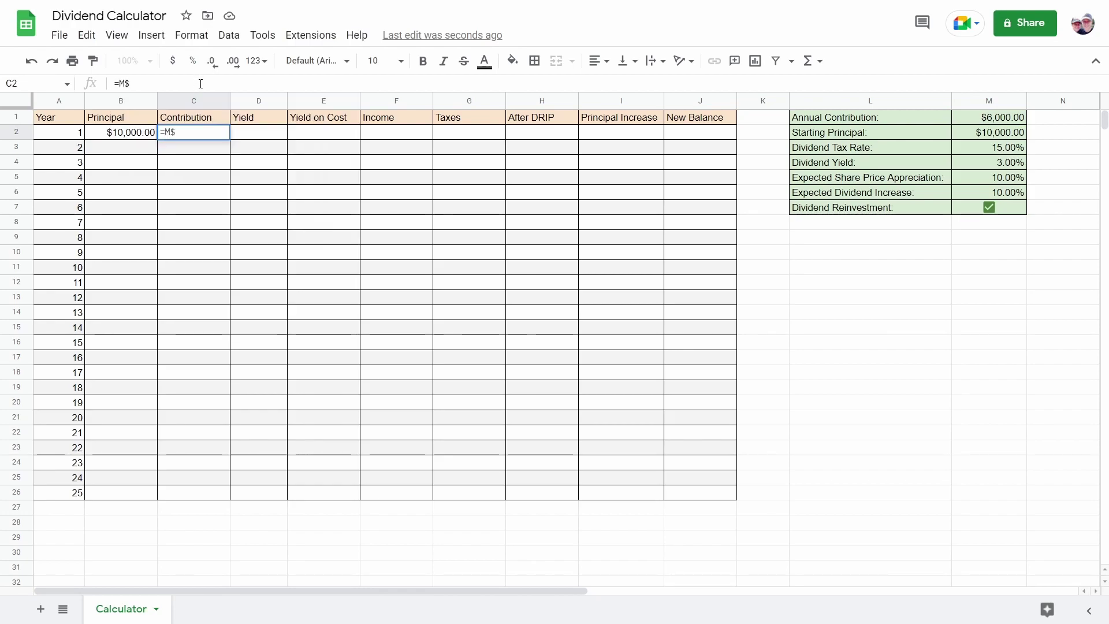
{"action": "type", "text": "1"}
{"action": "key", "text": "Return"}
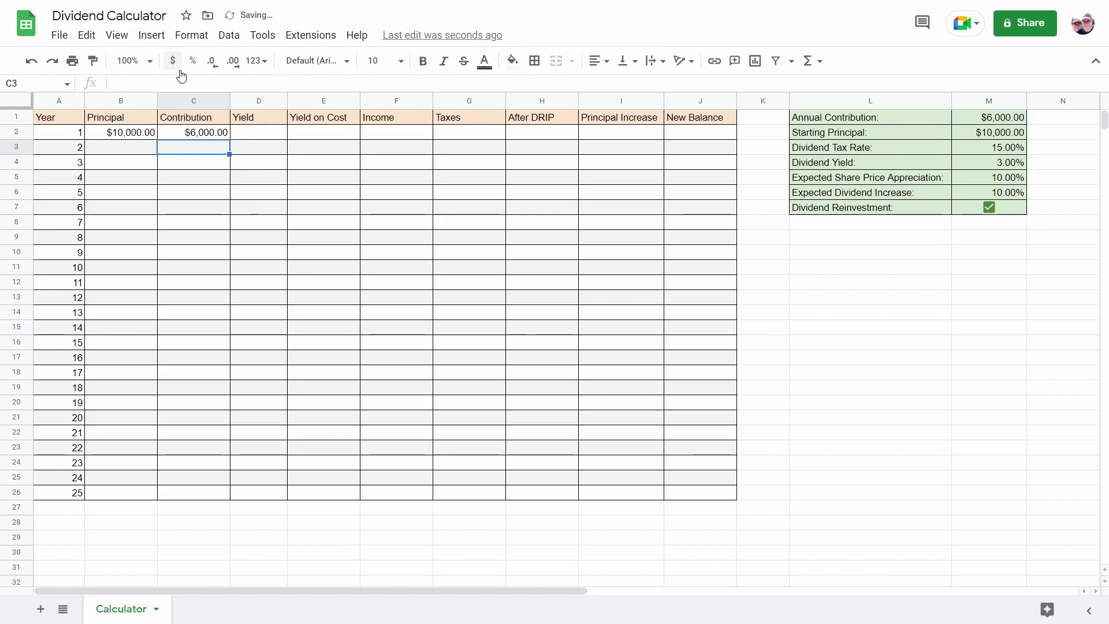
{"action": "left_click", "coordinate": [219, 136]}
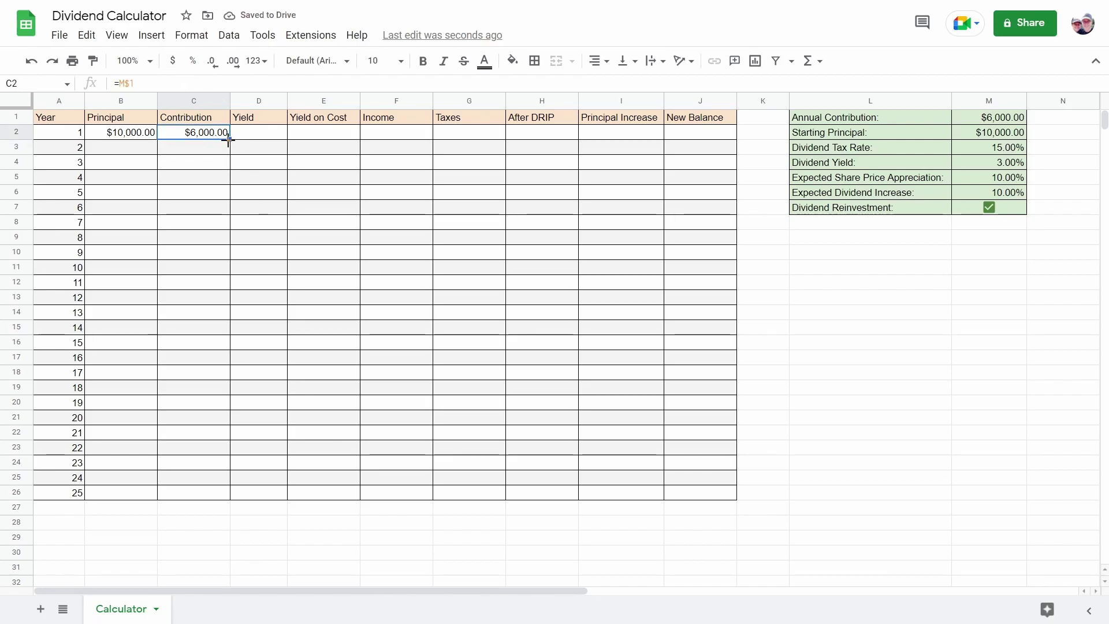
{"action": "left_click_drag", "start_coordinate": [229, 137], "coordinate": [209, 500]}
Enter =M$4 in D2 so the first-year Yield shows 3.00%.
{"action": "left_click", "coordinate": [264, 137]}
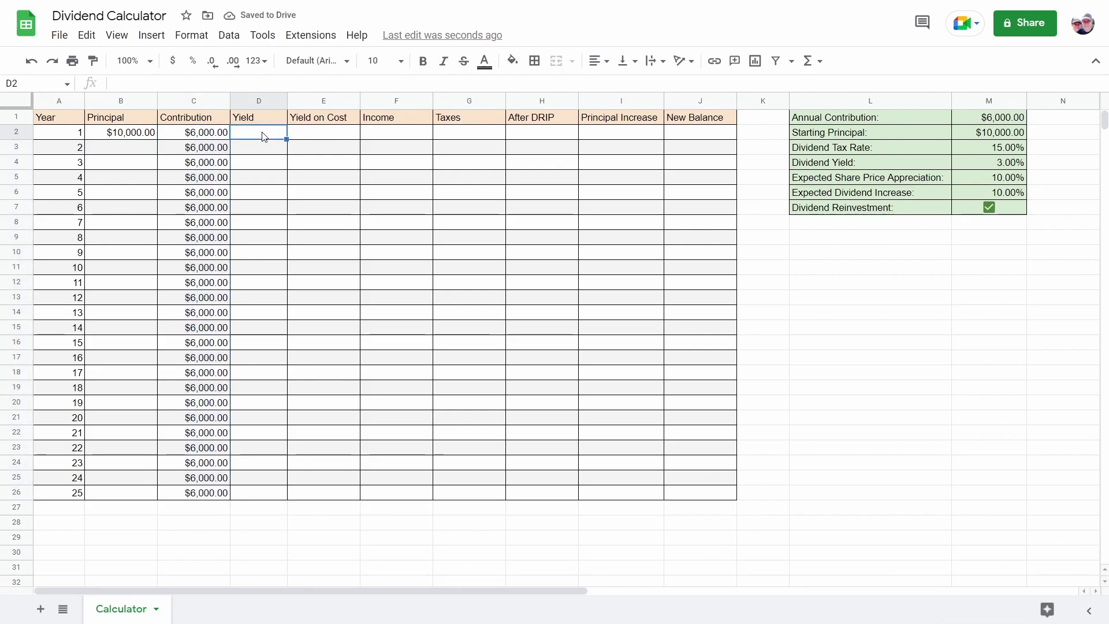
{"action": "left_click", "coordinate": [1005, 165]}
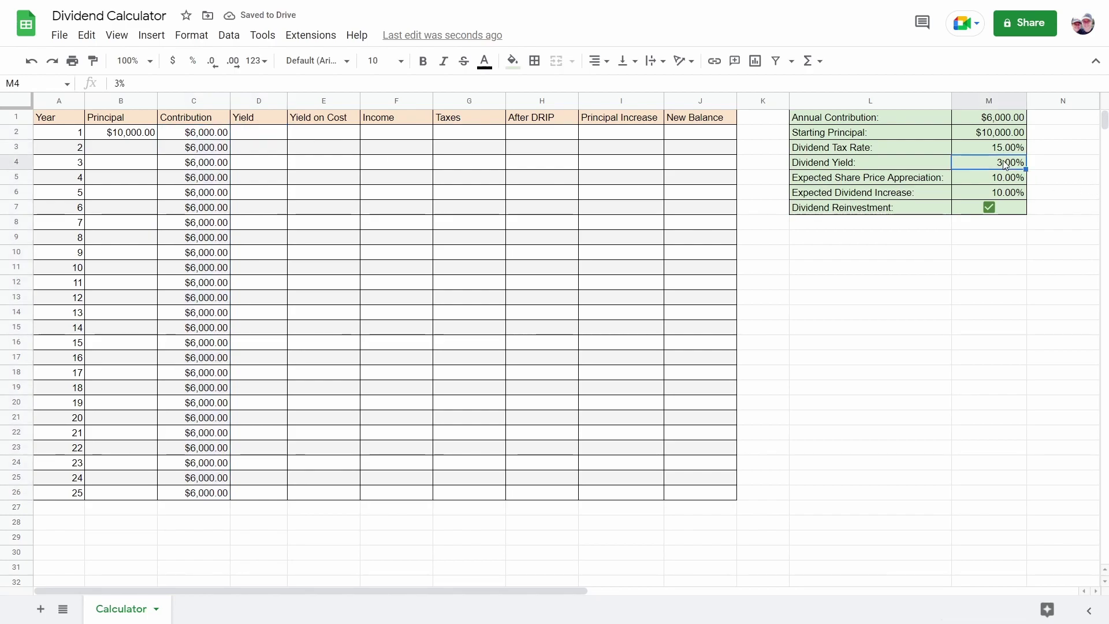
{"action": "left_click", "coordinate": [255, 134]}
{"action": "type", "text": "="}
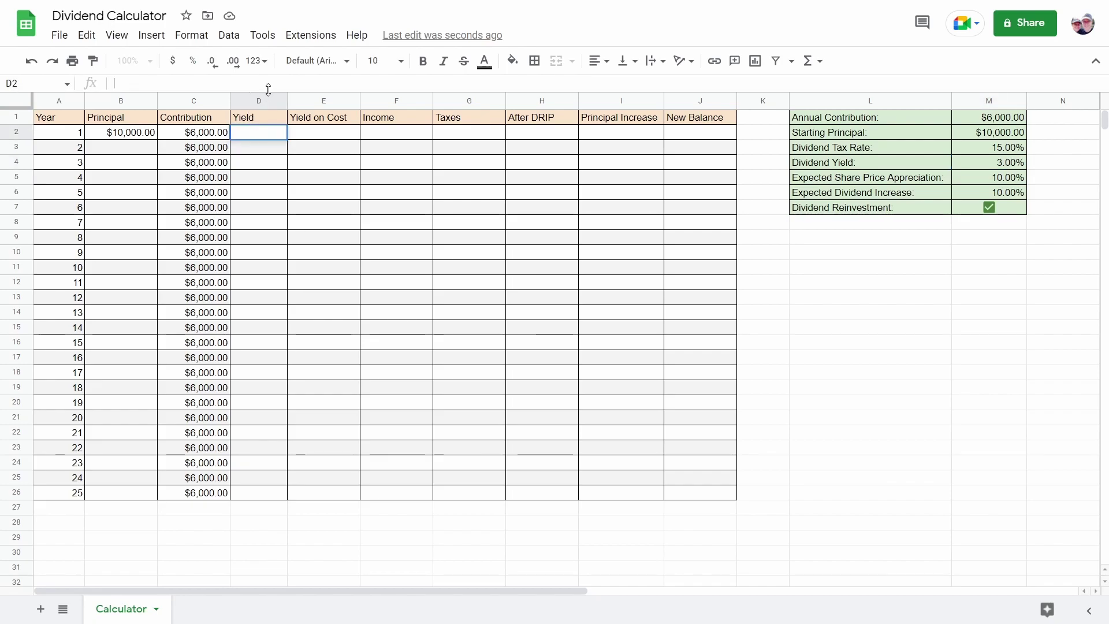
{"action": "type", "text": "M$4"}
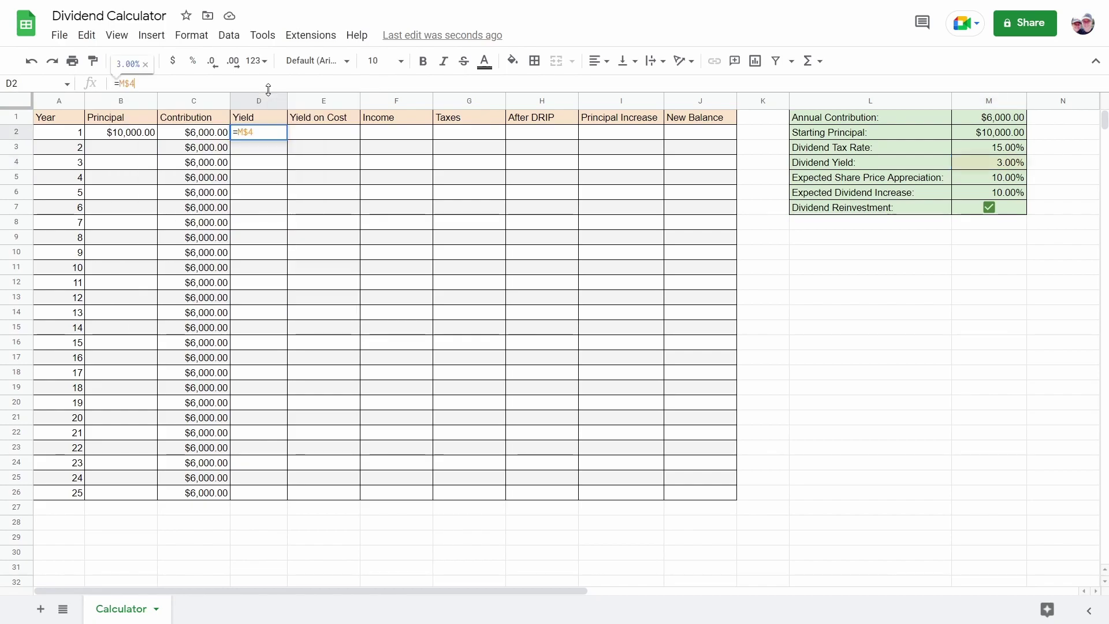
{"action": "key", "text": "Return"}
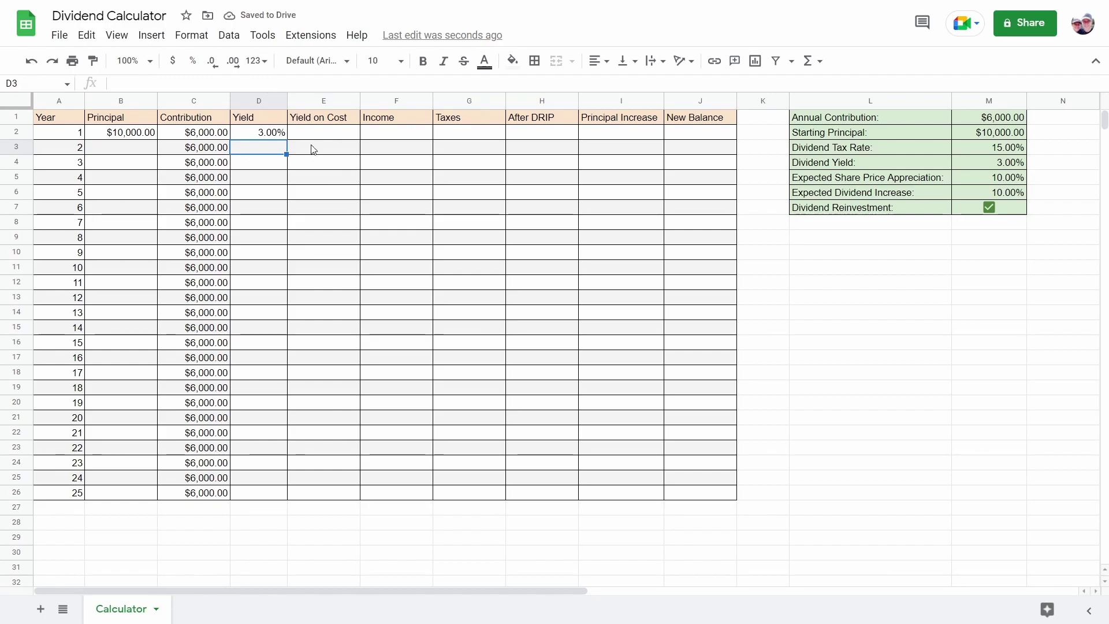
{"action": "key", "text": "Up"}
{"action": "key", "text": "Right"}
{"action": "key", "text": "Right"}
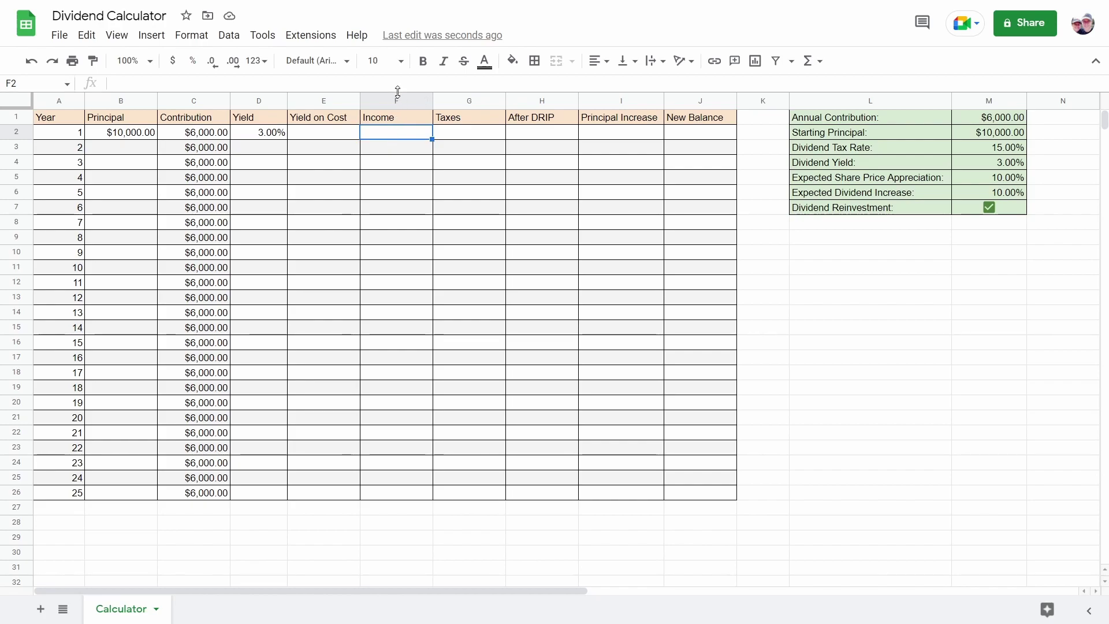
Enter =B2*D2 in F2 so the first-year Income shows $300.00.
{"action": "left_click", "coordinate": [410, 84]}
{"action": "type", "text": "="}
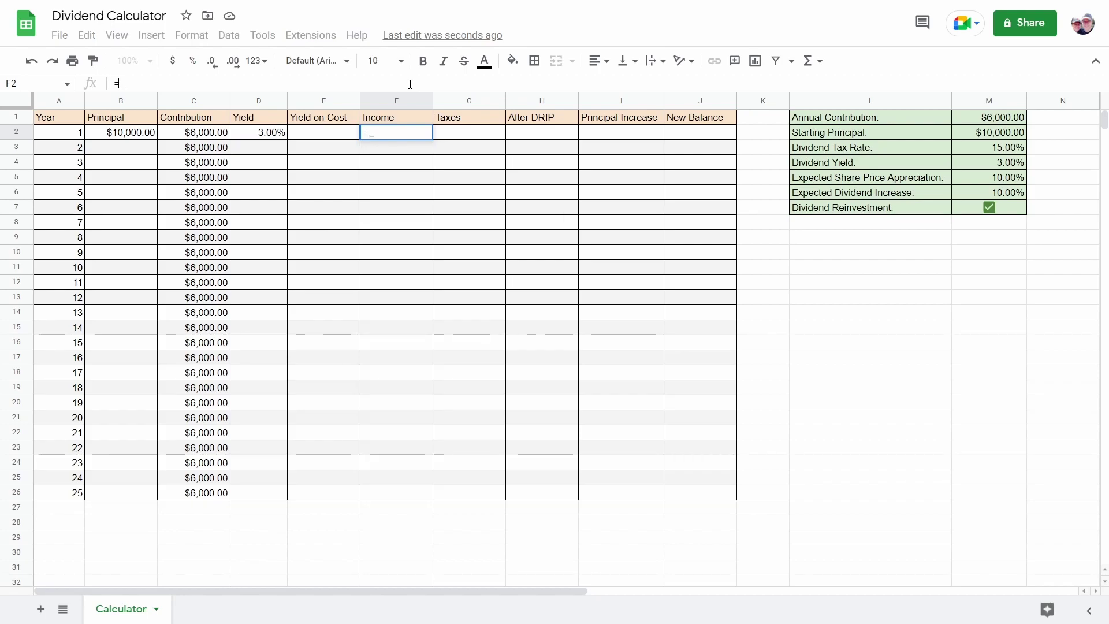
{"action": "type", "text": "B2"}
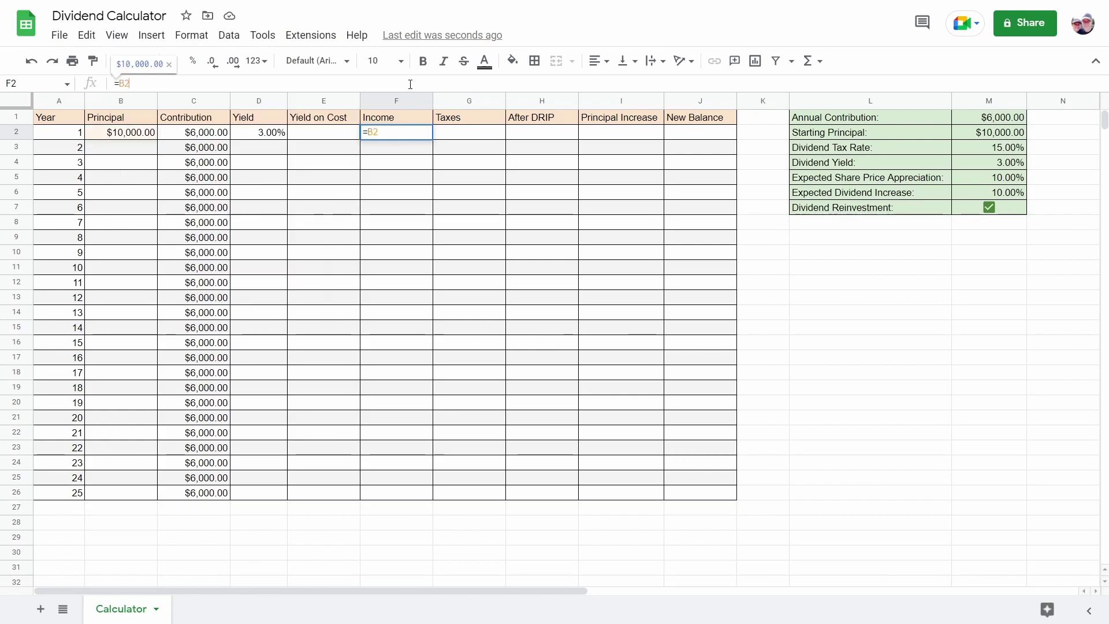
{"action": "type", "text": "*"}
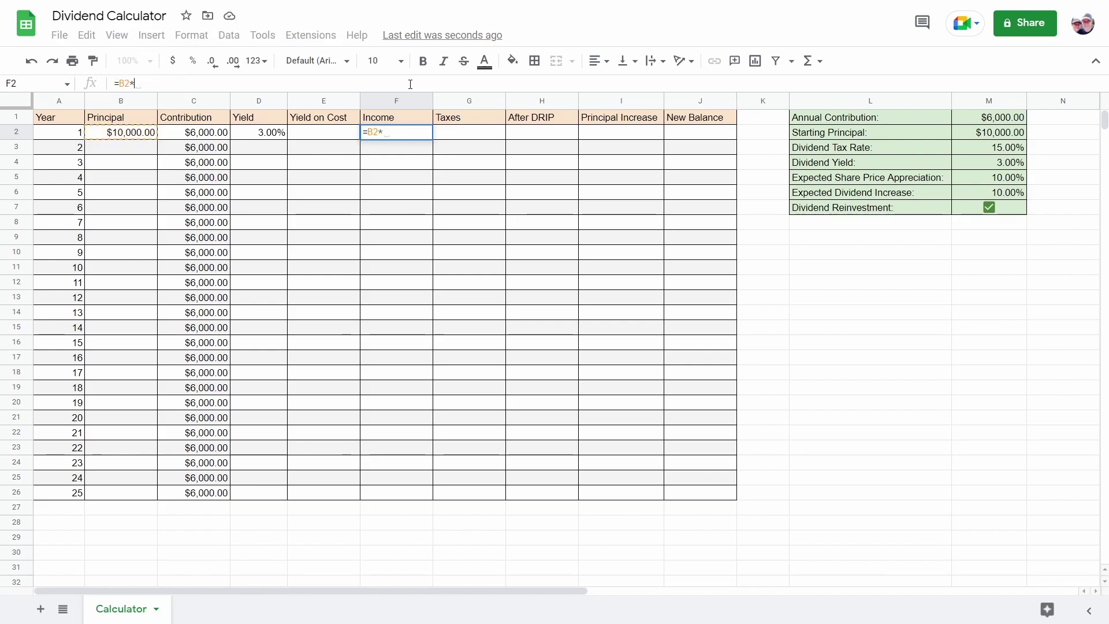
{"action": "type", "text": "D2"}
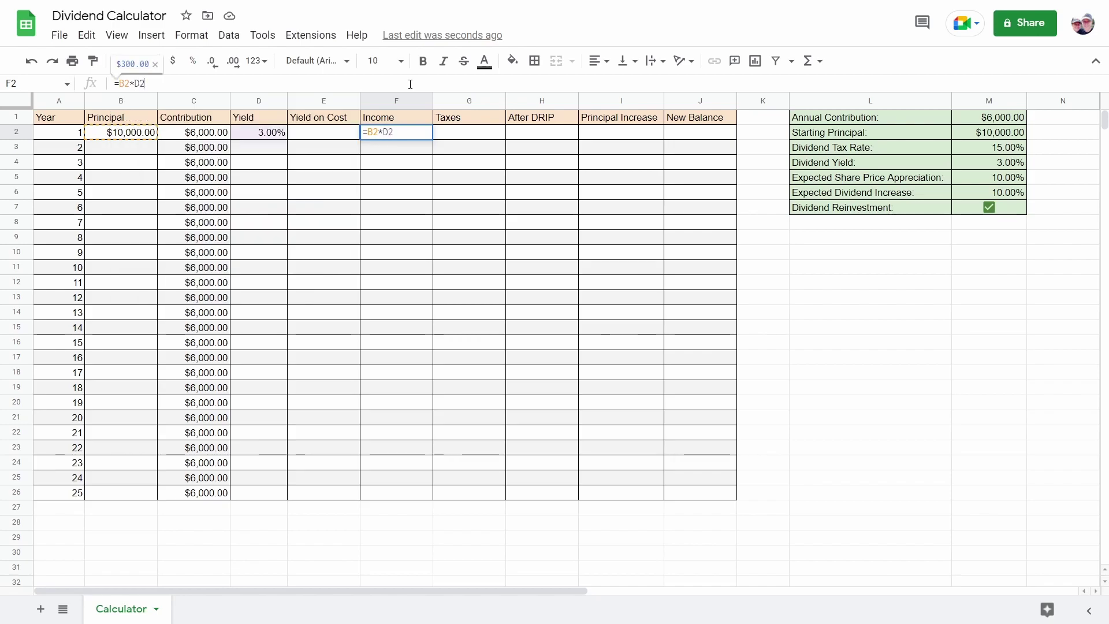
{"action": "key", "text": "Return"}
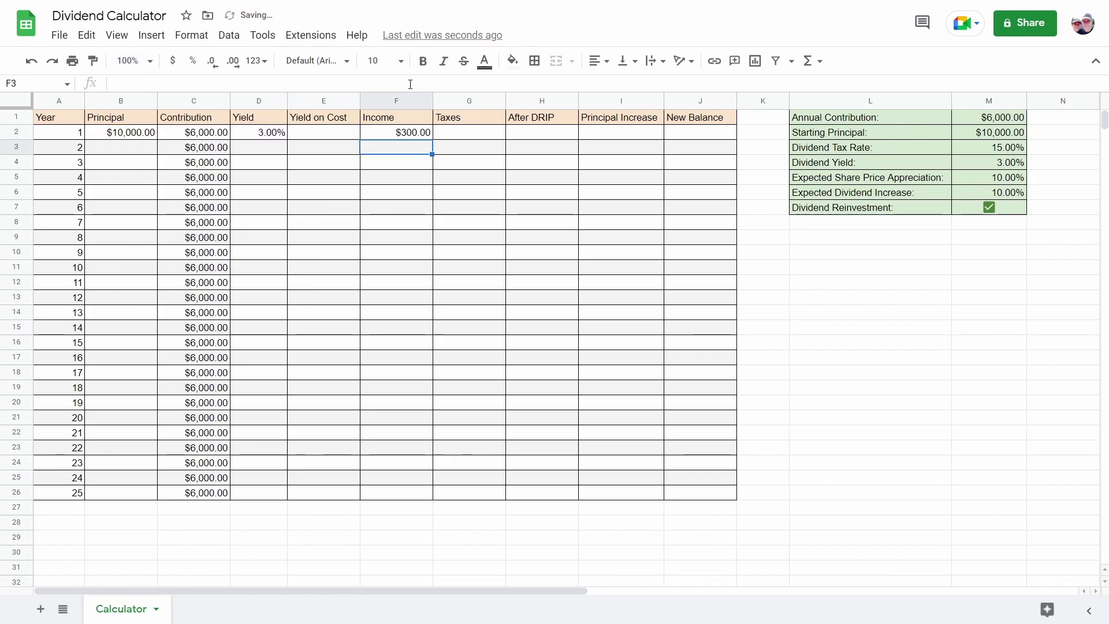
{"action": "left_click", "coordinate": [415, 134]}
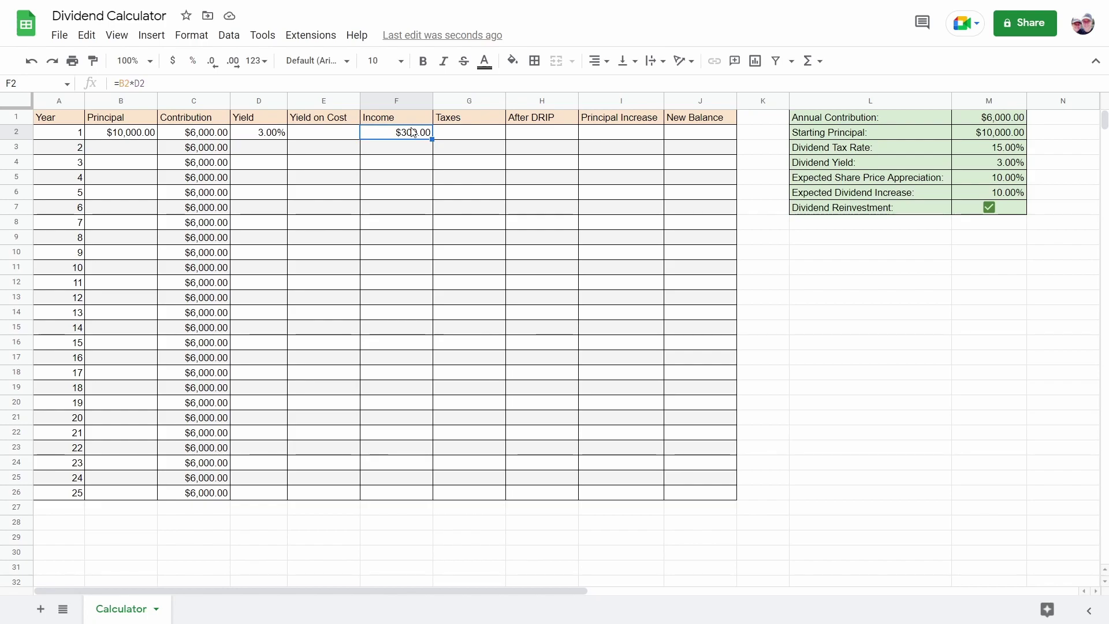
Enter =F2*M$3 in G2 to calculate first-year Taxes of $45.00.
{"action": "left_click", "coordinate": [483, 136]}
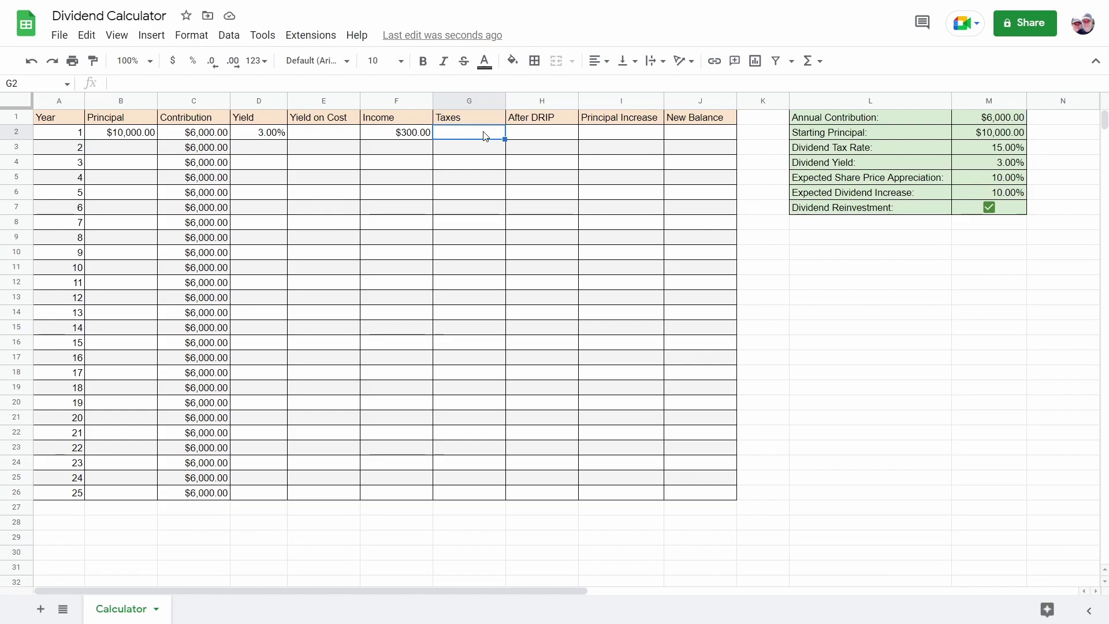
{"action": "left_click", "coordinate": [404, 85]}
{"action": "type", "text": "="}
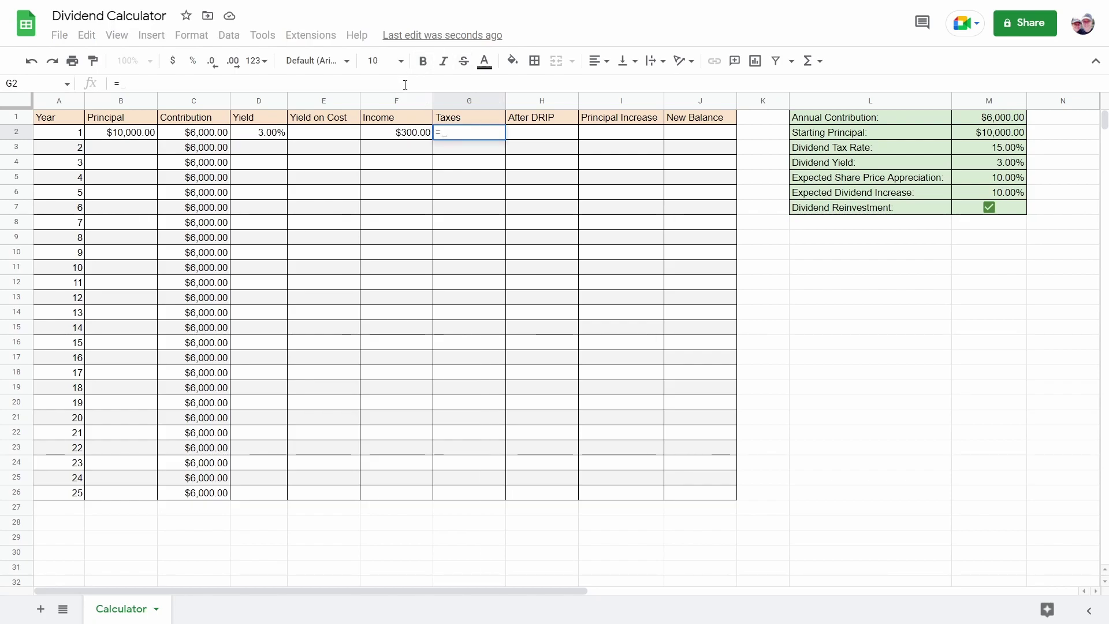
{"action": "type", "text": "F2"}
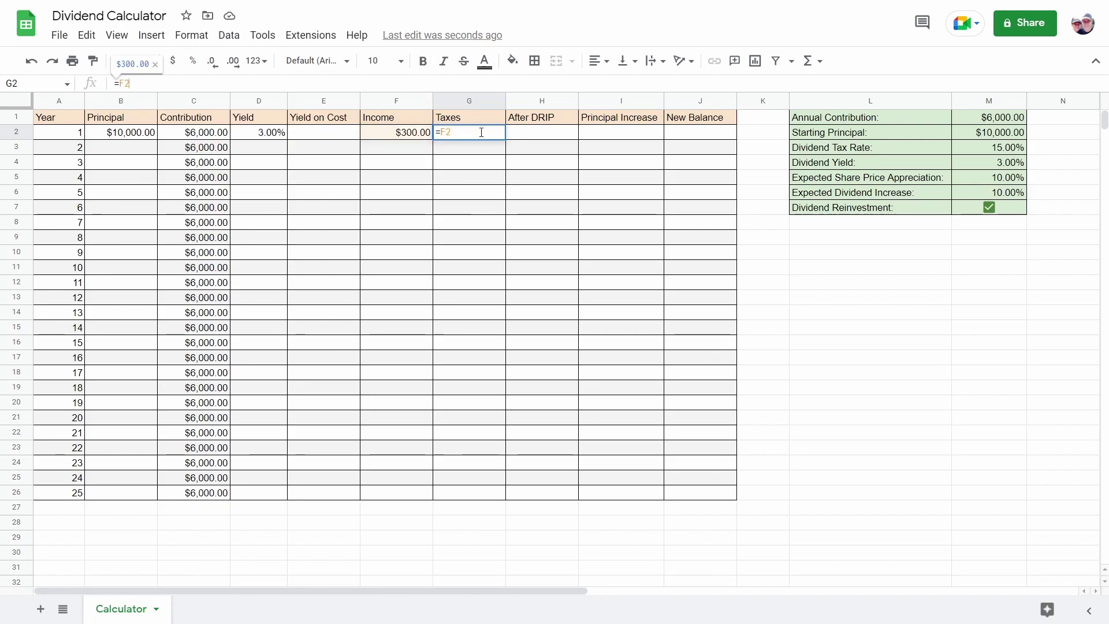
{"action": "type", "text": "*"}
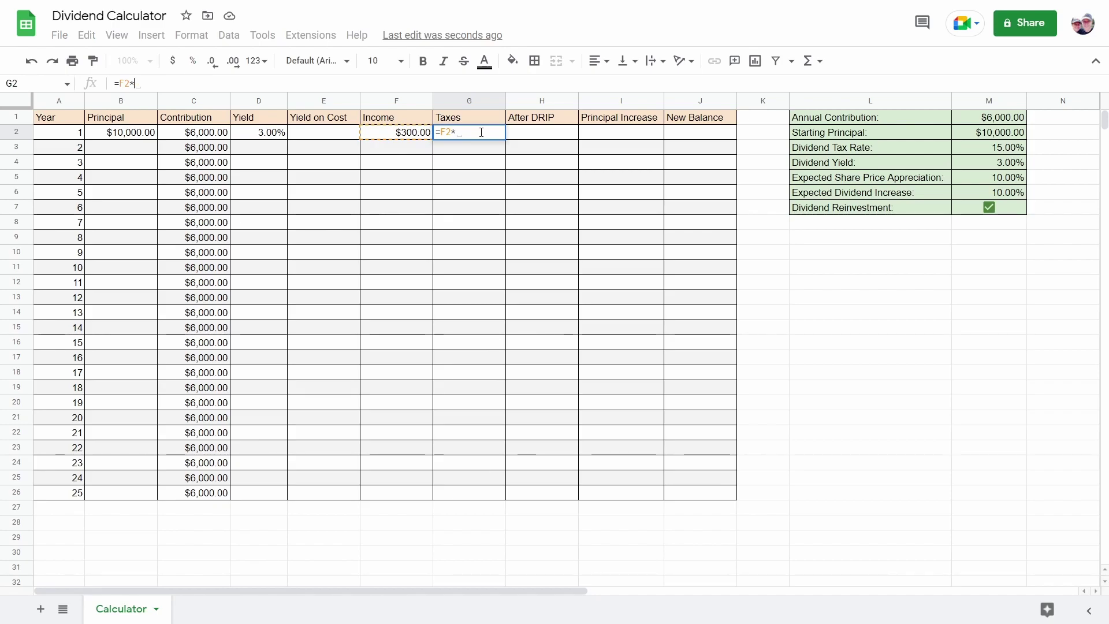
{"action": "left_click", "coordinate": [1010, 149]}
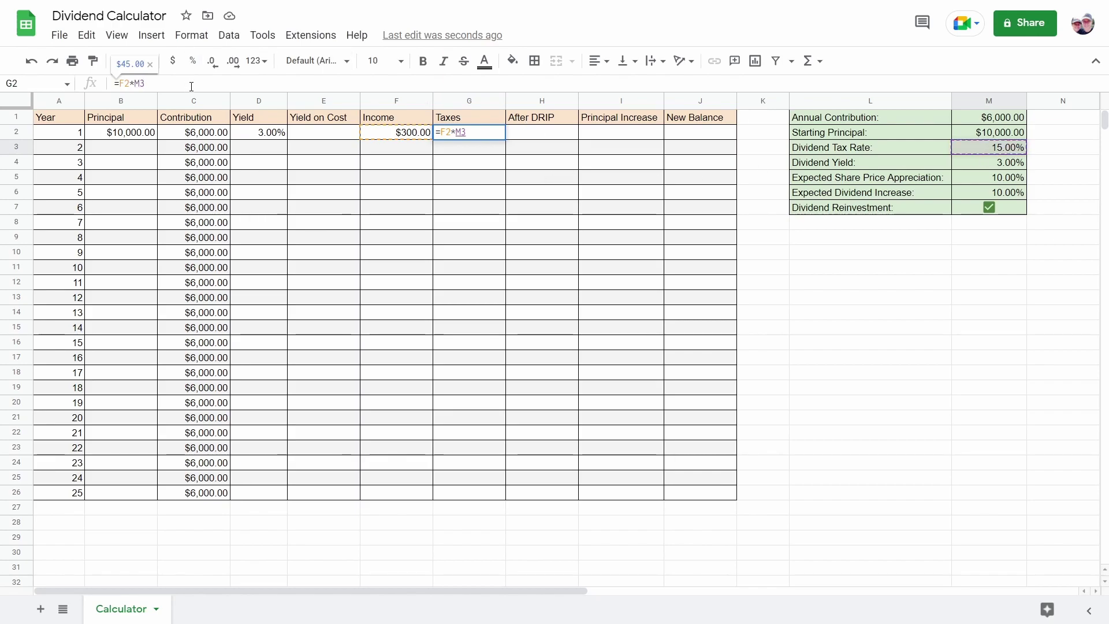
{"action": "key", "text": "BackSpace"}
{"action": "type", "text": "$"}
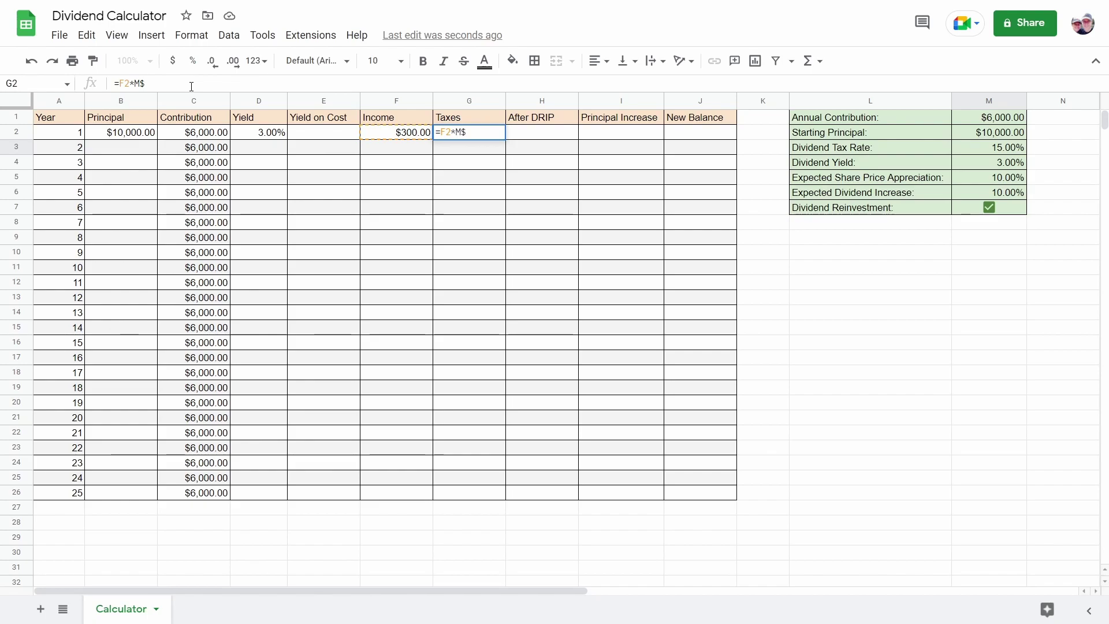
{"action": "type", "text": "3"}
{"action": "key", "text": "Return"}
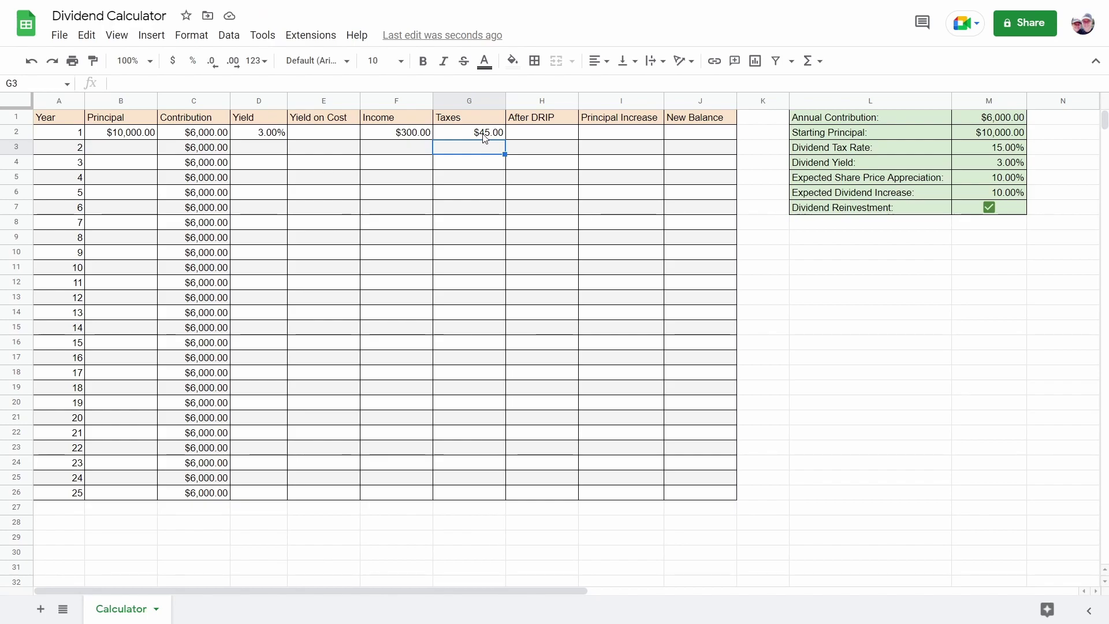
Test the Taxes formula by changing the dividend tax rate in M3 to 12%, then 0%.
{"action": "left_click", "coordinate": [1005, 149]}
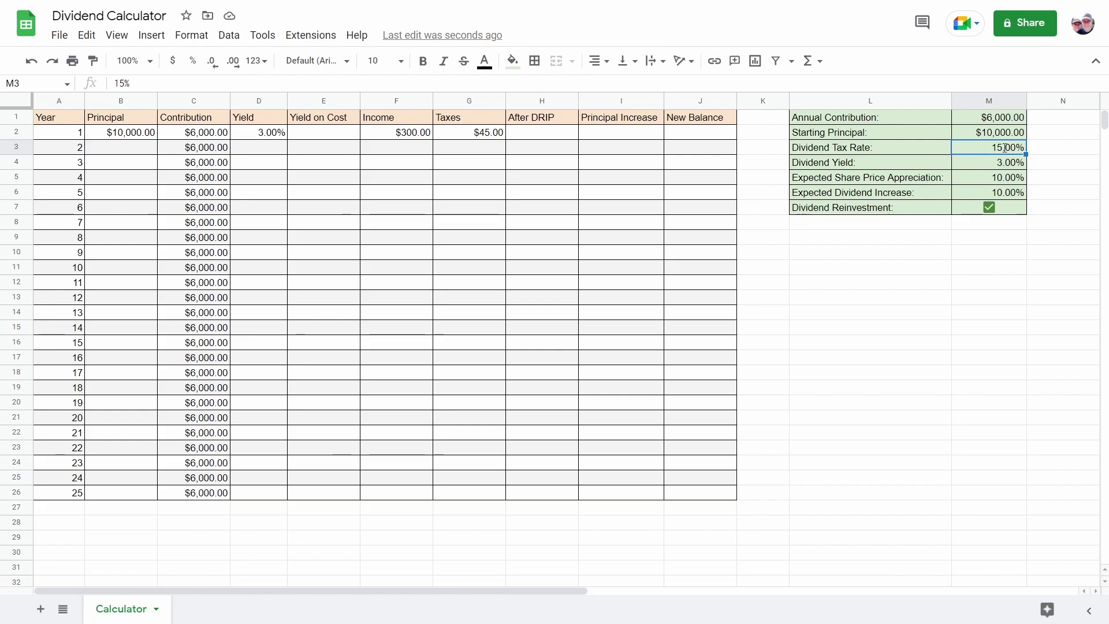
{"action": "double_click", "coordinate": [1005, 149]}
{"action": "key", "text": "BackSpace"}
{"action": "type", "text": "2"}
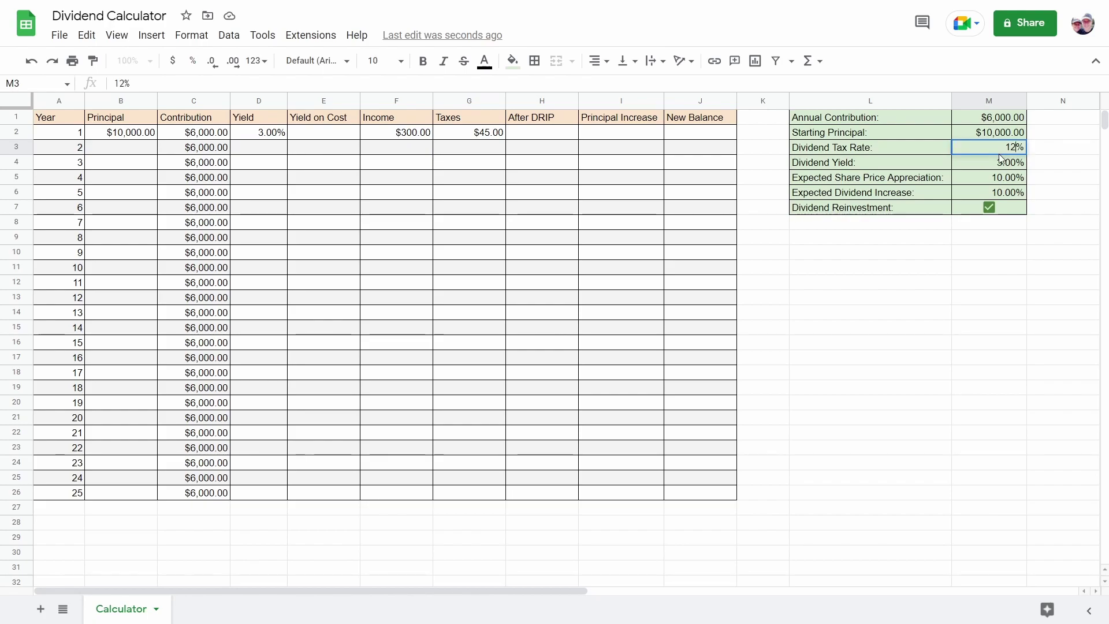
{"action": "key", "text": "Return"}
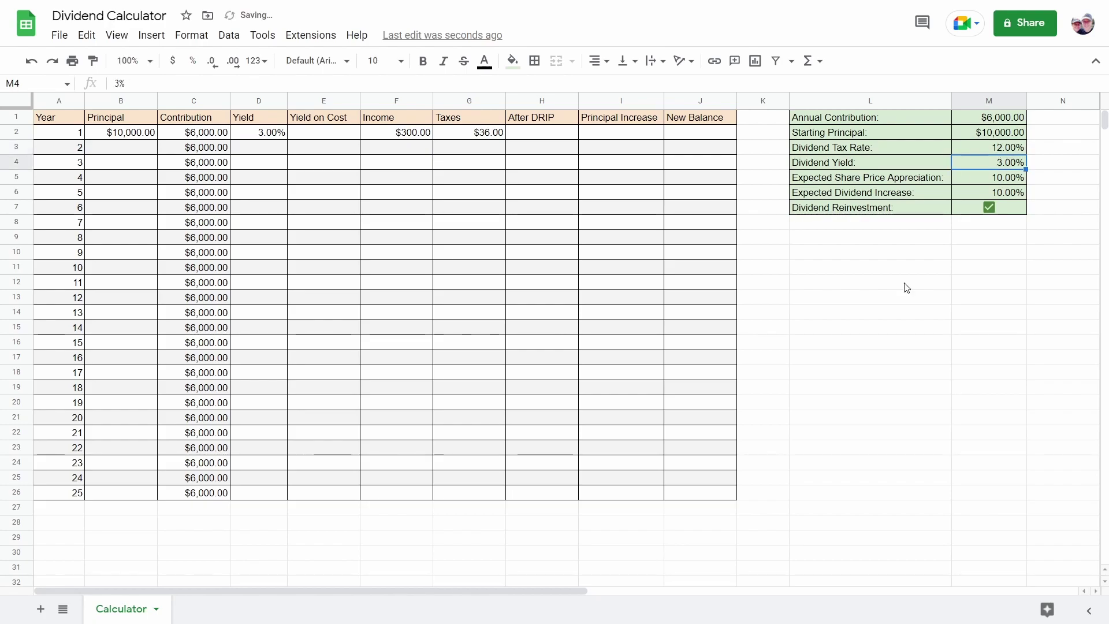
{"action": "left_click", "coordinate": [1003, 147]}
{"action": "type", "text": "0"}
{"action": "key", "text": "Return"}
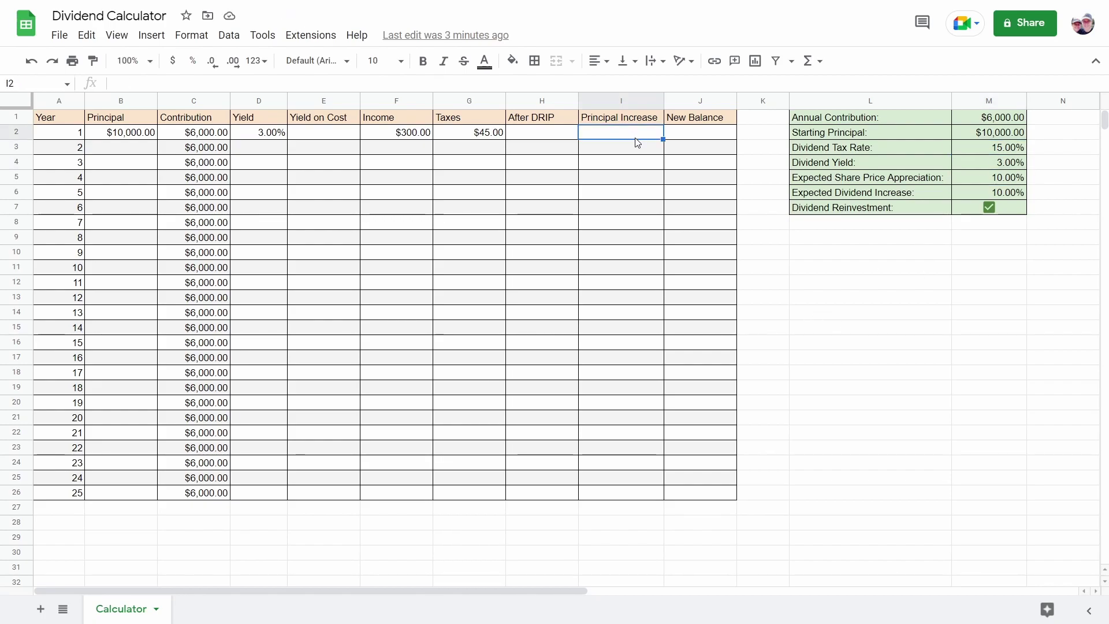
Enter =B2*M$5 in I2, giving a $1,000.00 first-year Principal Increase.
{"action": "left_click", "coordinate": [565, 84]}
{"action": "type", "text": "="}
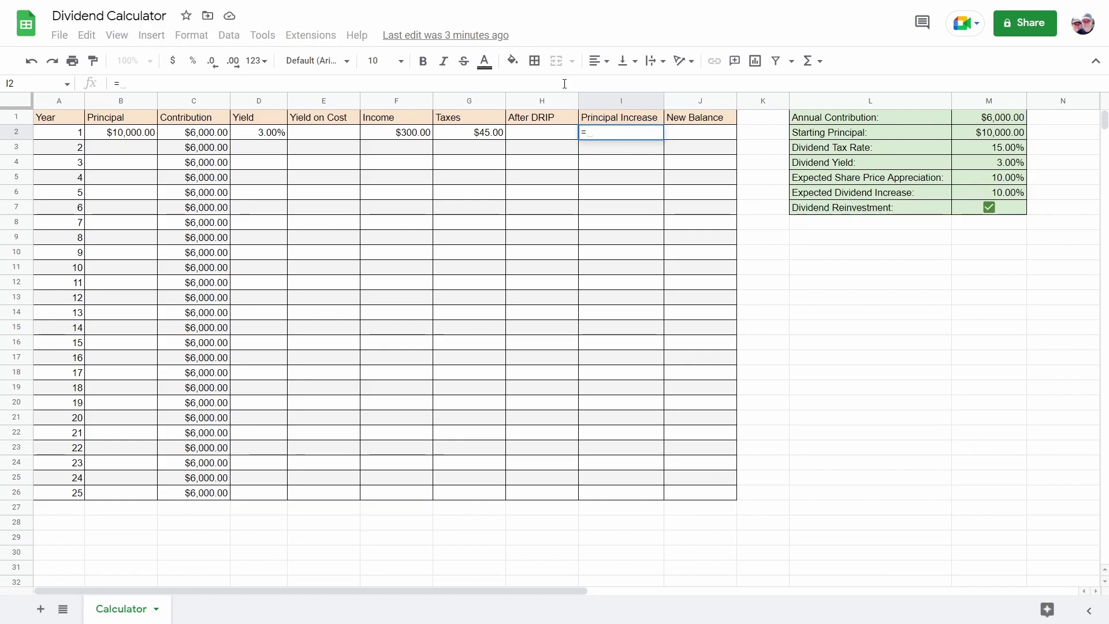
{"action": "type", "text": "B2"}
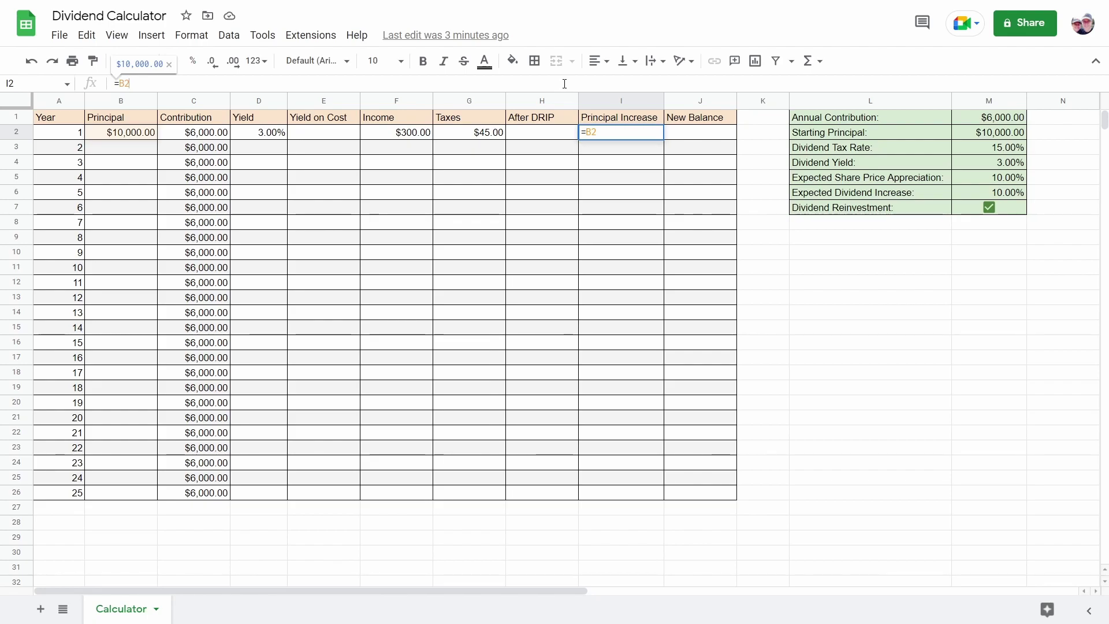
{"action": "type", "text": "*M"}
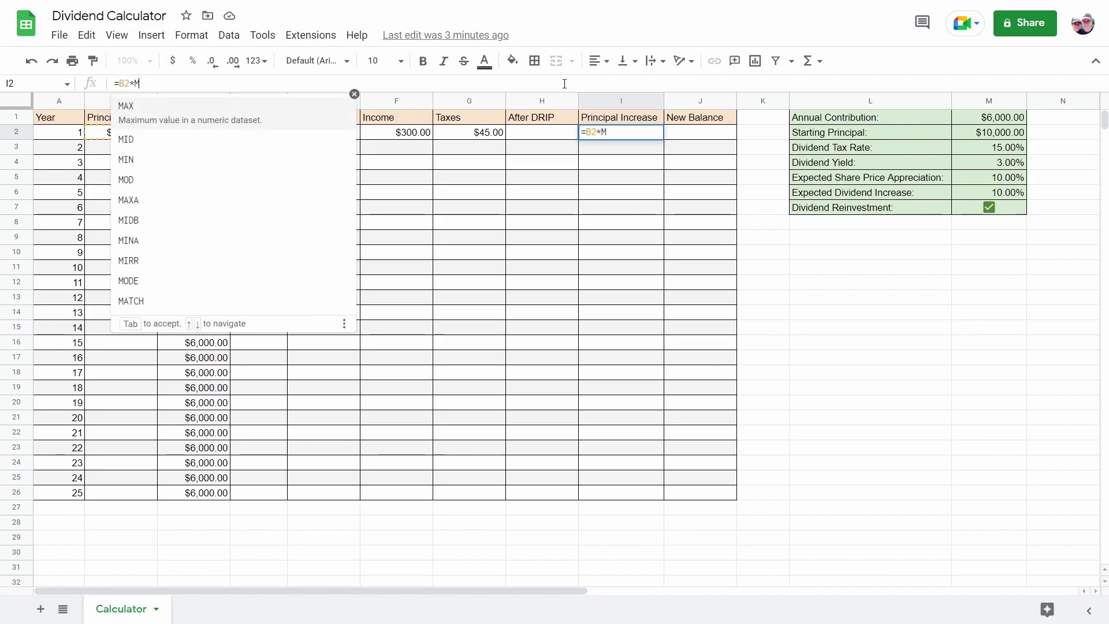
{"action": "type", "text": "$"}
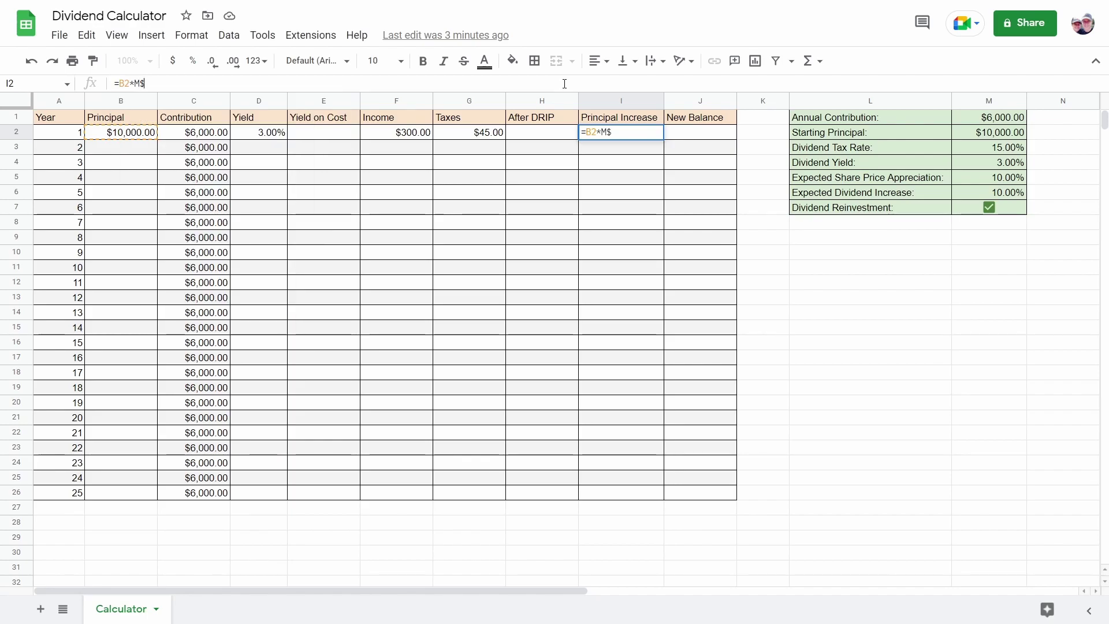
{"action": "type", "text": "5"}
{"action": "key", "text": "Return"}
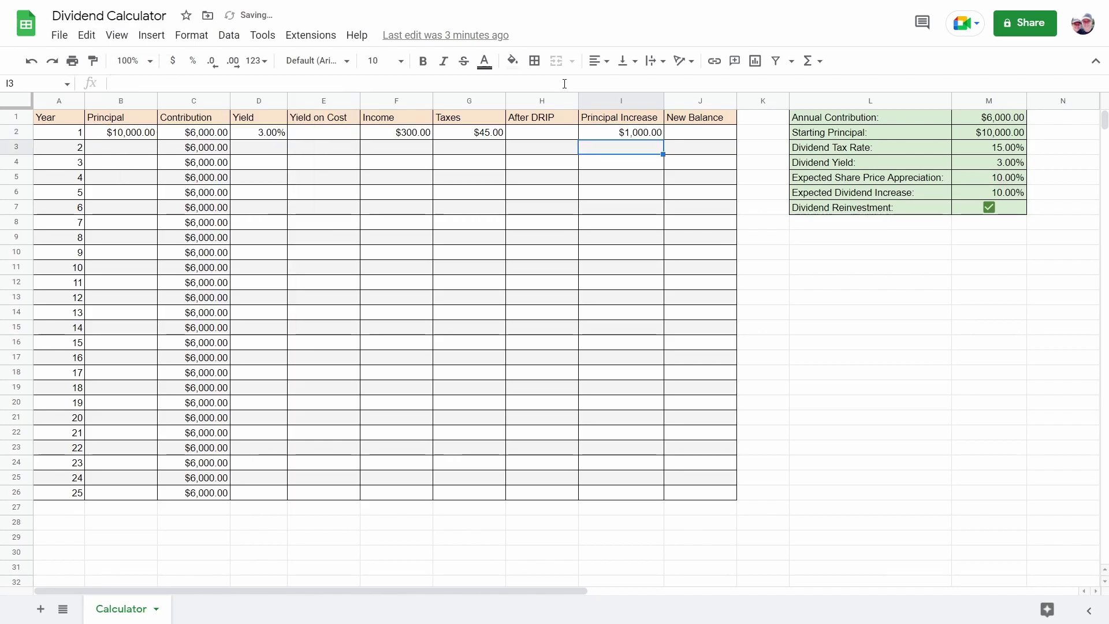
{"action": "left_click", "coordinate": [636, 135]}
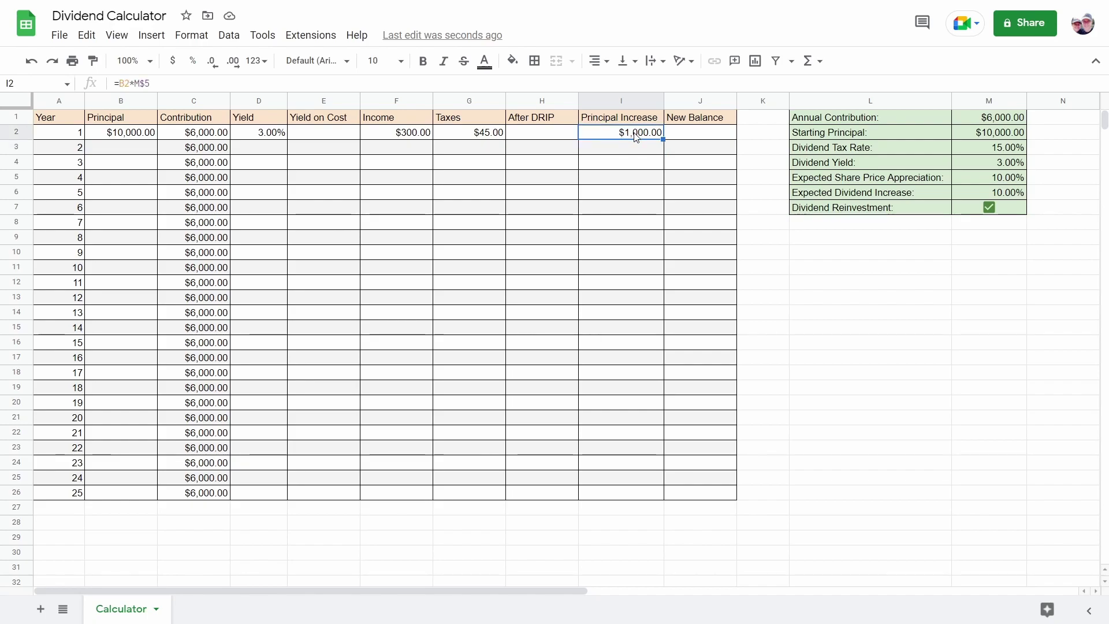
Change the Expected Dividend Increase in M6 to 0.00%.
{"action": "left_click", "coordinate": [867, 297]}
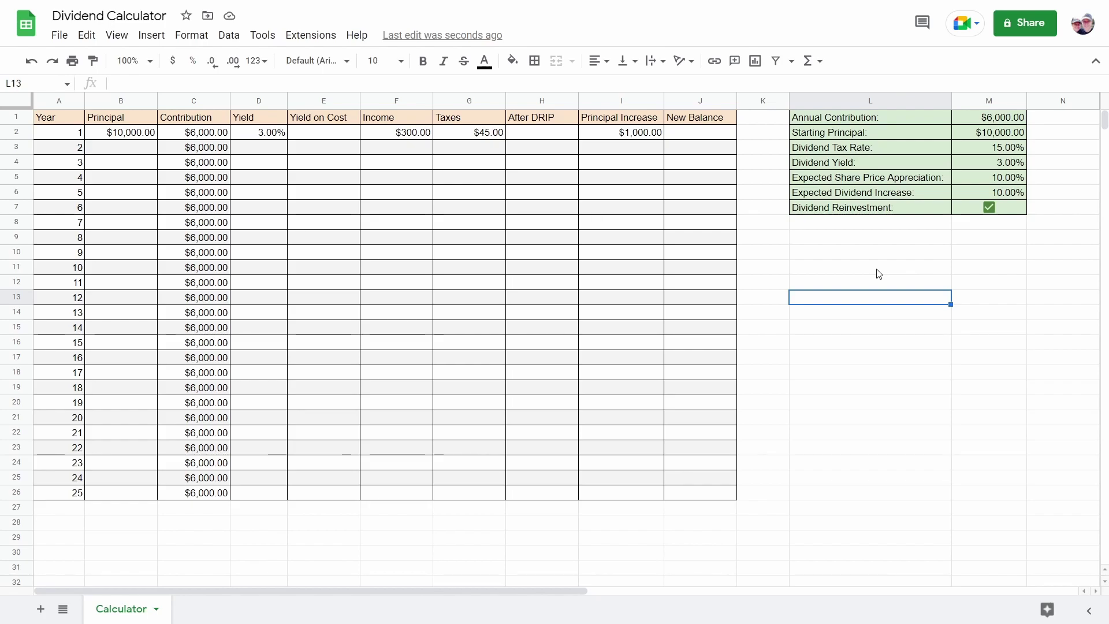
{"action": "left_click", "coordinate": [989, 193]}
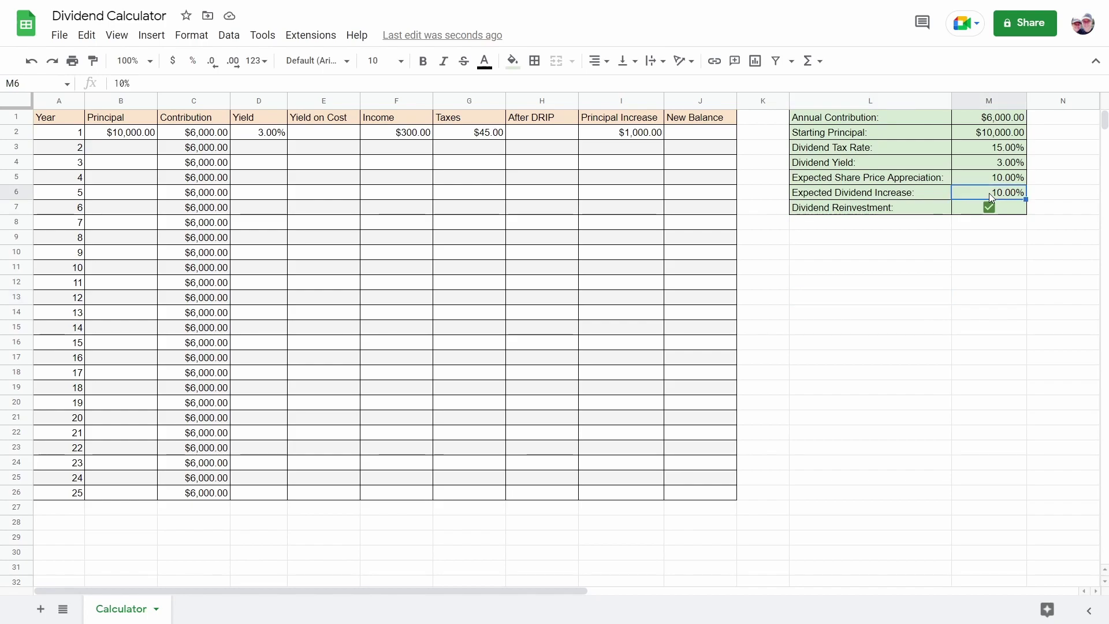
{"action": "type", "text": "0"}
{"action": "left_click", "coordinate": [974, 287]}
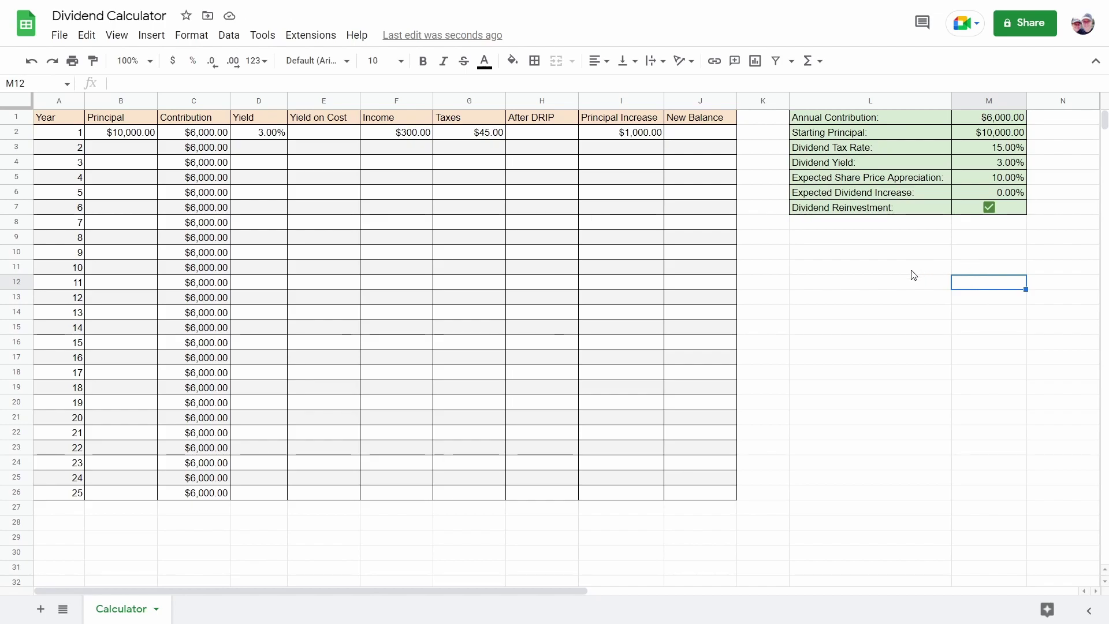
{"action": "left_click", "coordinate": [272, 148]}
{"action": "left_click", "coordinate": [209, 84]}
Enter =D2*(M$6-M$5+1) in D3, format D2:D26 as percent, and fill it down to D26.
{"action": "type", "text": "=D2*(M$6-M$5+1)"}
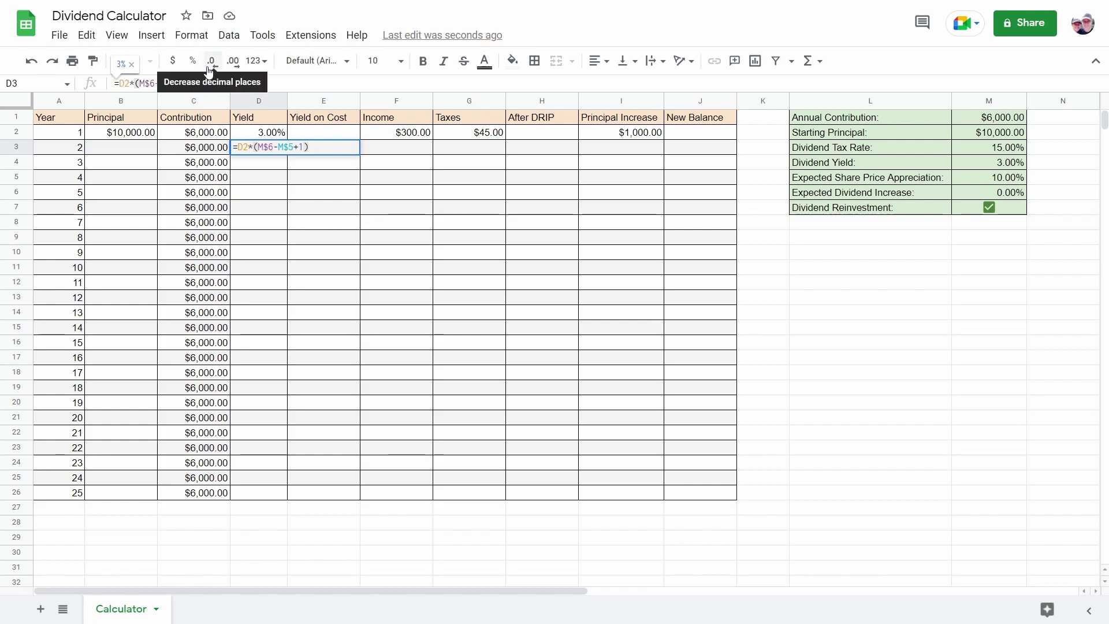
{"action": "key", "text": "Return"}
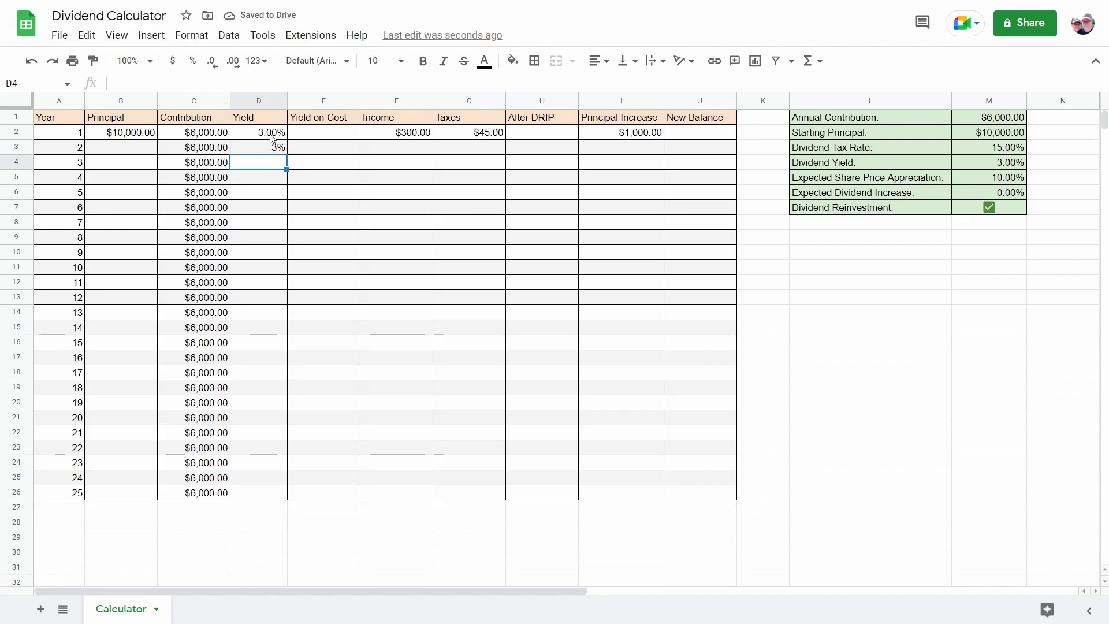
{"action": "left_click_drag", "start_coordinate": [270, 134], "coordinate": [276, 492]}
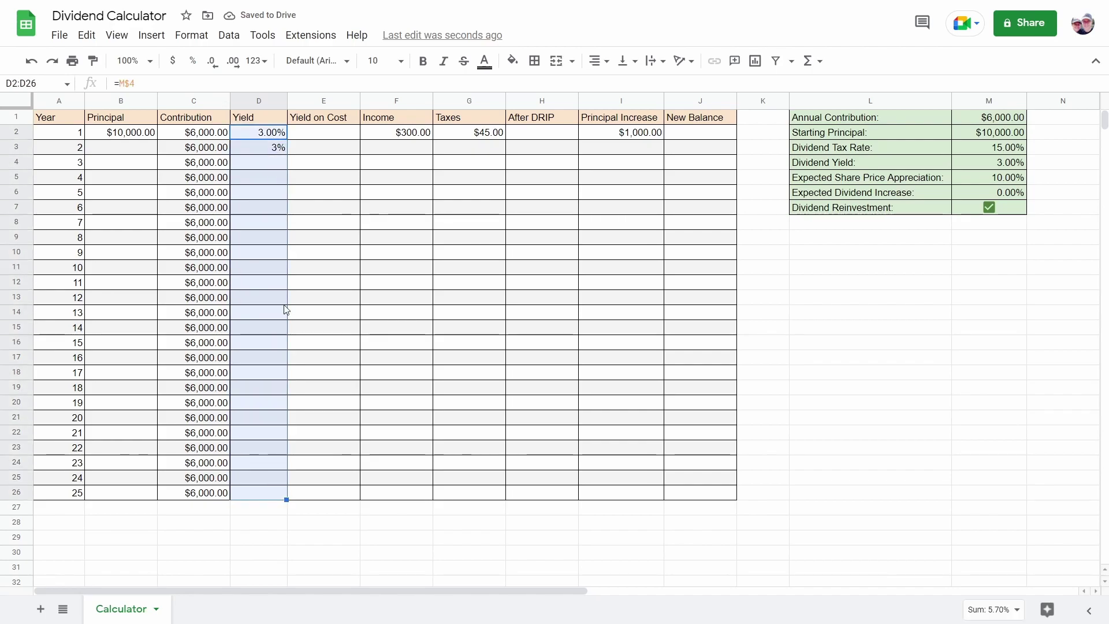
{"action": "left_click", "coordinate": [194, 61]}
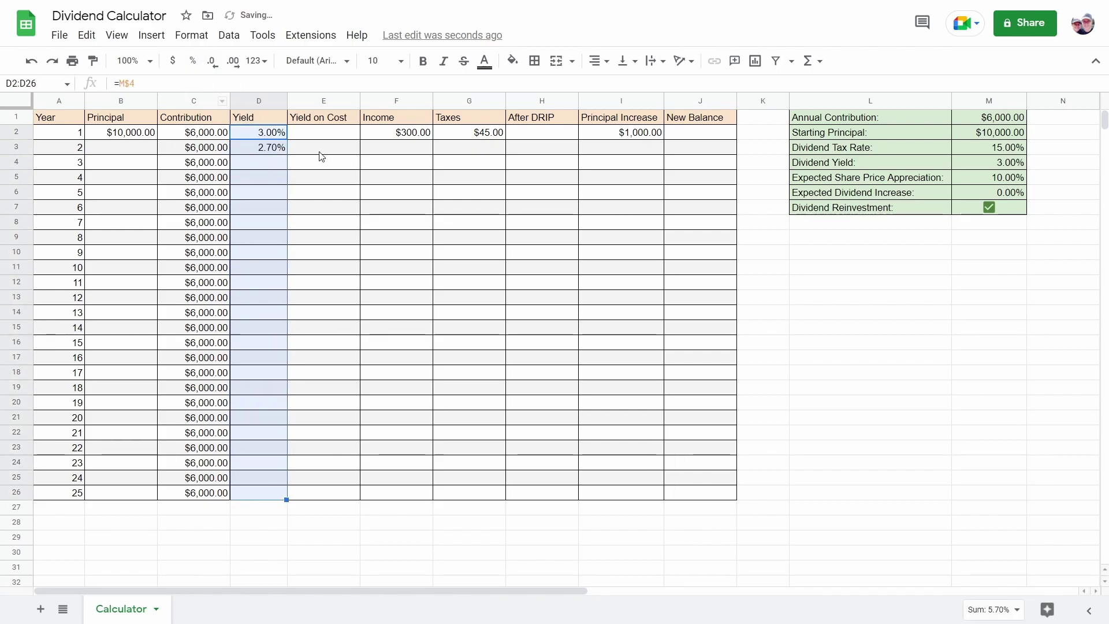
{"action": "left_click", "coordinate": [280, 149]}
{"action": "left_click_drag", "start_coordinate": [287, 156], "coordinate": [279, 493]}
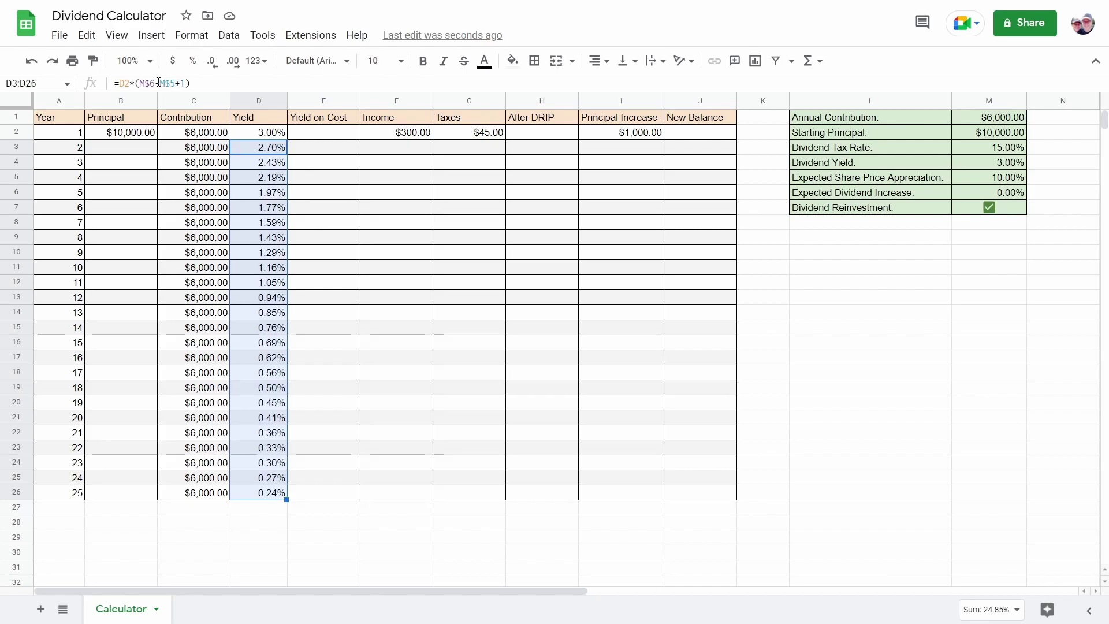
{"action": "left_click", "coordinate": [167, 84]}
{"action": "mouse_move", "coordinate": [164, 83]}
{"action": "left_mouse_down"}
{"action": "mouse_move", "coordinate": [175, 84]}
{"action": "mouse_move", "coordinate": [159, 84]}
{"action": "left_mouse_up"}
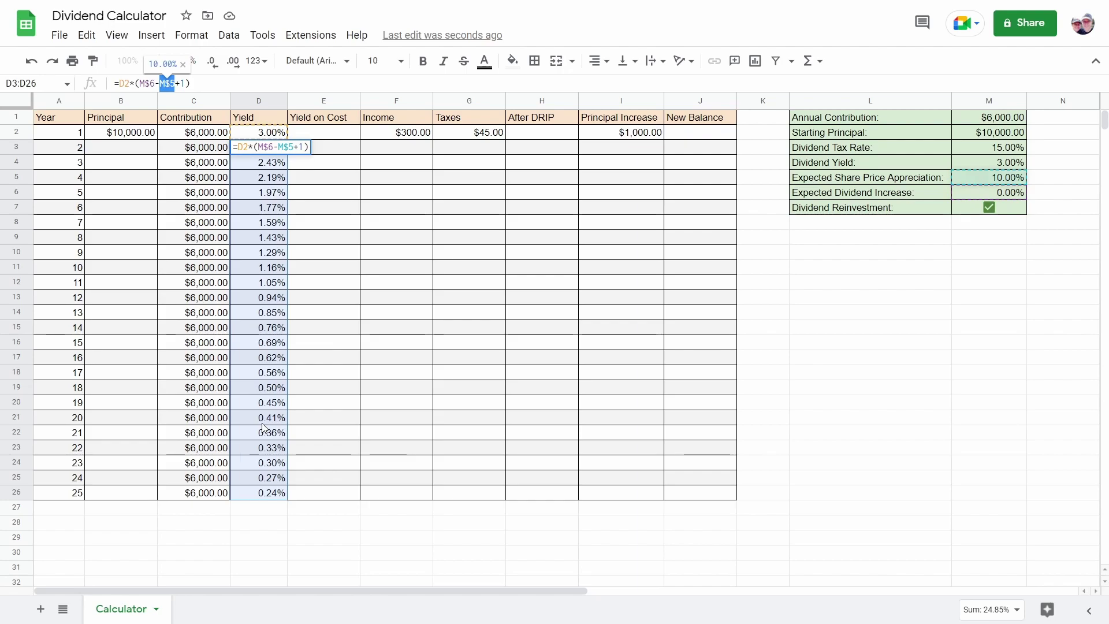
{"action": "left_click", "coordinate": [821, 307]}
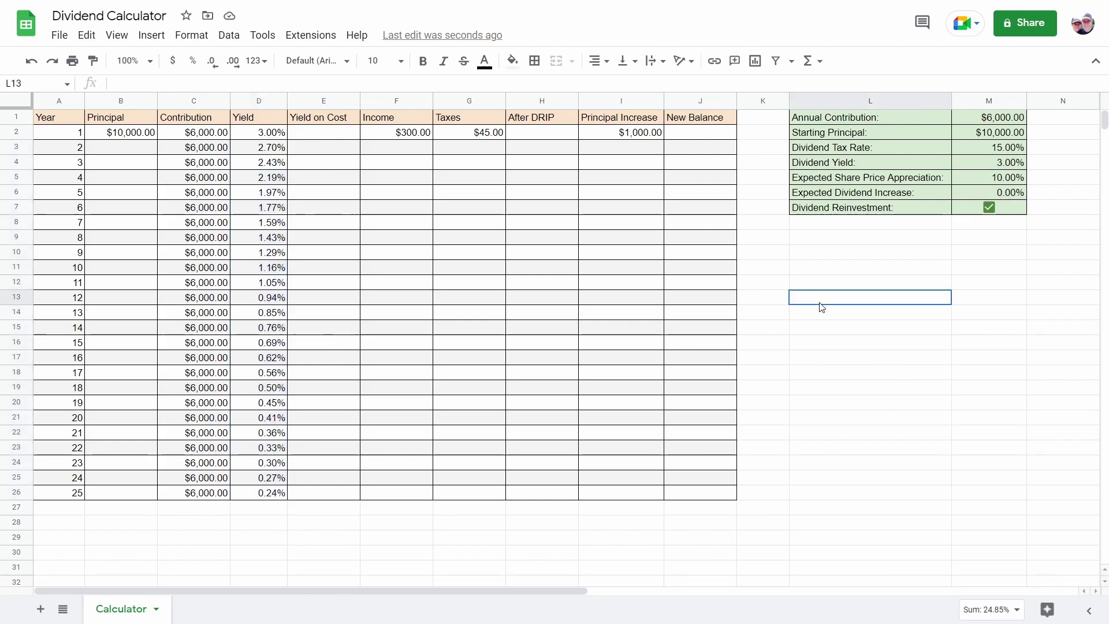
Change the Expected Dividend Increase in M6 to 10% so every Yield holds at 3.00%.
{"action": "left_click", "coordinate": [1004, 195]}
{"action": "type", "text": "10"}
{"action": "key", "text": "Return"}
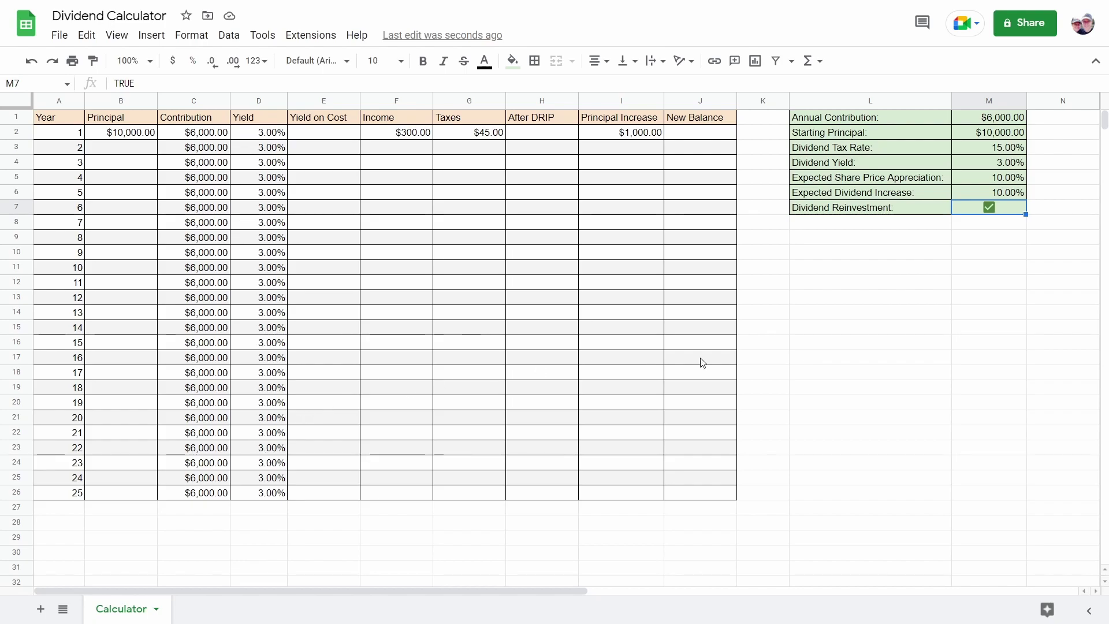
{"action": "left_click", "coordinate": [998, 182]}
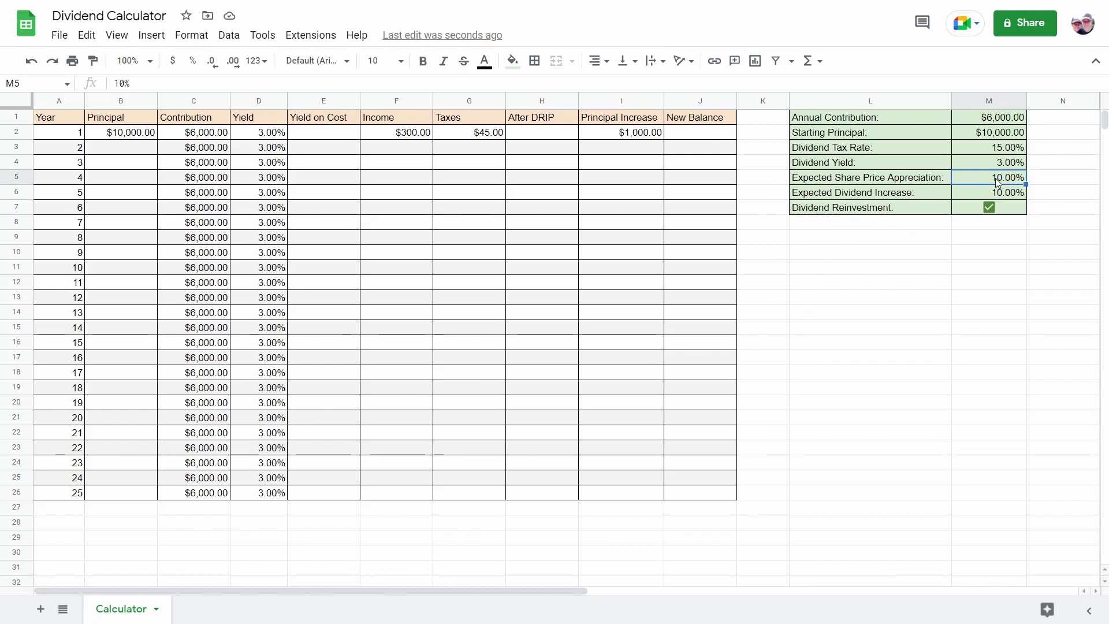
{"action": "left_click", "coordinate": [1003, 199]}
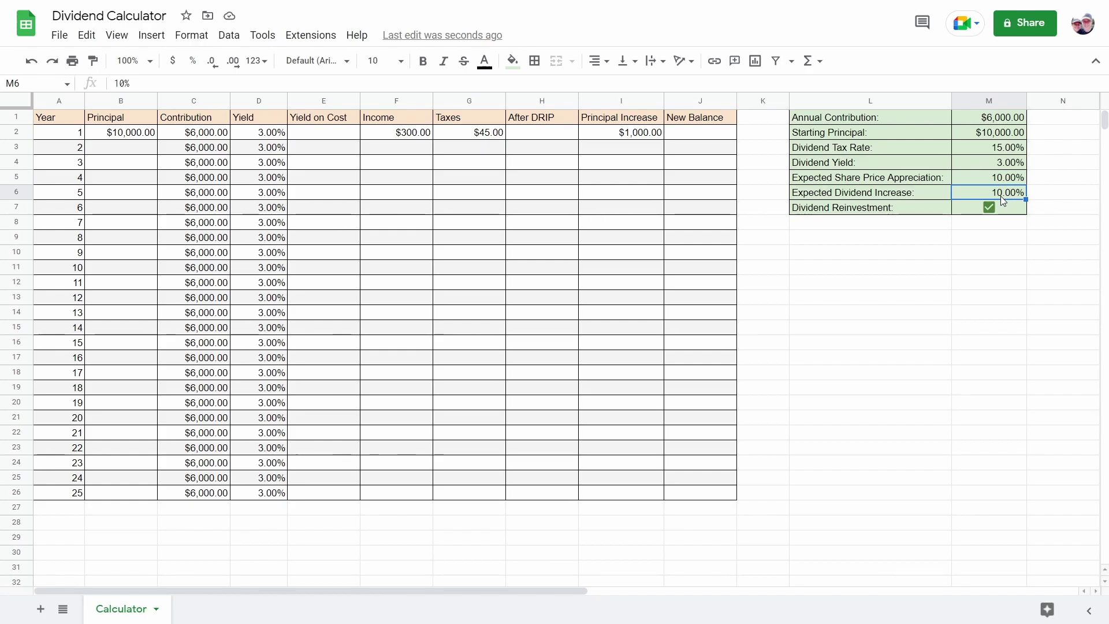
Enter =(1+$M$6)^(A2-1)*D2 in E2 and format it as percent, showing 3.00%.
{"action": "left_click", "coordinate": [323, 132]}
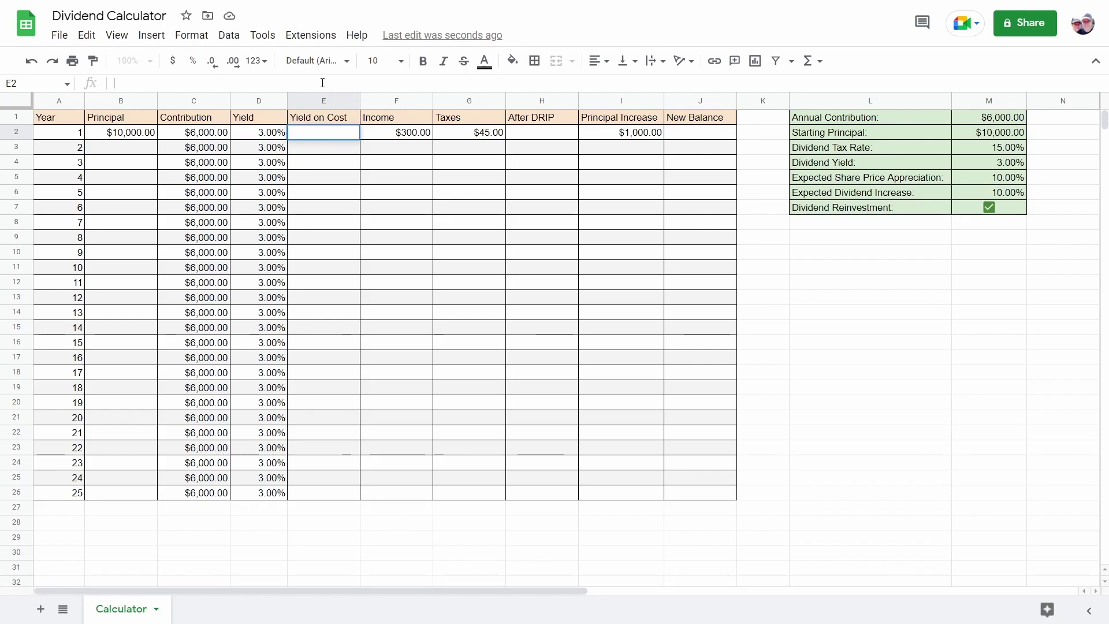
{"action": "type", "text": "=(1+$M$6)^(A2-1)*D2"}
{"action": "key", "text": "Return"}
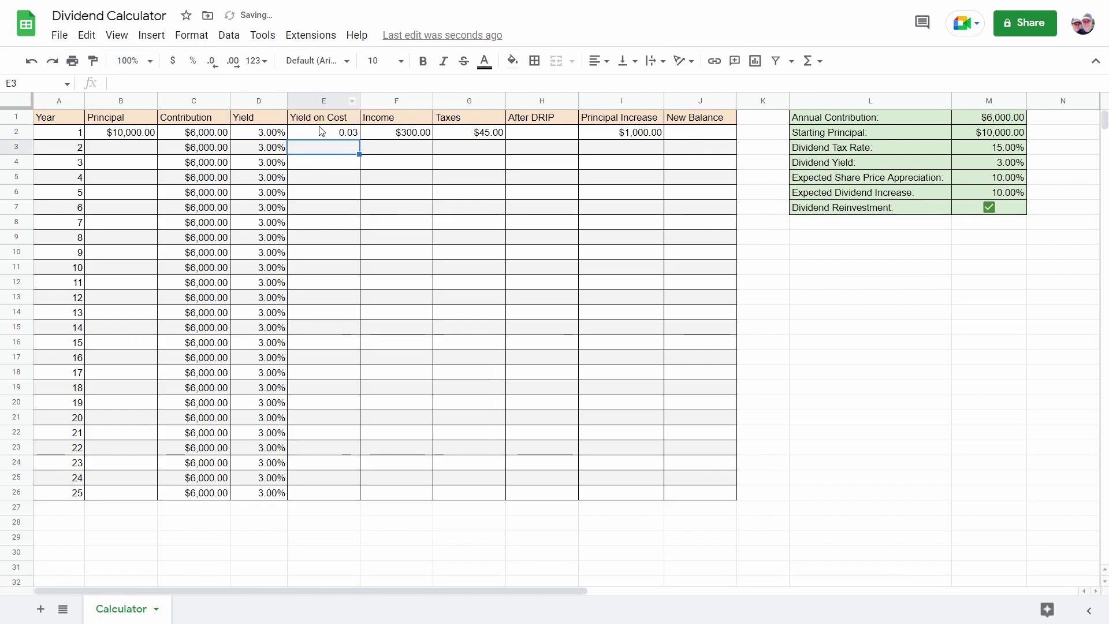
{"action": "left_click", "coordinate": [341, 135]}
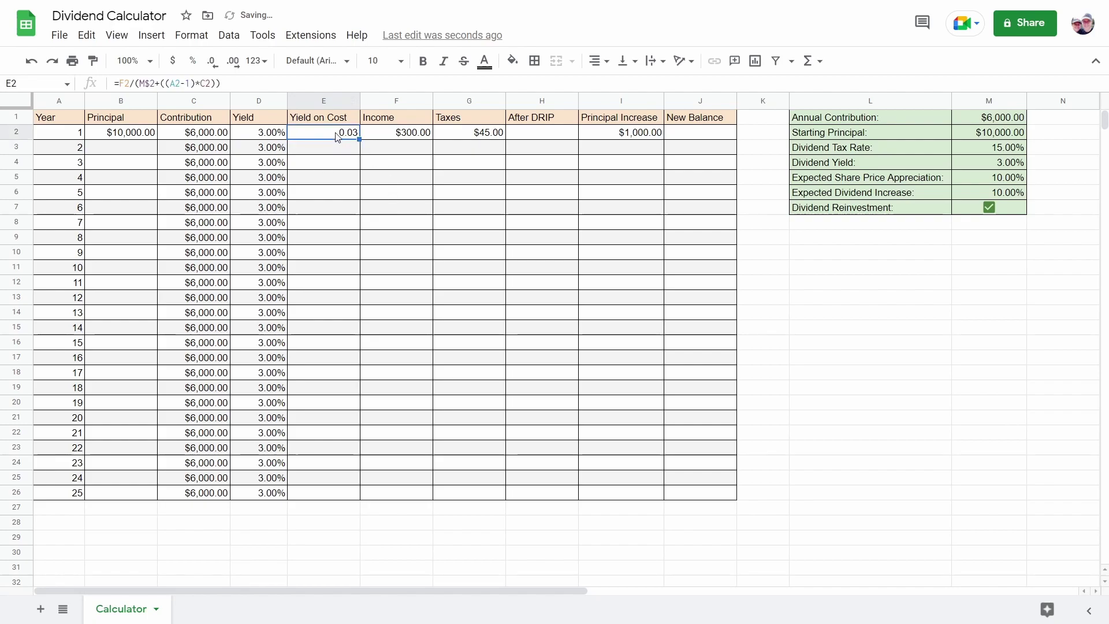
{"action": "left_click", "coordinate": [194, 62]}
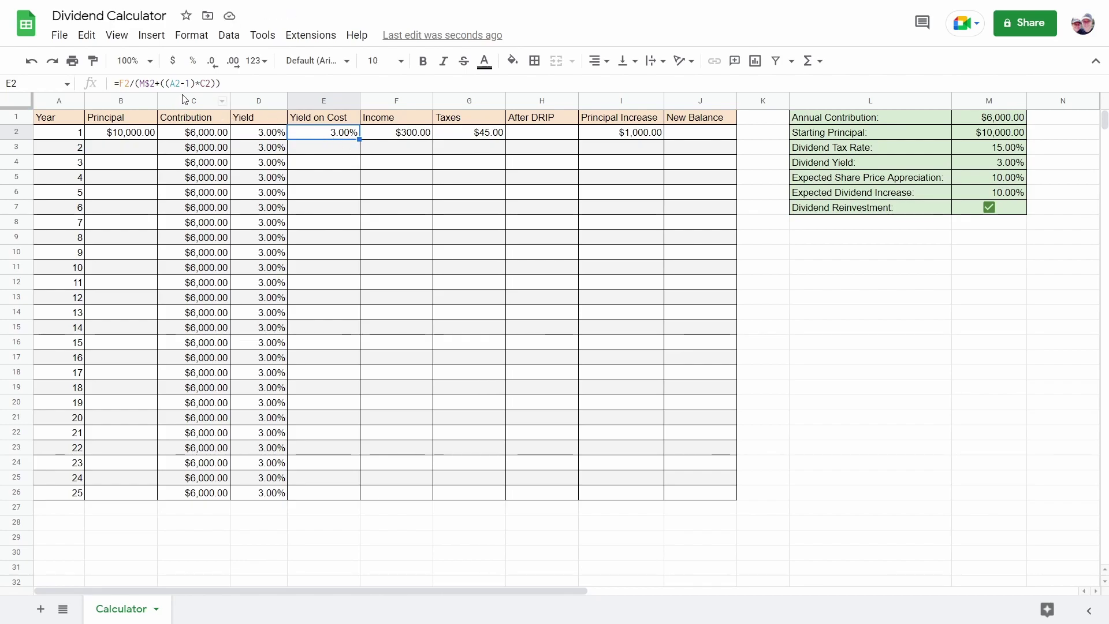
{"action": "left_click_drag", "start_coordinate": [197, 84], "coordinate": [169, 83]}
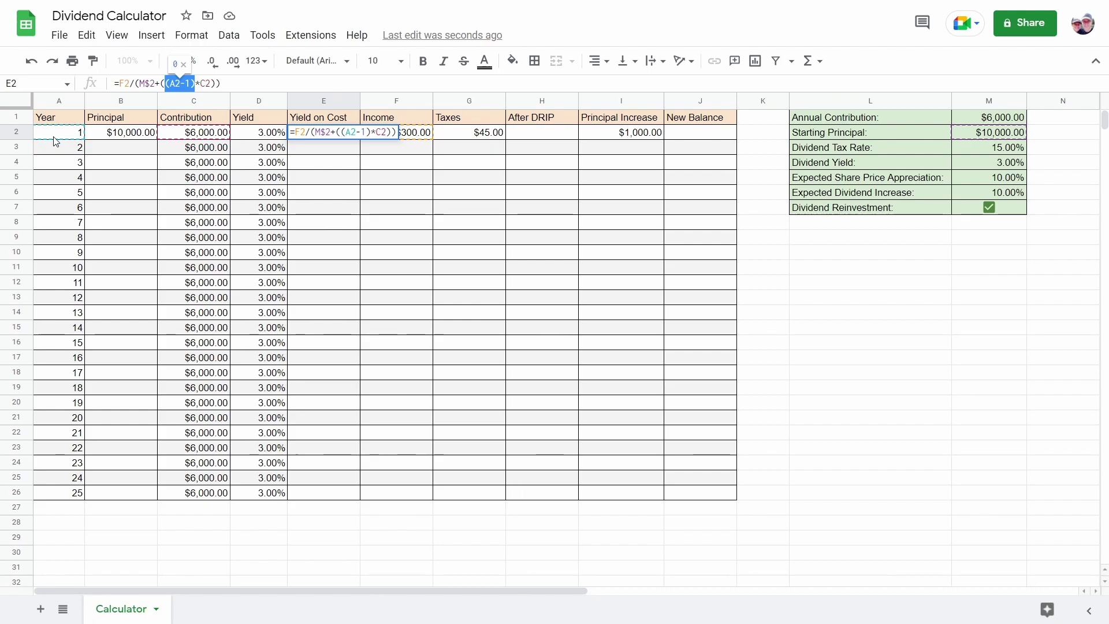
{"action": "left_click", "coordinate": [391, 153]}
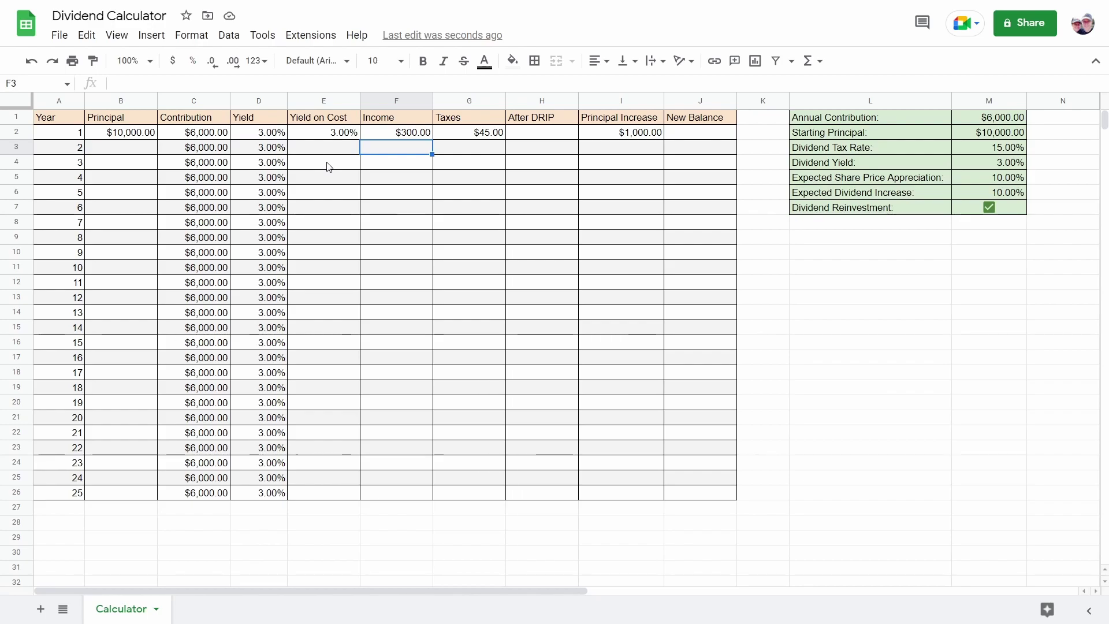
{"action": "left_click", "coordinate": [339, 136]}
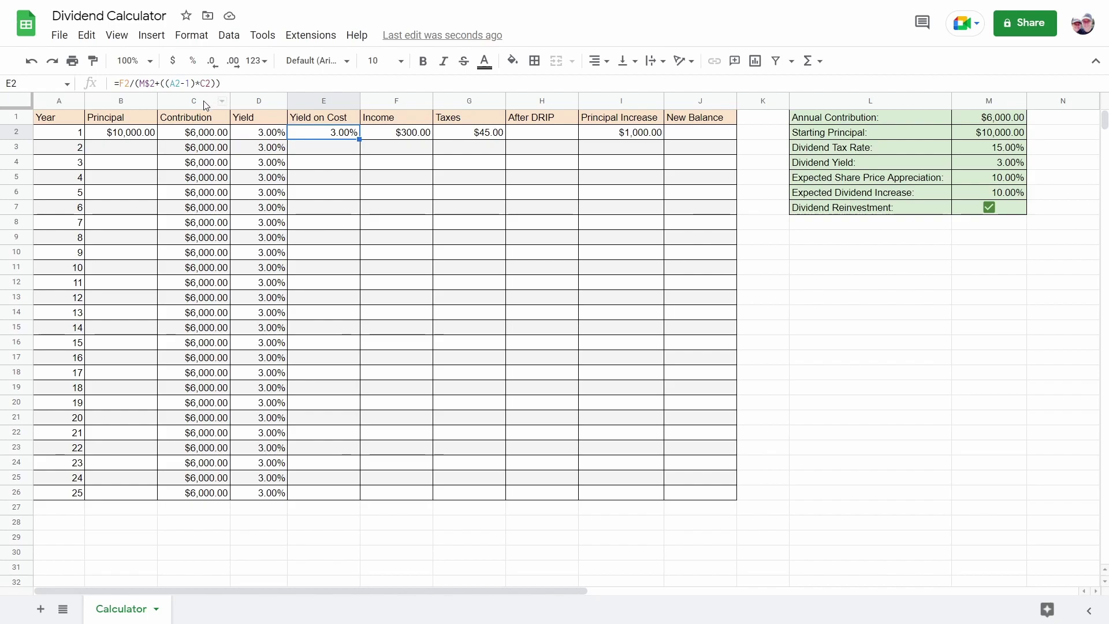
{"action": "double_click", "coordinate": [124, 83]}
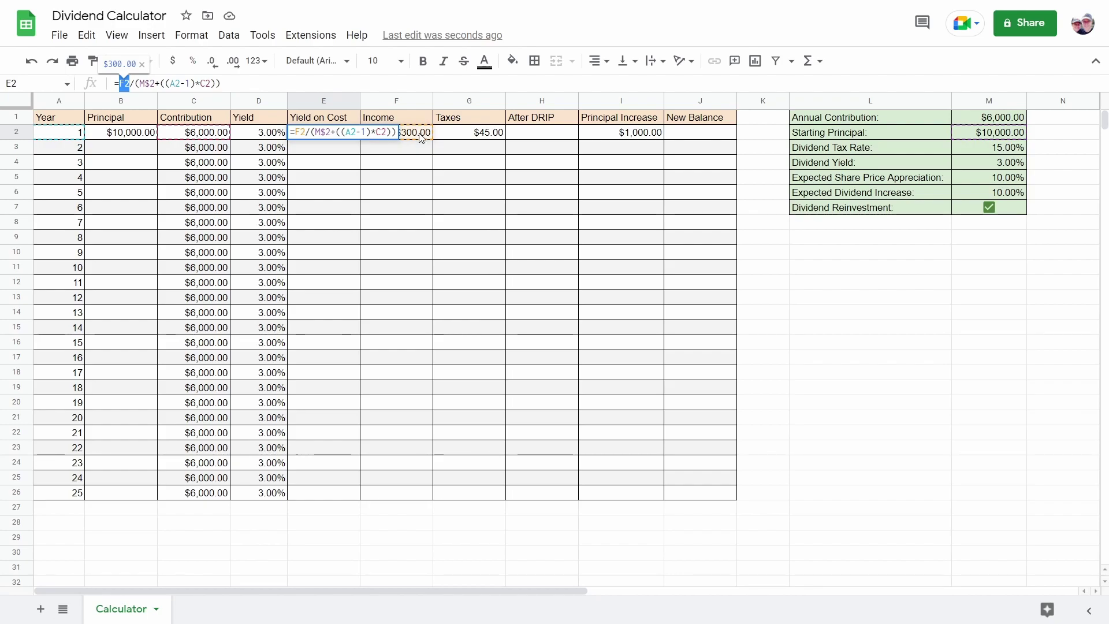
{"action": "key", "text": "Return"}
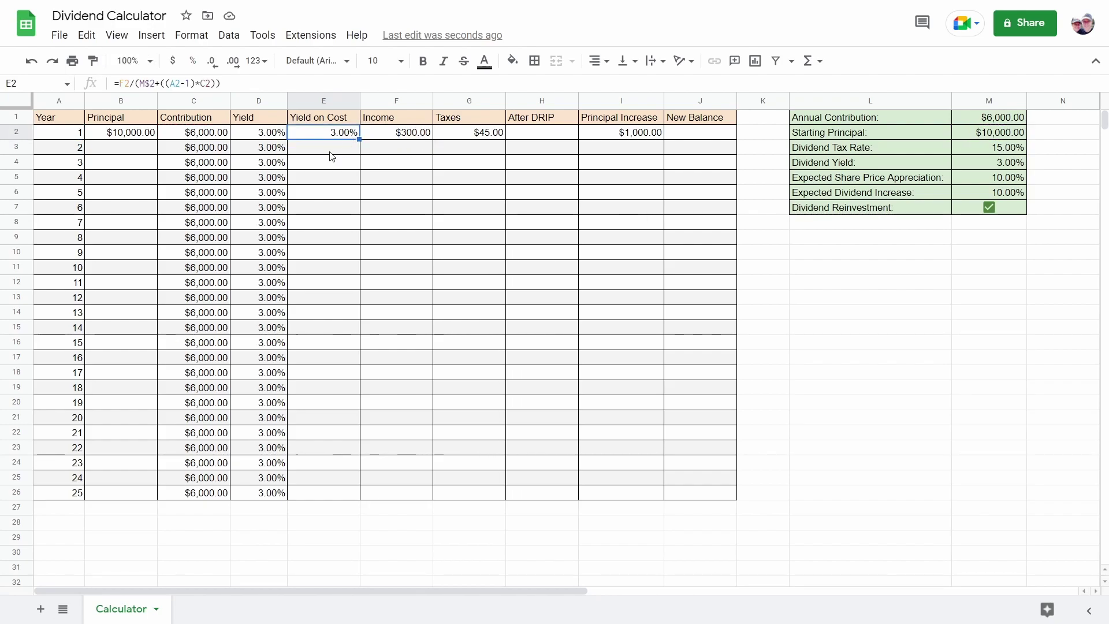
{"action": "key", "text": "Right"}
{"action": "key", "text": "Right"}
{"action": "key", "text": "Right"}
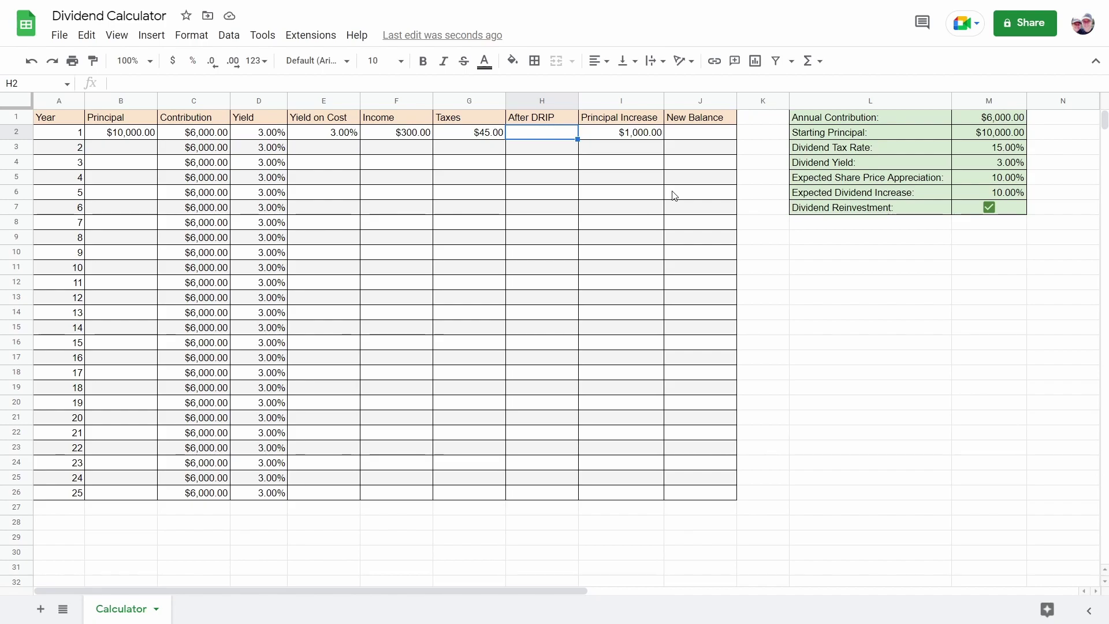
Paste =B2+IF(M$7, F2-G2, 0) into H2, giving a $10,255.00 After DRIP.
{"action": "left_click", "coordinate": [314, 80]}
{"action": "type", "text": "=IF($M$7=TRUE, B2+(F2-G2), B2)"}
{"action": "key", "text": "Return"}
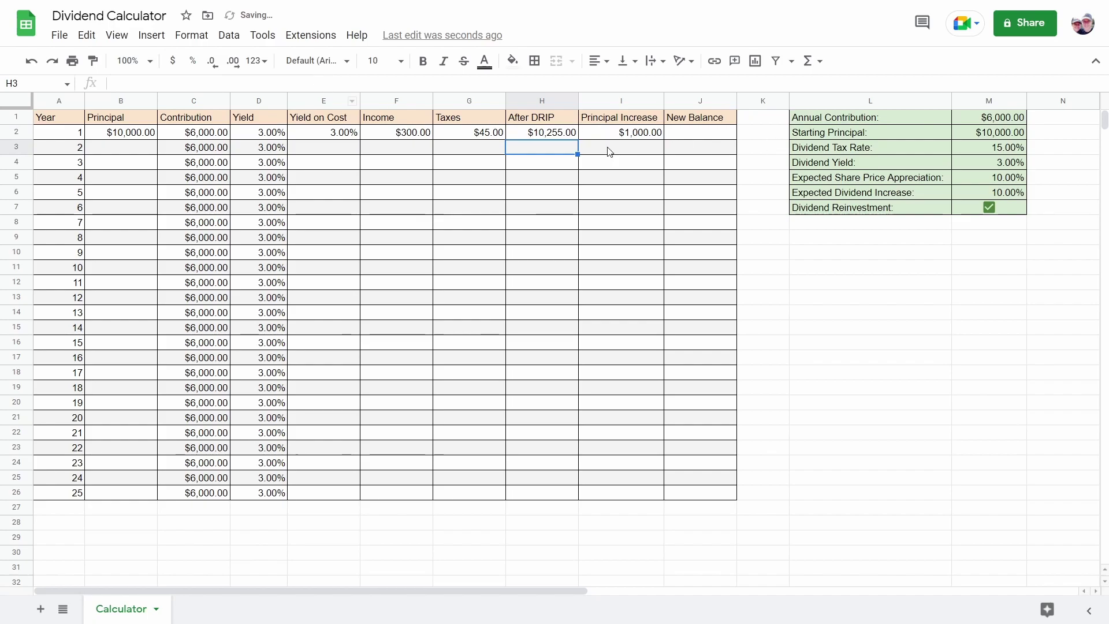
{"action": "left_click", "coordinate": [546, 134]}
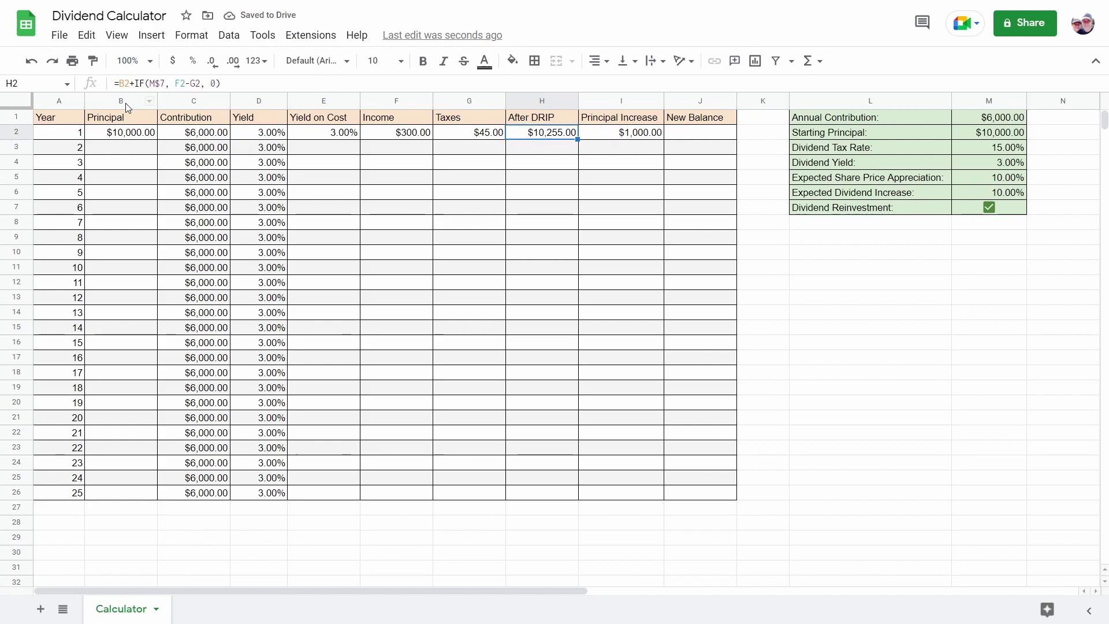
{"action": "left_click_drag", "start_coordinate": [130, 83], "coordinate": [120, 83]}
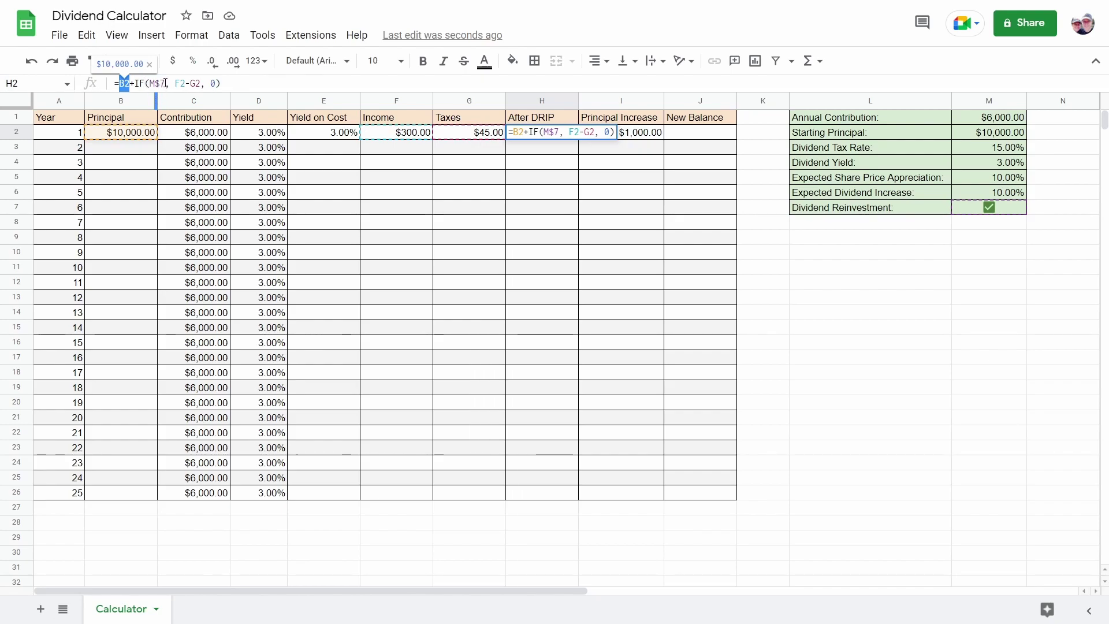
Review H2's reinvestment condition against the M7 checkbox, plus the E2, F2 and G2 formulas.
{"action": "left_click", "coordinate": [991, 211]}
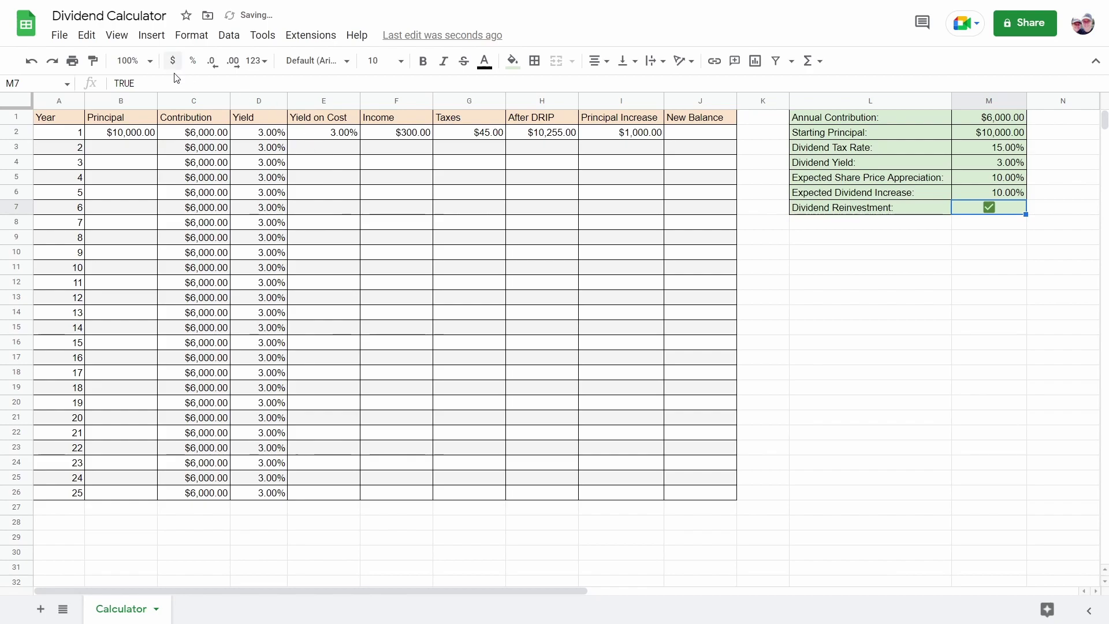
{"action": "left_click", "coordinate": [342, 134]}
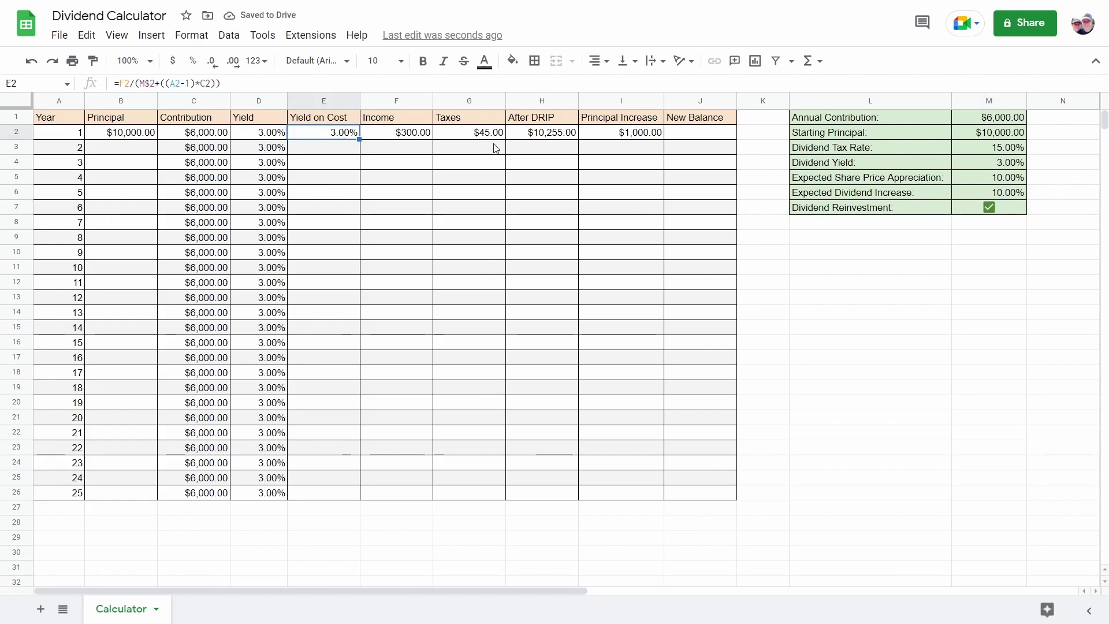
{"action": "left_click", "coordinate": [556, 138]}
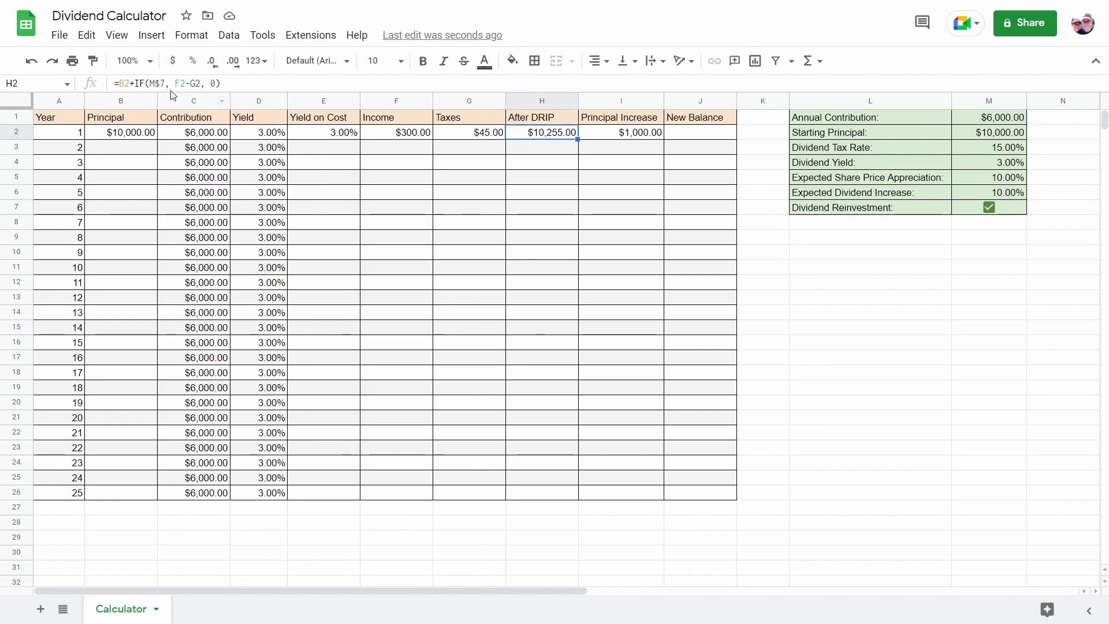
{"action": "left_click_drag", "start_coordinate": [166, 82], "coordinate": [150, 83]}
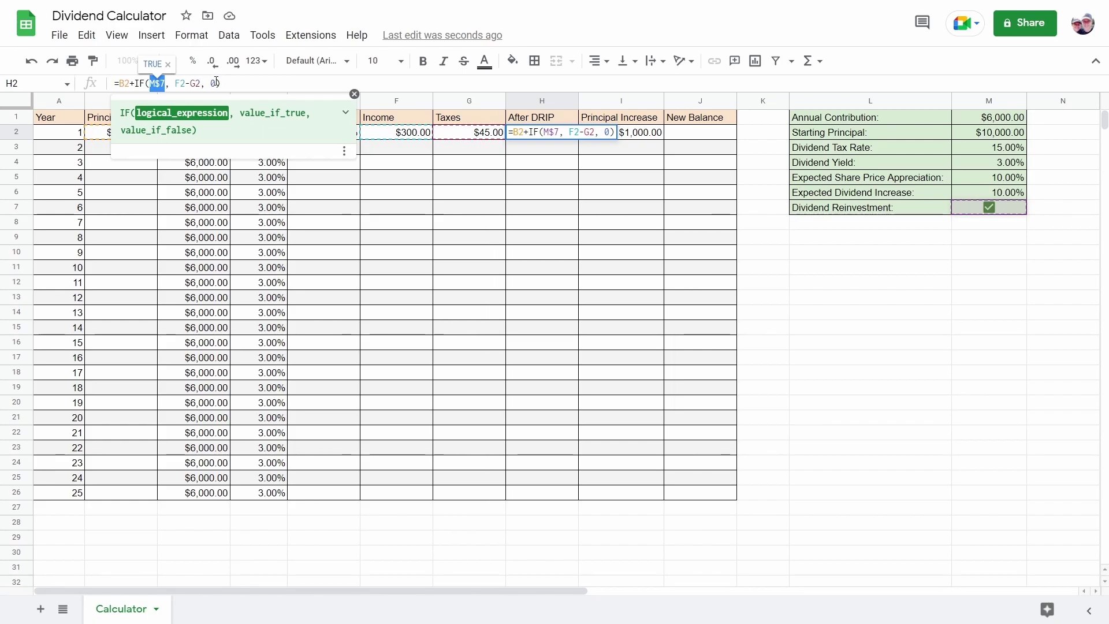
{"action": "double_click", "coordinate": [213, 83]}
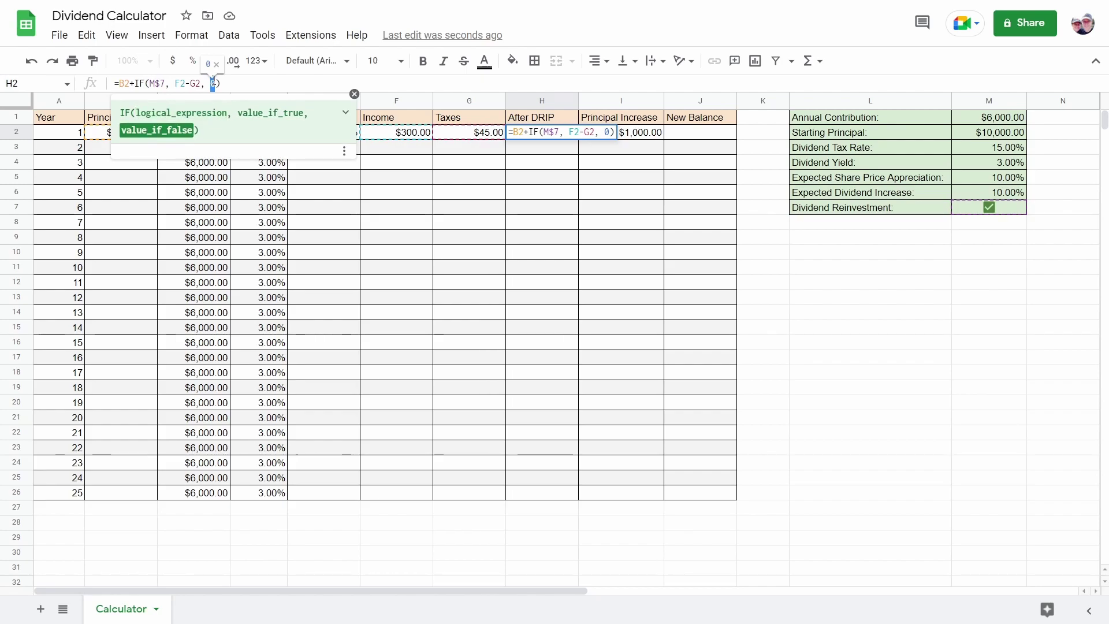
{"action": "left_click", "coordinate": [235, 85]}
{"action": "key", "text": "Return"}
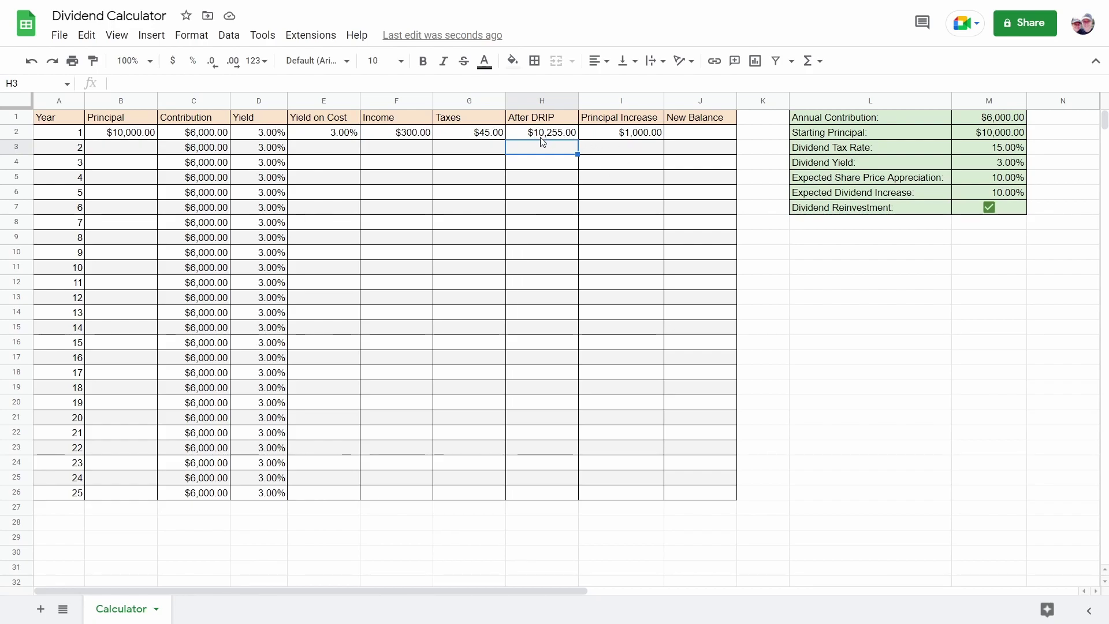
{"action": "left_click", "coordinate": [411, 134]}
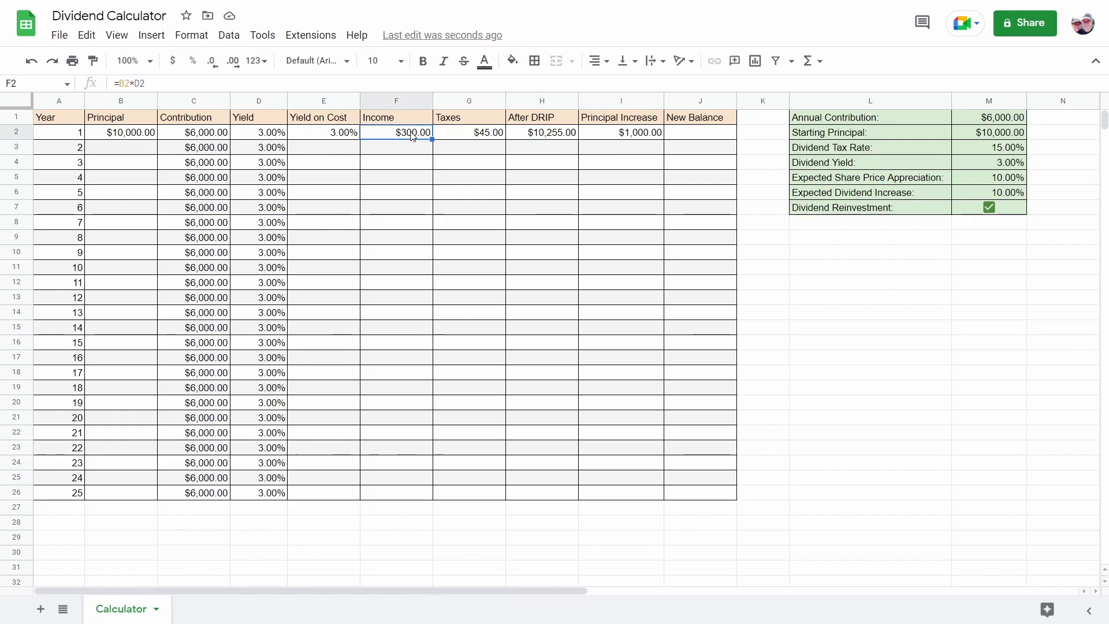
{"action": "left_click", "coordinate": [476, 135]}
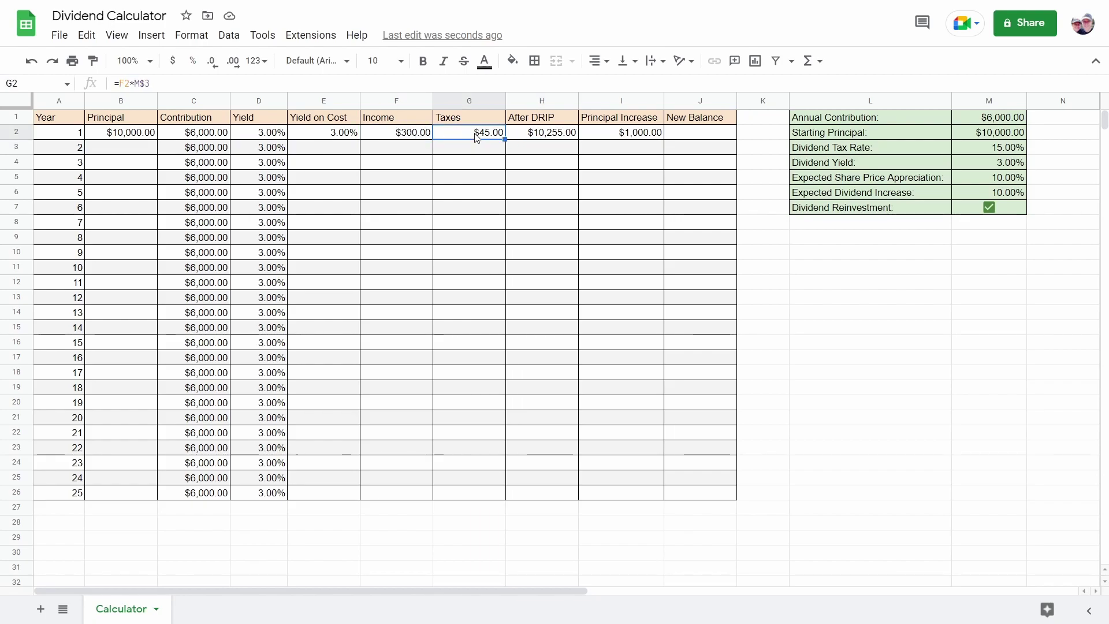
{"action": "left_click", "coordinate": [545, 135]}
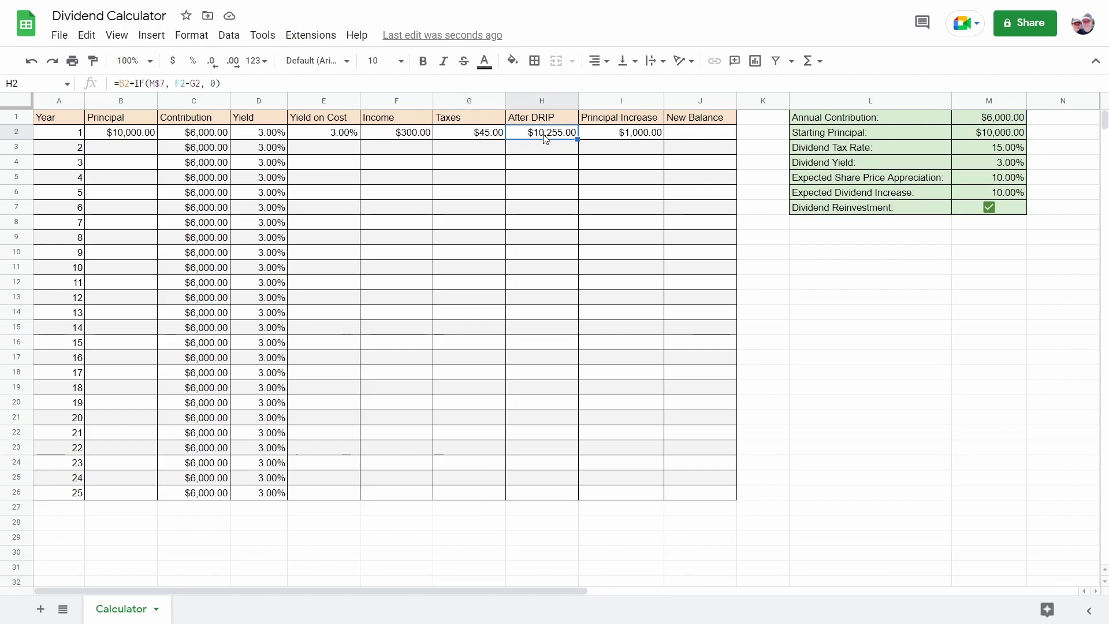
{"action": "key", "text": "Right"}
{"action": "key", "text": "Right"}
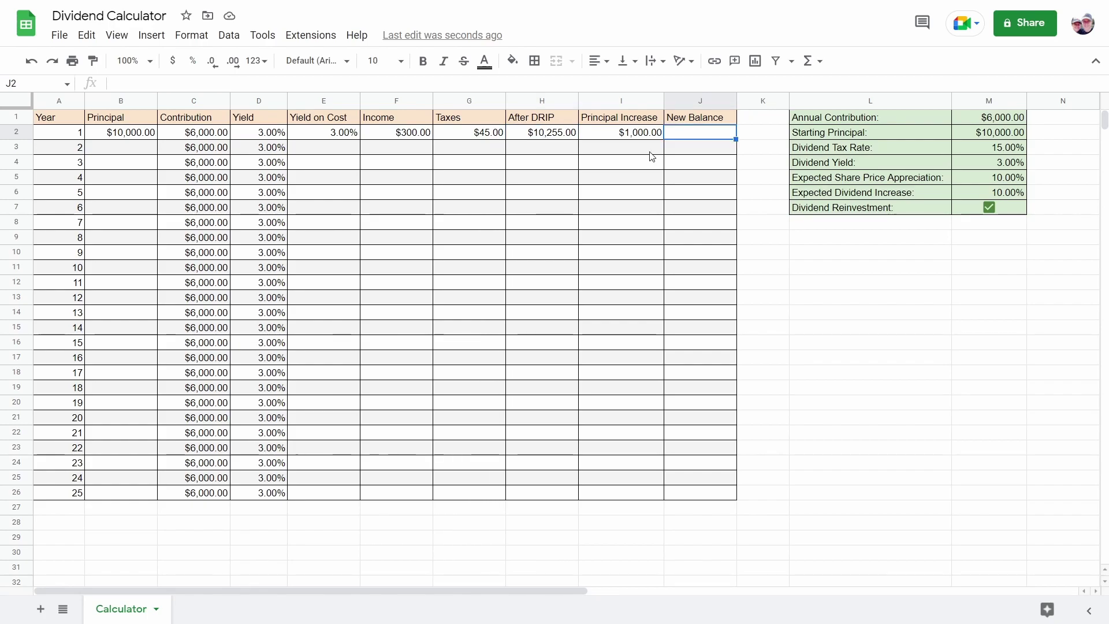
Enter =H2+I2+C2 in J2 so year 1's New Balance shows $17,255.00.
{"action": "left_click", "coordinate": [514, 86]}
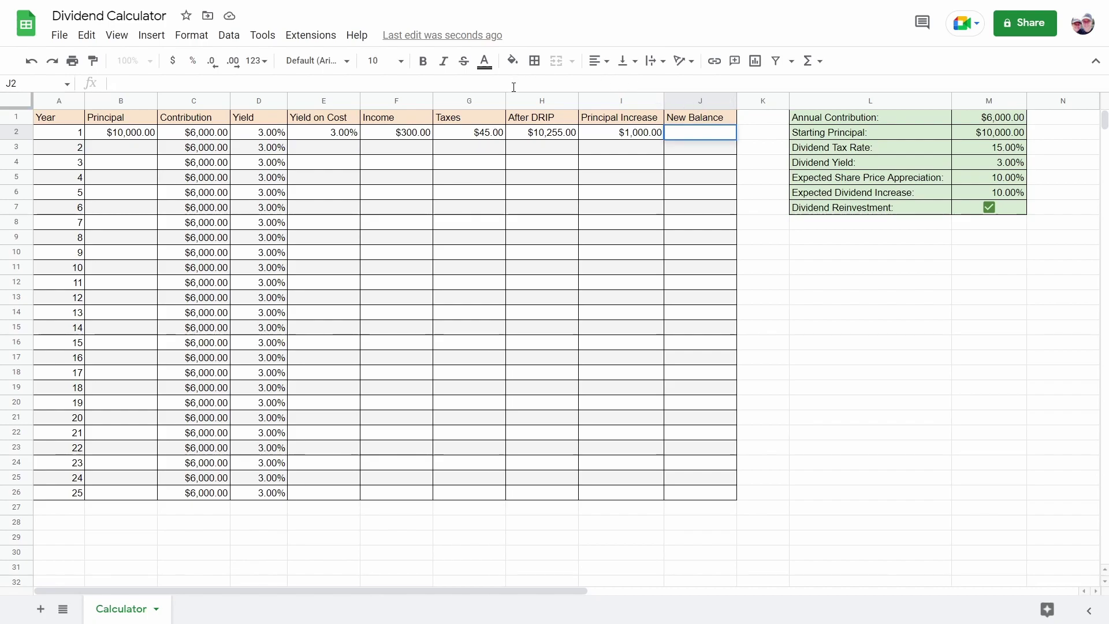
{"action": "type", "text": "=H2+I2+C2"}
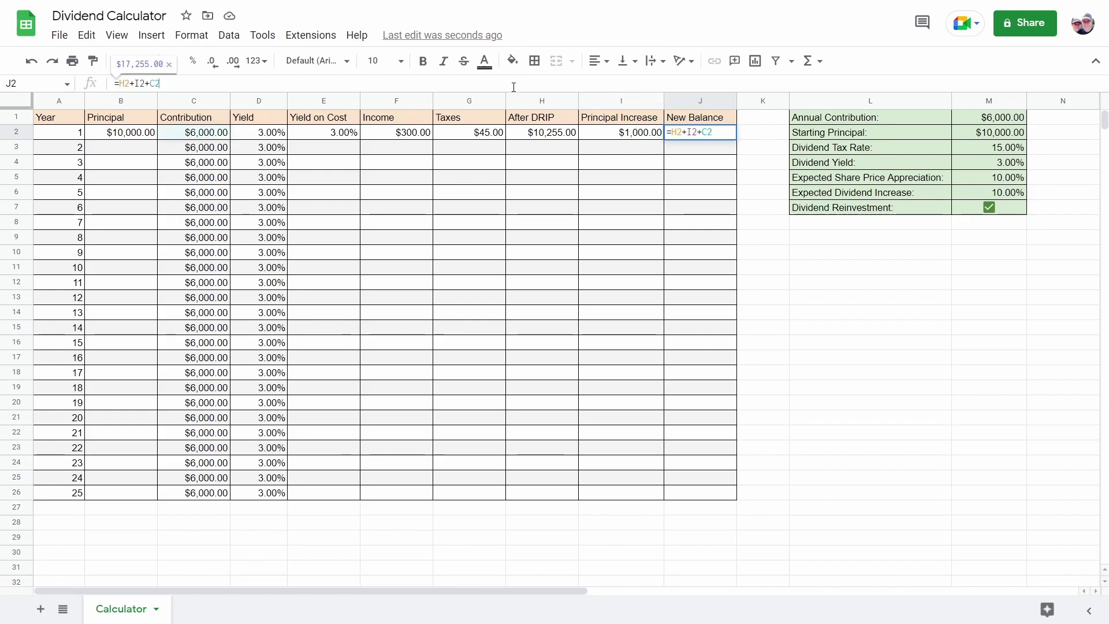
{"action": "key", "text": "Return"}
{"action": "left_click", "coordinate": [714, 136]}
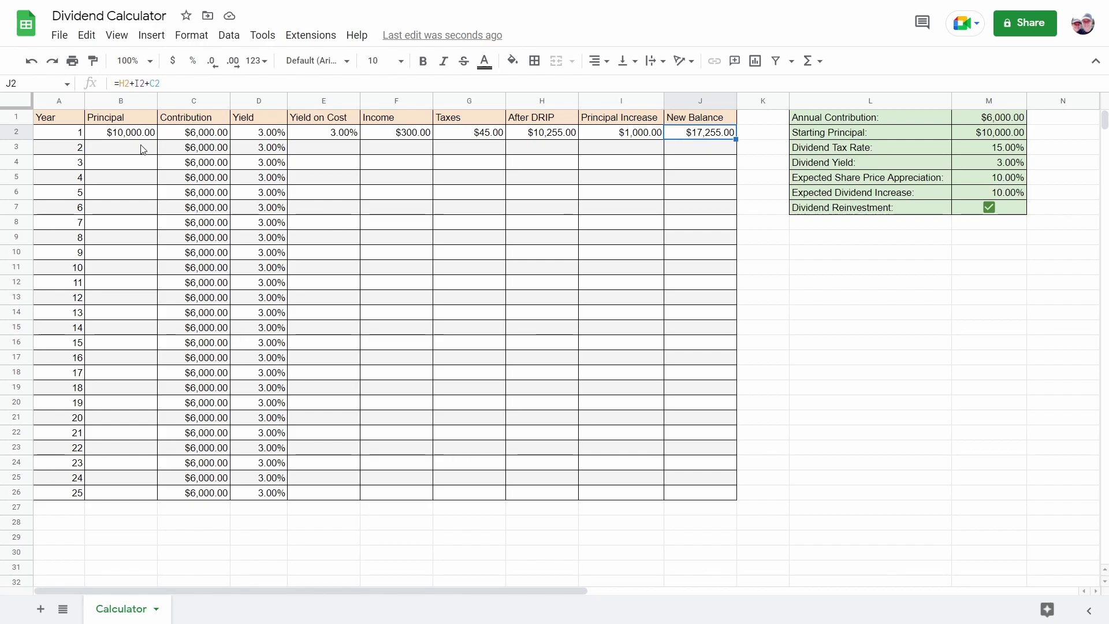
Set B3 to =J2 so year 2's Principal carries over the $17,255.00 balance.
{"action": "left_click", "coordinate": [154, 151]}
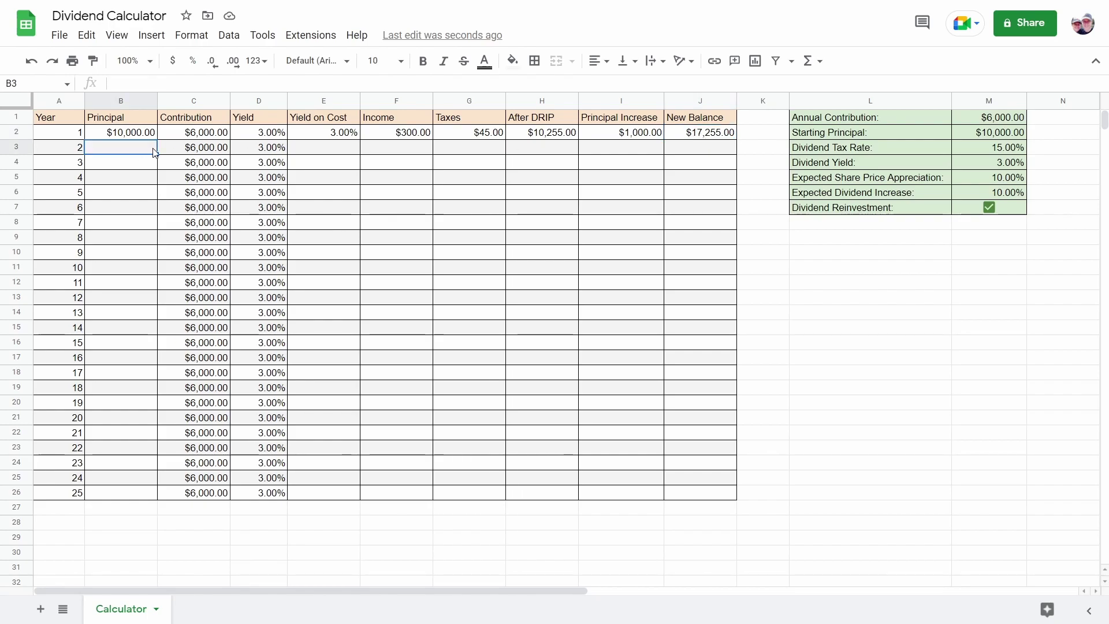
{"action": "type", "text": "=J2"}
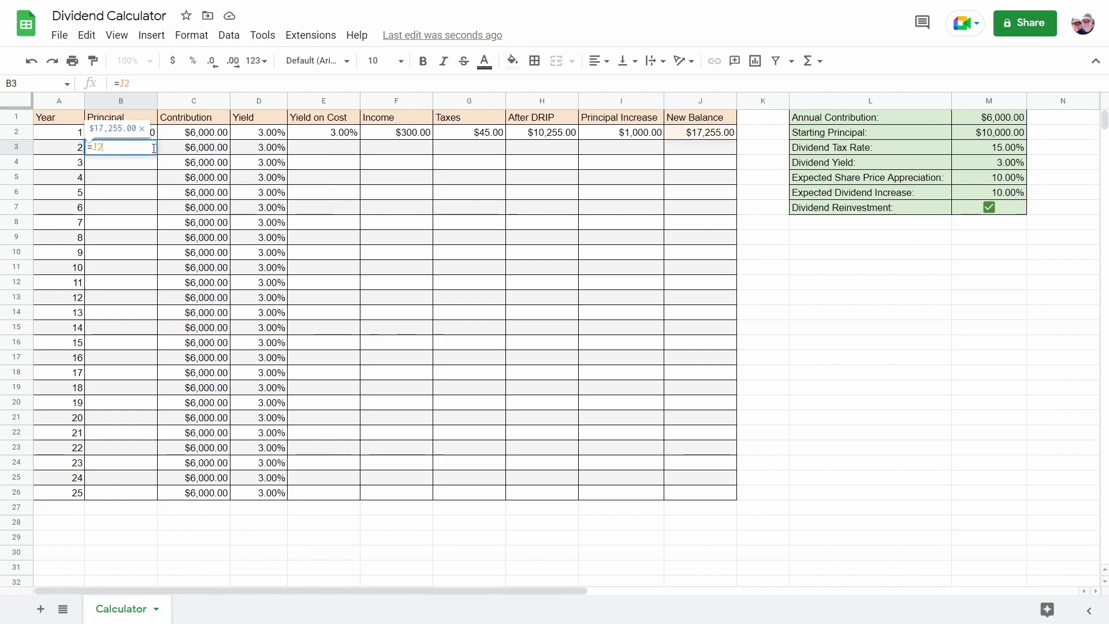
{"action": "key", "text": "Return"}
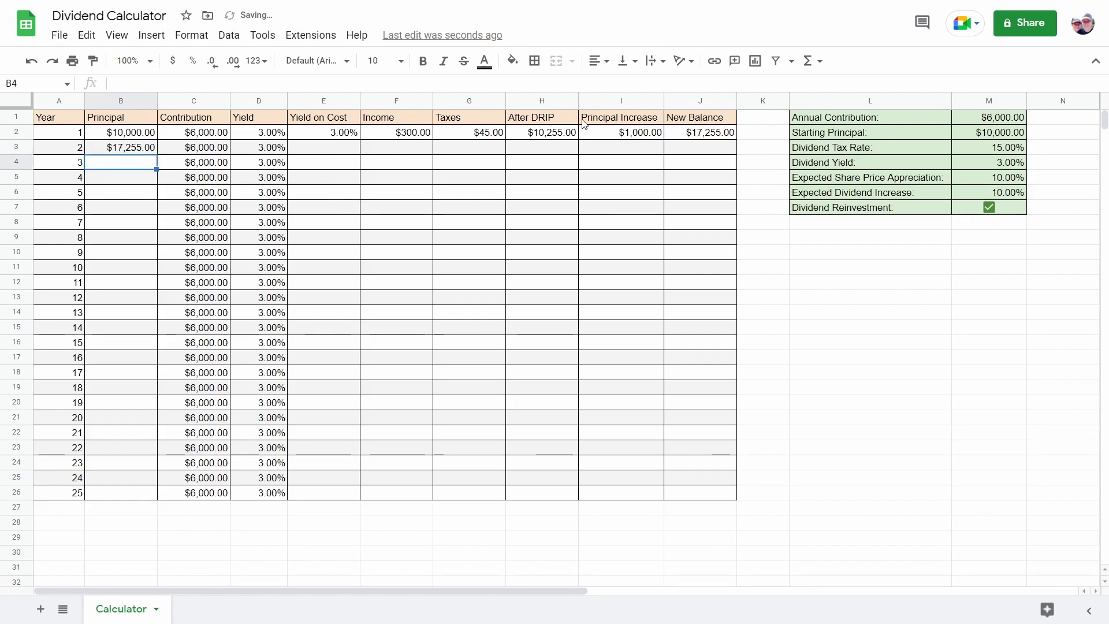
{"action": "left_click", "coordinate": [117, 152]}
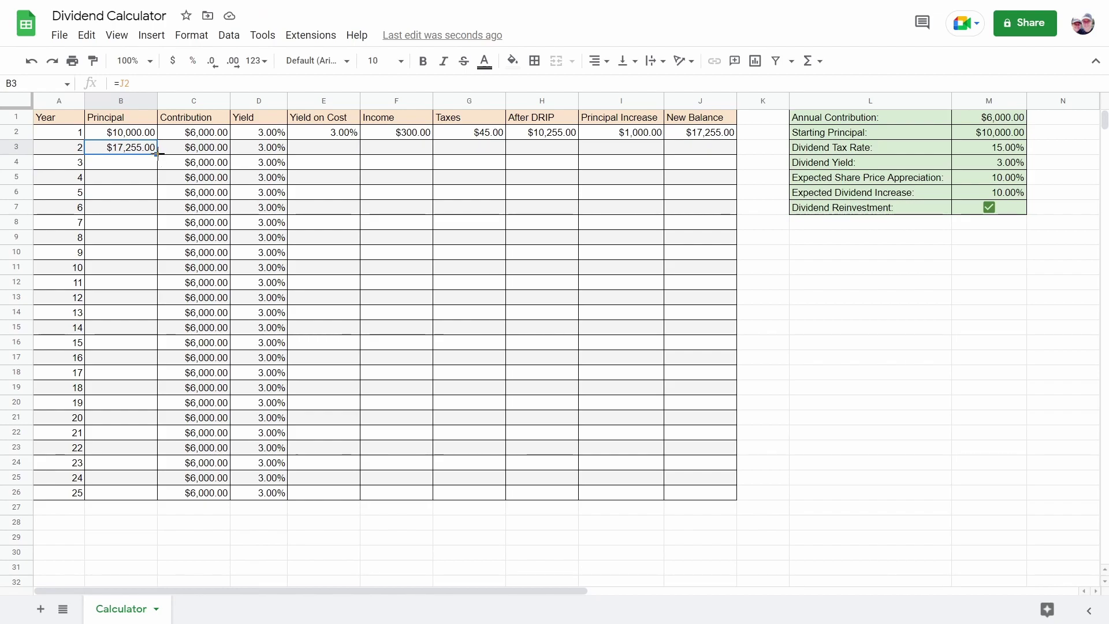
Fill the Principal, Yield on Cost, Income and Taxes formulas down to row 26.
{"action": "left_click_drag", "start_coordinate": [157, 154], "coordinate": [143, 498]}
{"action": "left_click", "coordinate": [353, 136]}
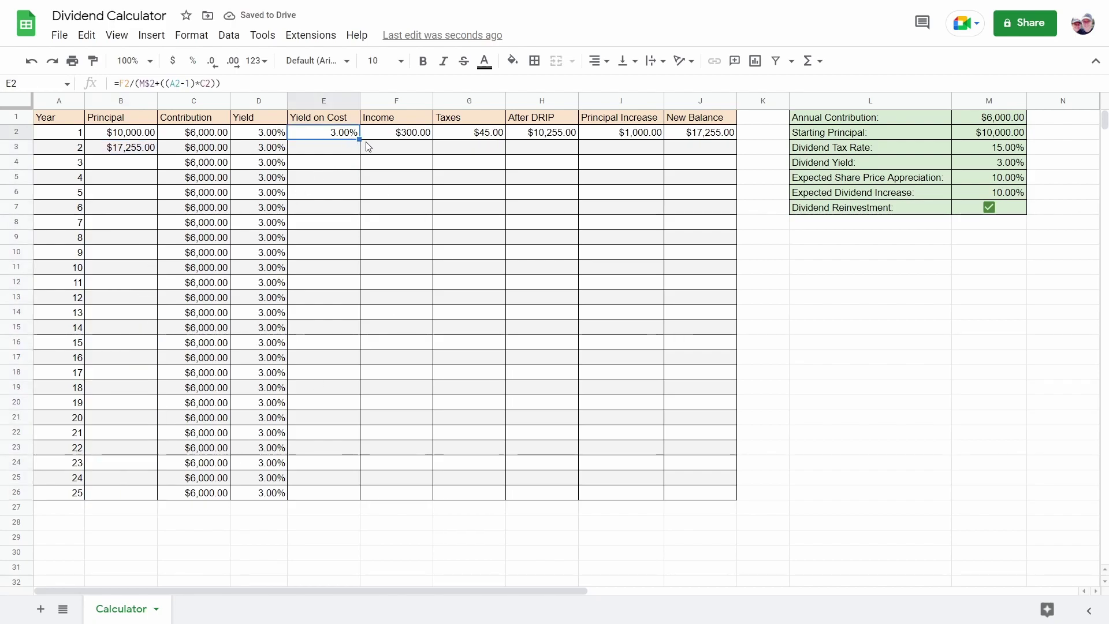
{"action": "left_click_drag", "start_coordinate": [359, 140], "coordinate": [346, 495]}
{"action": "left_click", "coordinate": [415, 138]}
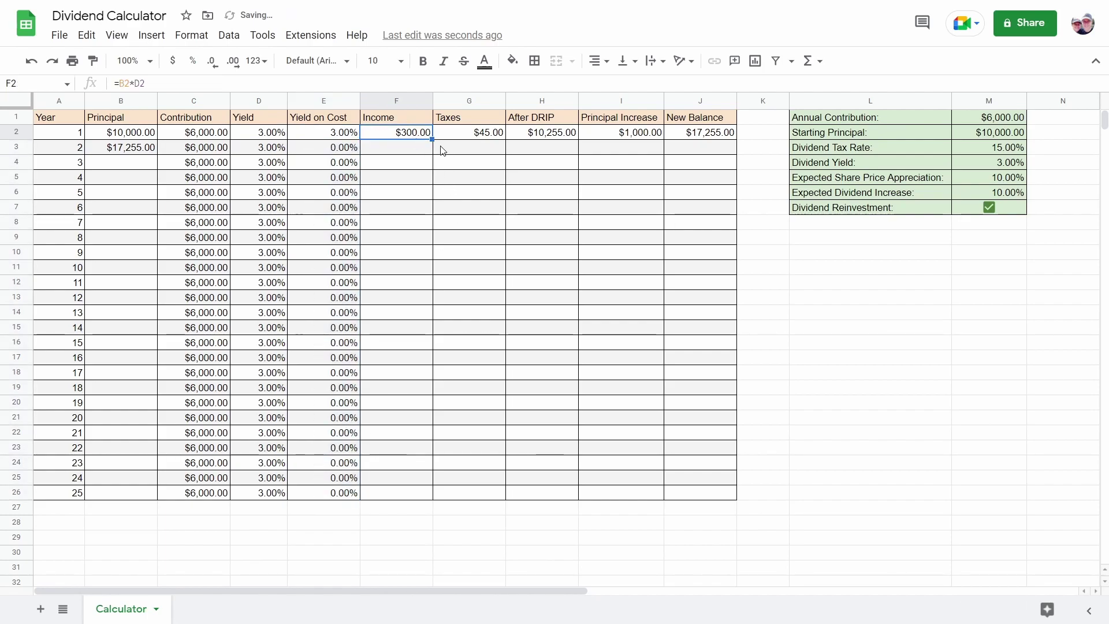
{"action": "left_click_drag", "start_coordinate": [433, 139], "coordinate": [423, 492]}
{"action": "left_click", "coordinate": [485, 134]}
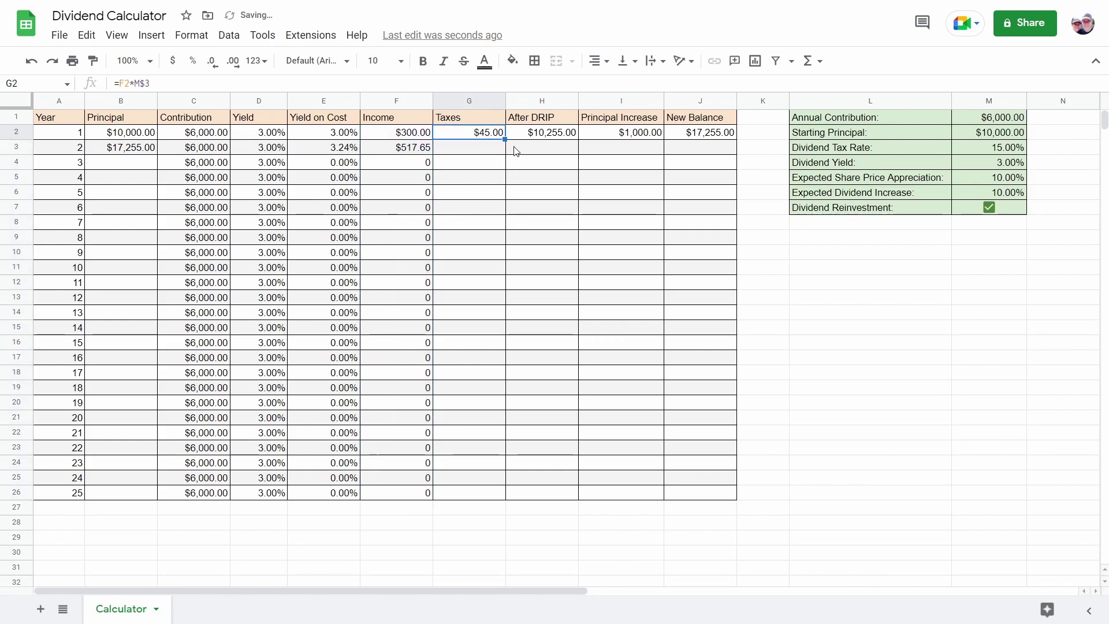
{"action": "left_click_drag", "start_coordinate": [505, 139], "coordinate": [497, 493]}
Fill After DRIP, Principal Increase and New Balance down to row 26, reaching $1,062,979.22.
{"action": "left_click", "coordinate": [556, 133]}
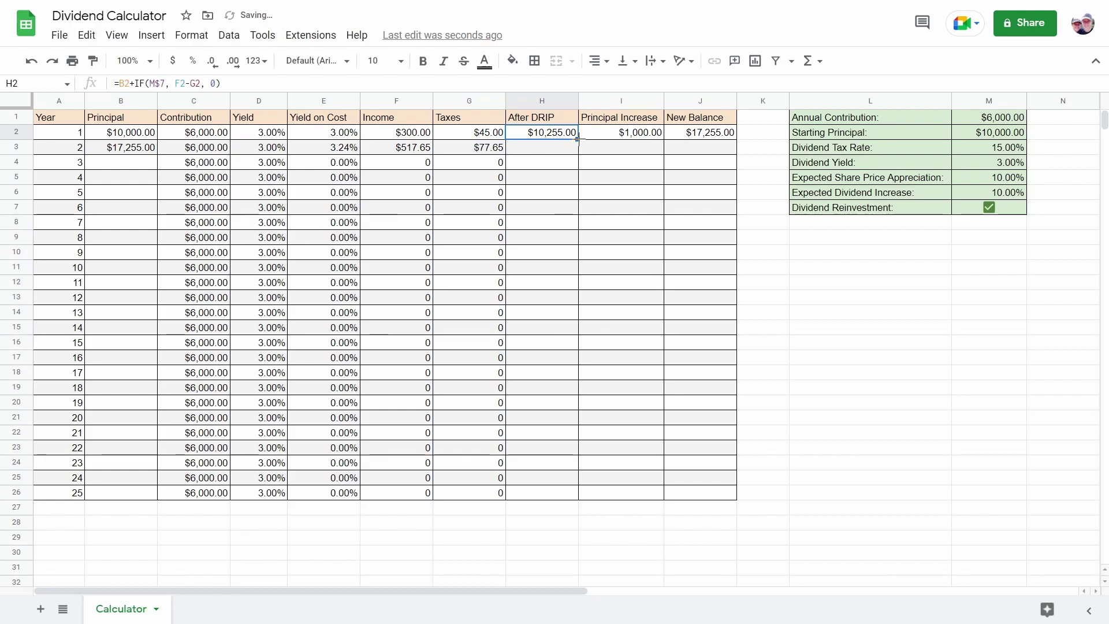
{"action": "left_click_drag", "start_coordinate": [578, 140], "coordinate": [567, 489]}
{"action": "left_click", "coordinate": [641, 134]}
{"action": "left_click_drag", "start_coordinate": [664, 139], "coordinate": [647, 491]}
{"action": "left_click", "coordinate": [723, 134]}
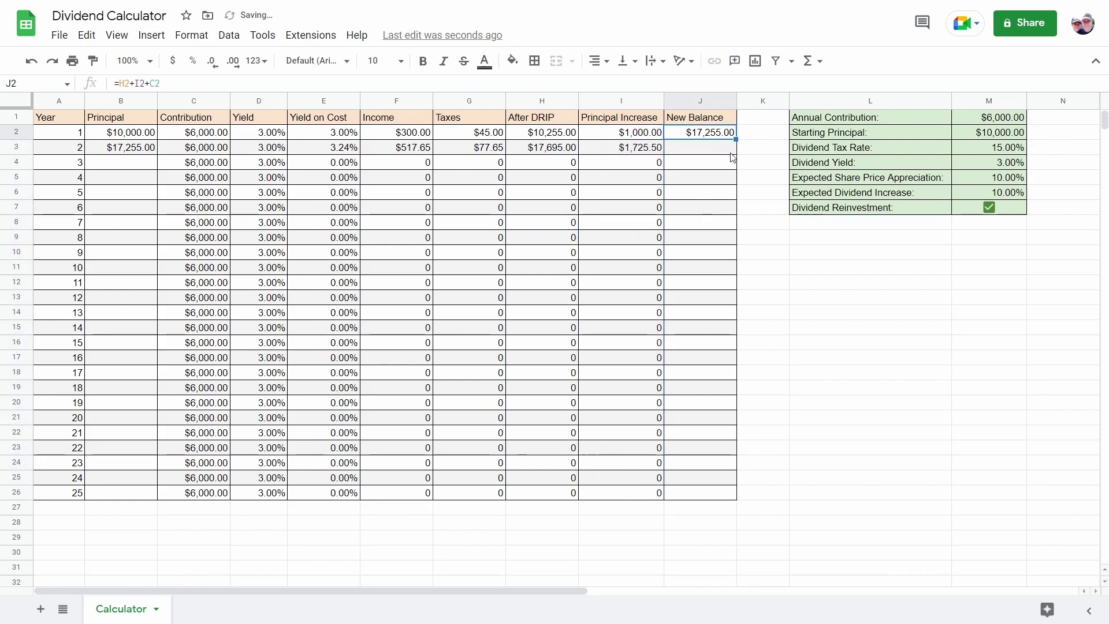
{"action": "left_click_drag", "start_coordinate": [736, 139], "coordinate": [716, 497]}
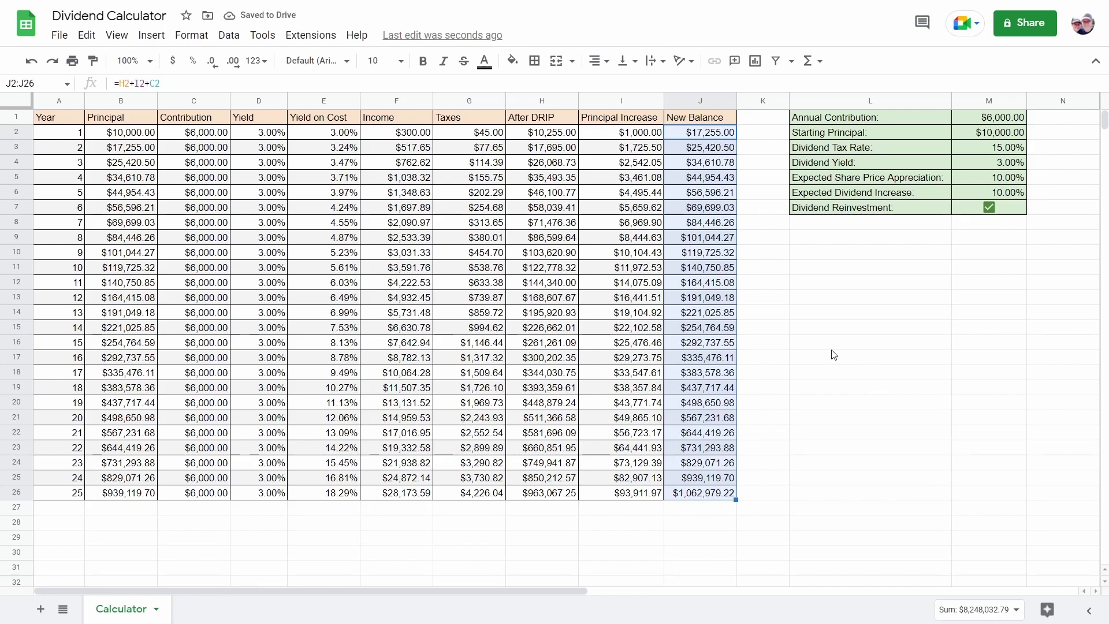
{"action": "left_click", "coordinate": [1008, 208]}
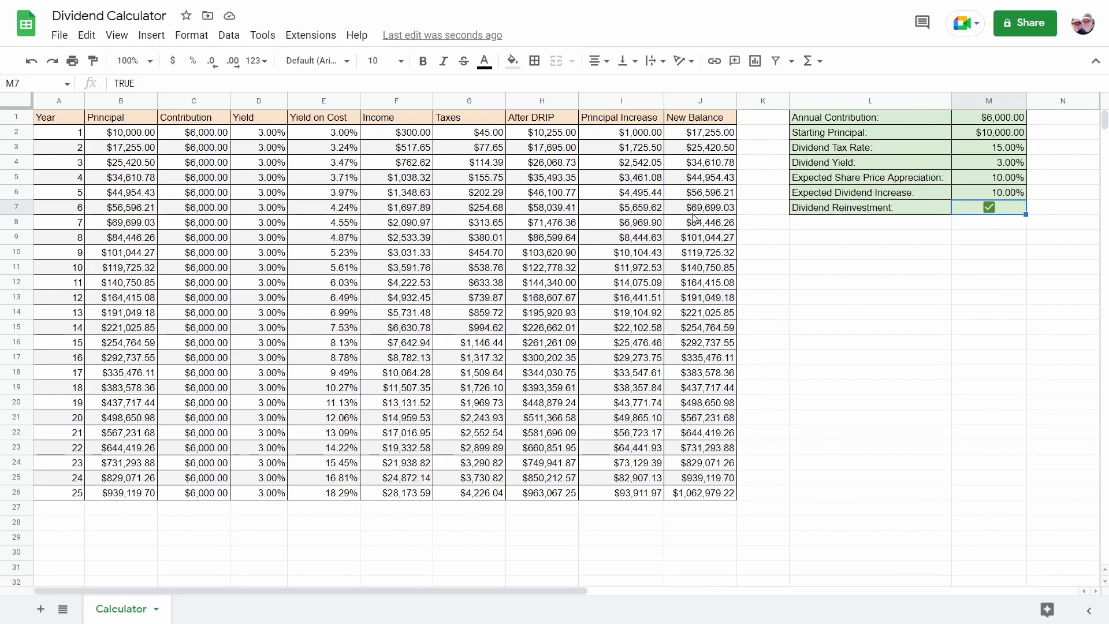
{"action": "left_click", "coordinate": [643, 136]}
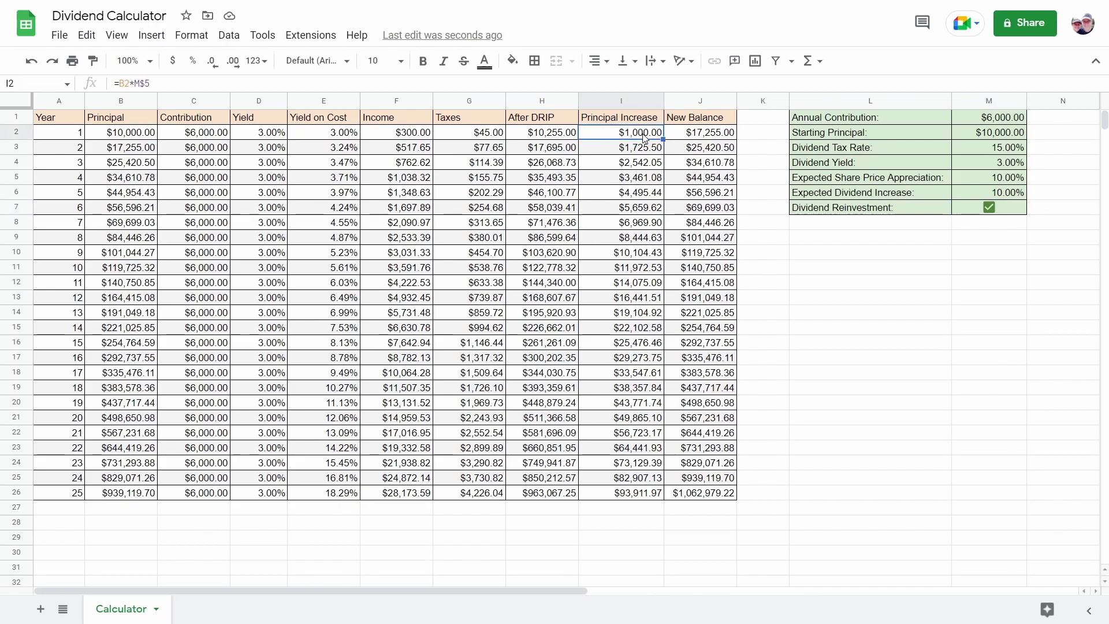
{"action": "left_click", "coordinate": [644, 152]}
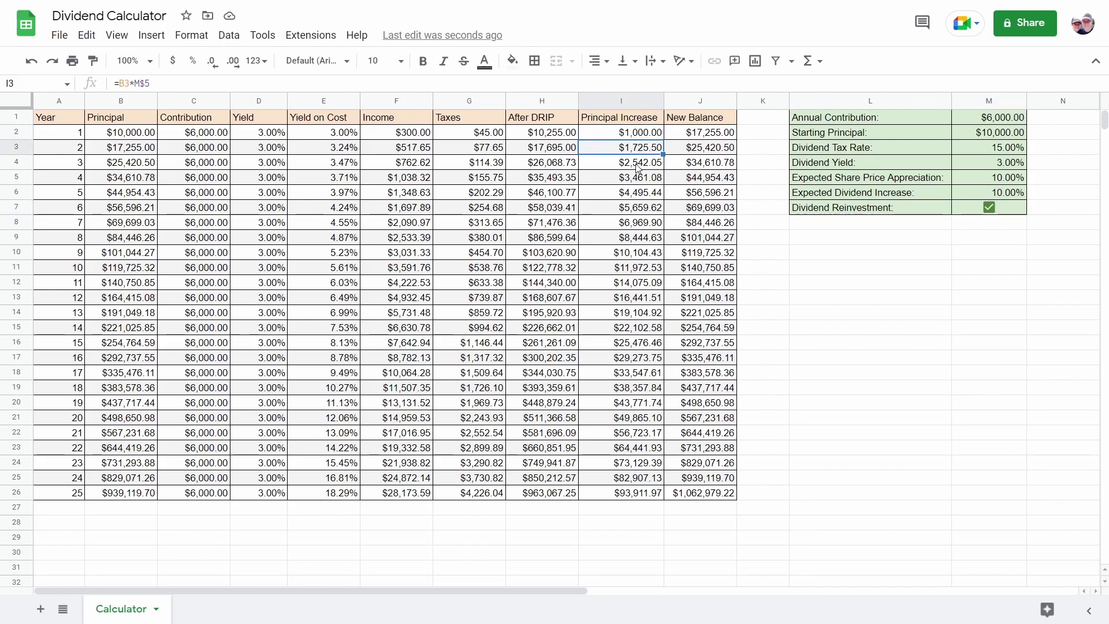
{"action": "left_click", "coordinate": [644, 166]}
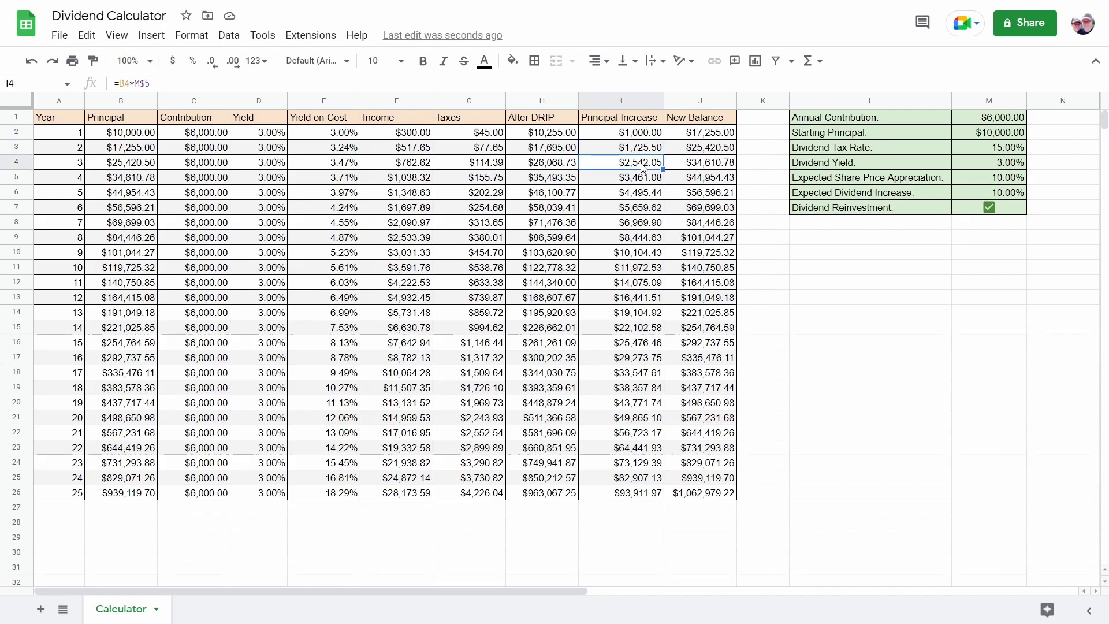
{"action": "left_click", "coordinate": [648, 497]}
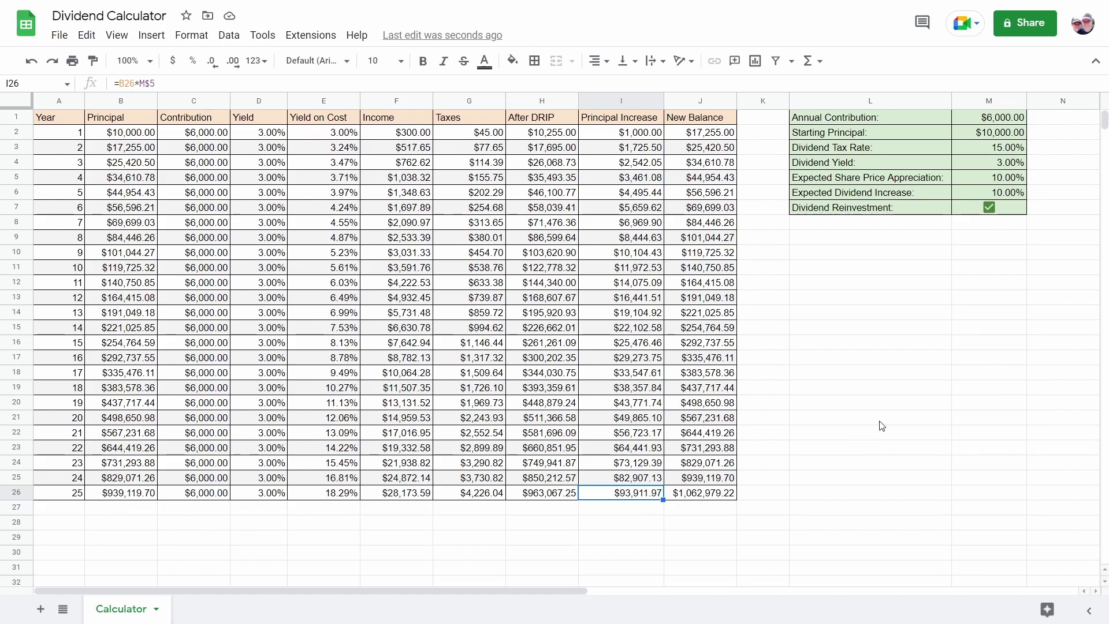
{"action": "left_click", "coordinate": [989, 208]}
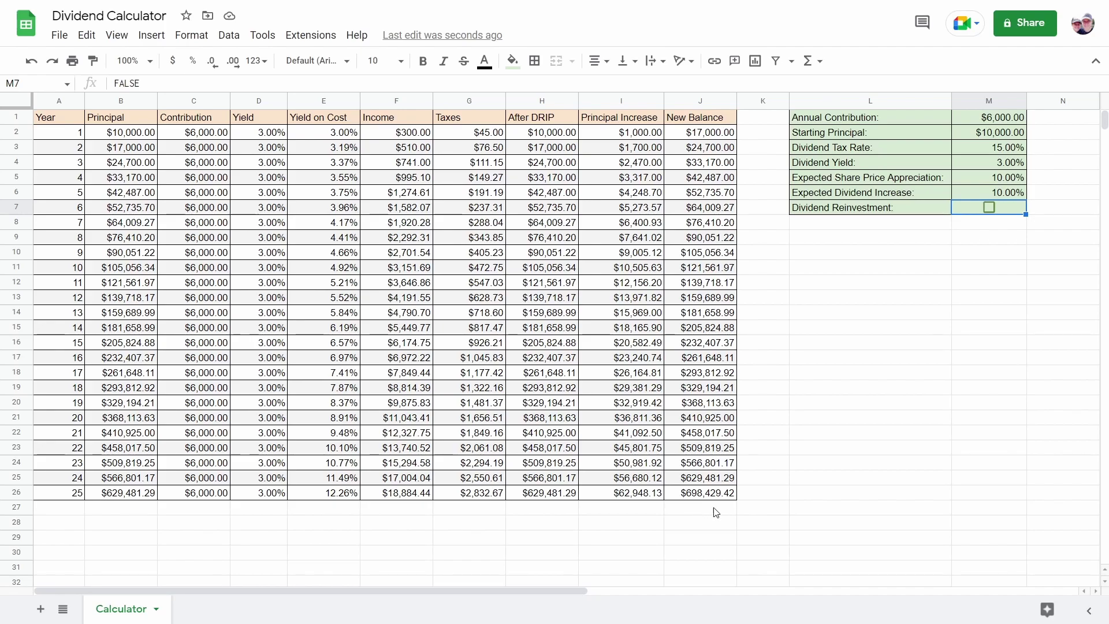
{"action": "left_click", "coordinate": [989, 208]}
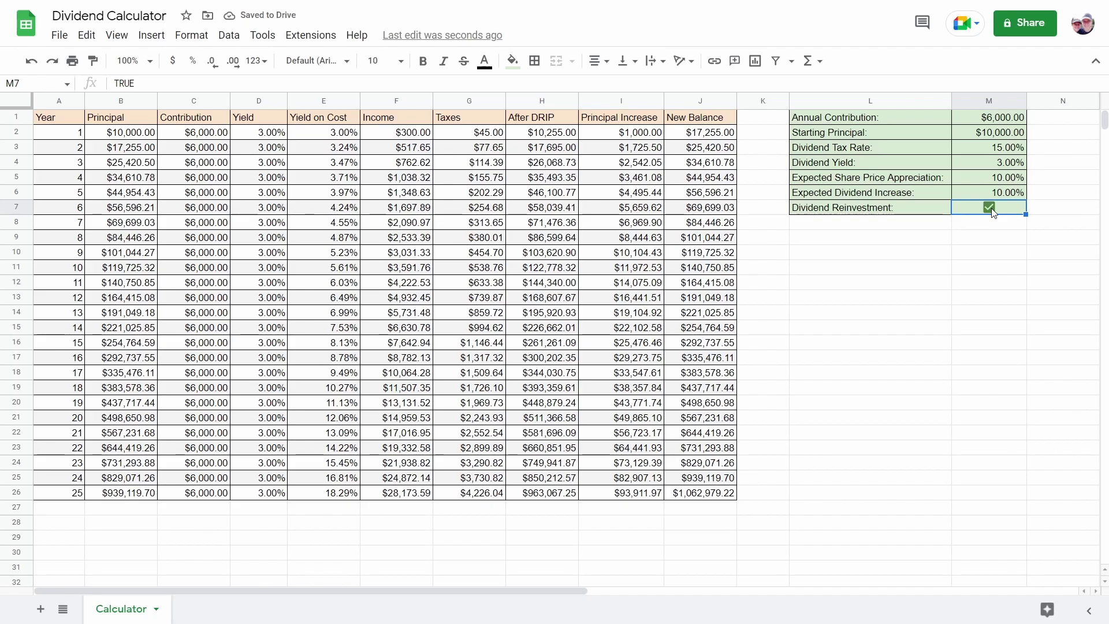
{"action": "left_click", "coordinate": [1009, 149]}
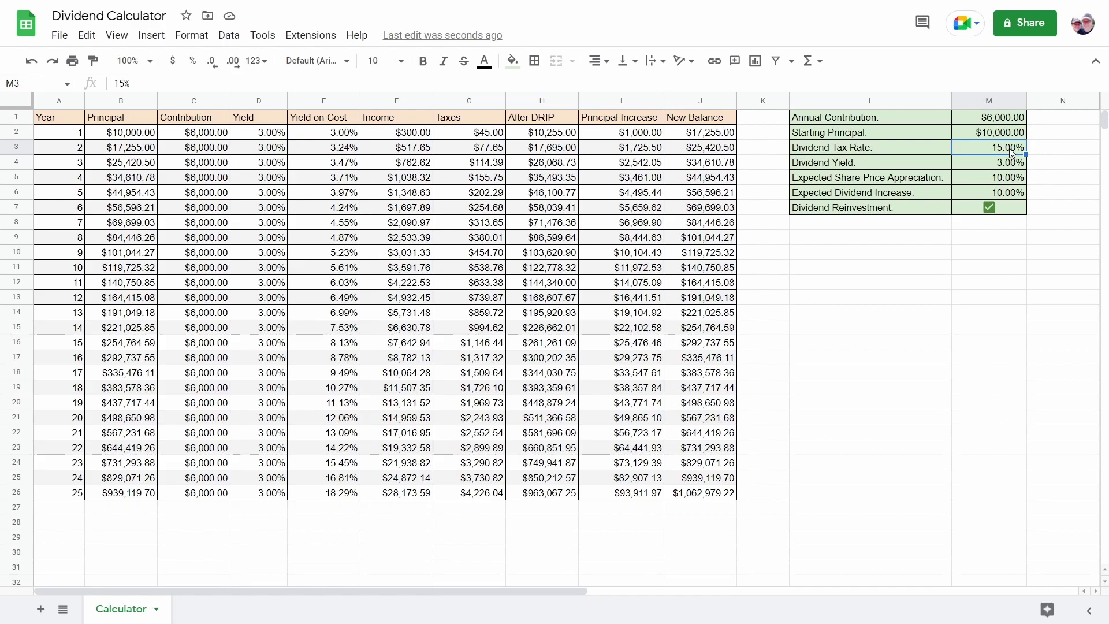
{"action": "type", "text": "0"}
{"action": "key", "text": "Return"}
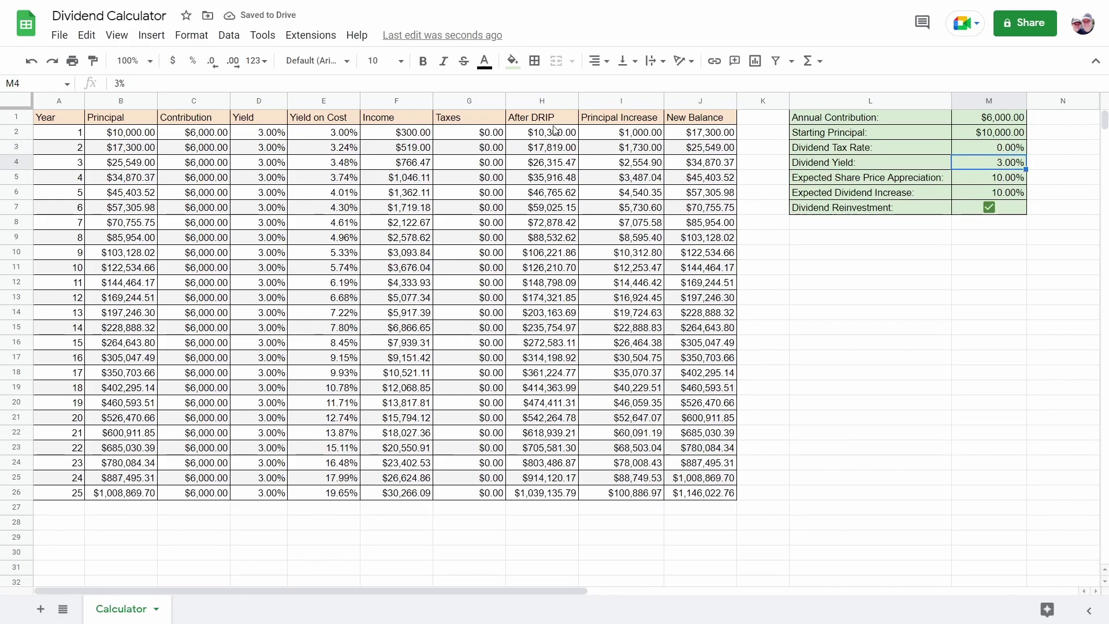
{"action": "left_click", "coordinate": [717, 495]}
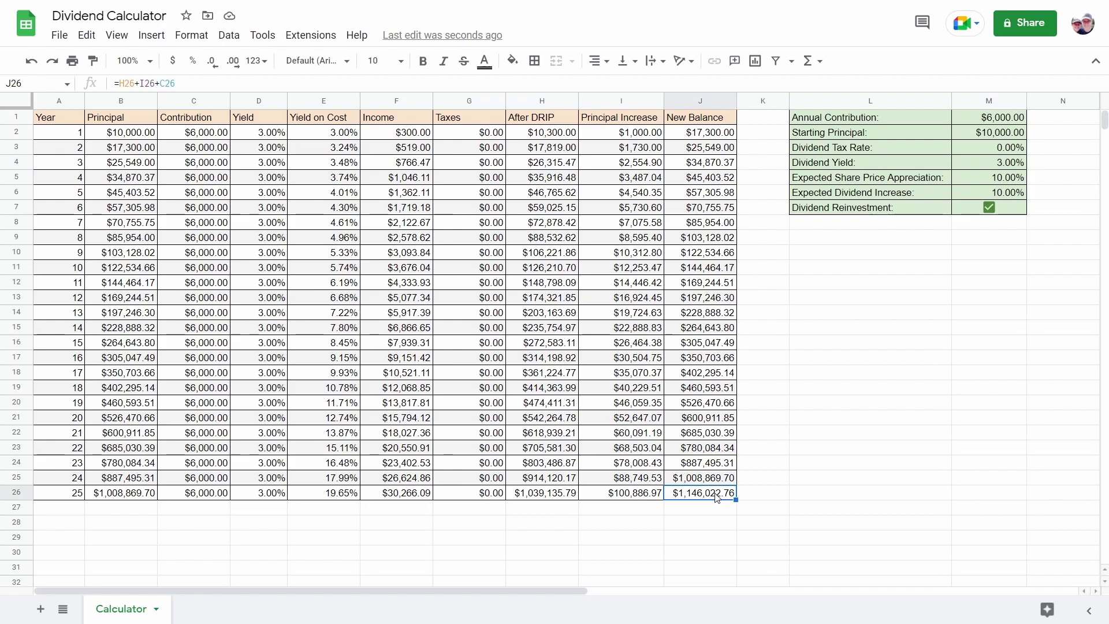
{"action": "key", "text": "ctrl+z"}
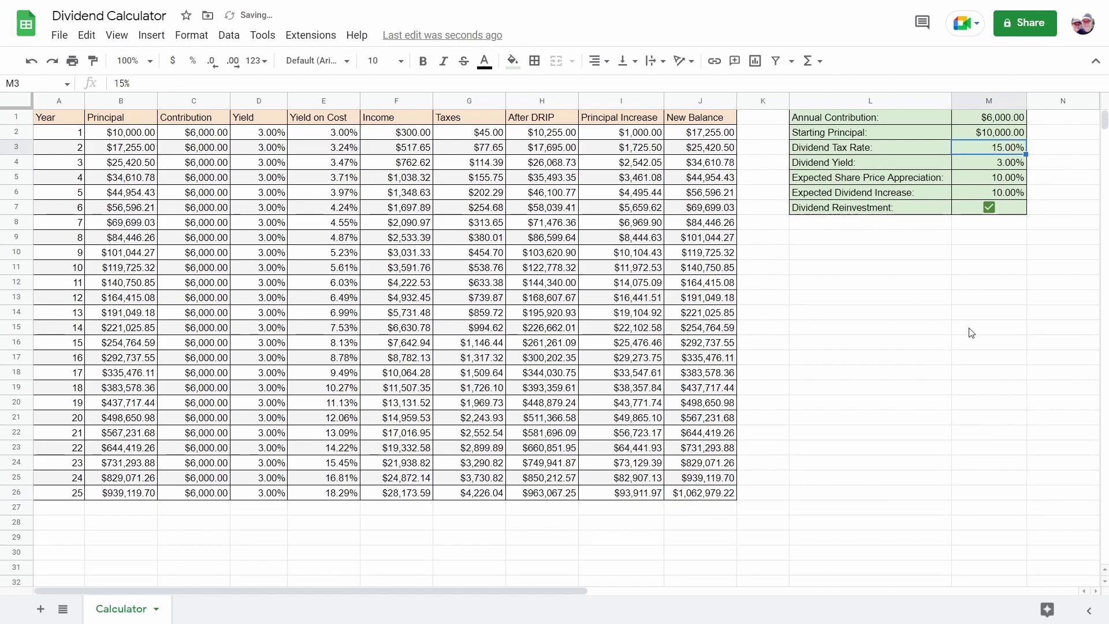
Enter 20,000 as Annual Contribution in M1 and 100,000 as Starting Principal in M2.
{"action": "left_click", "coordinate": [998, 123]}
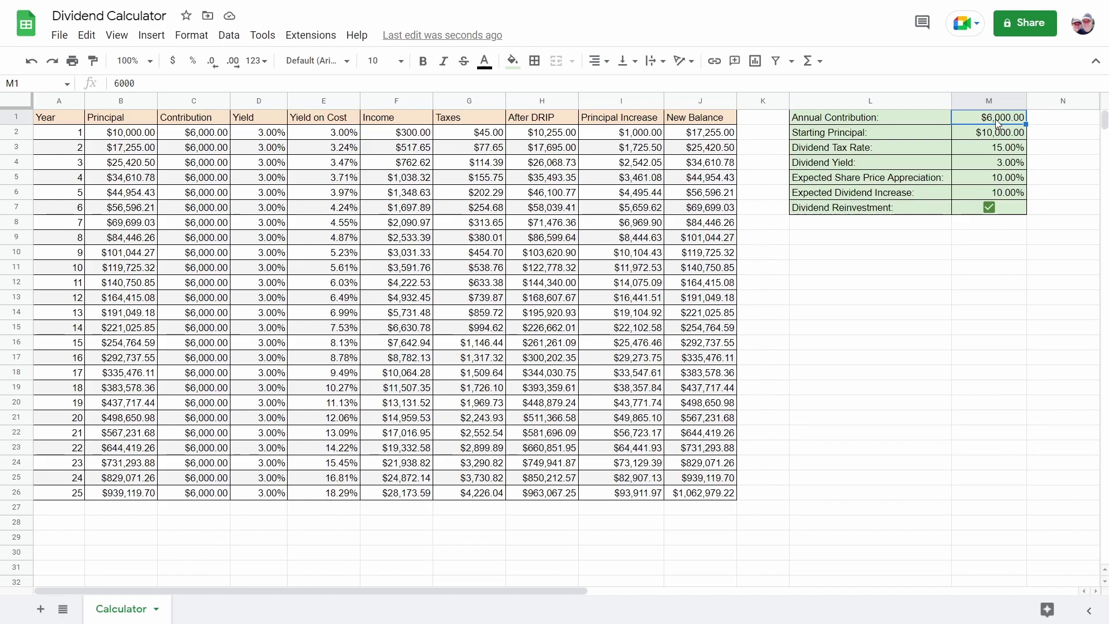
{"action": "type", "text": "20,00"}
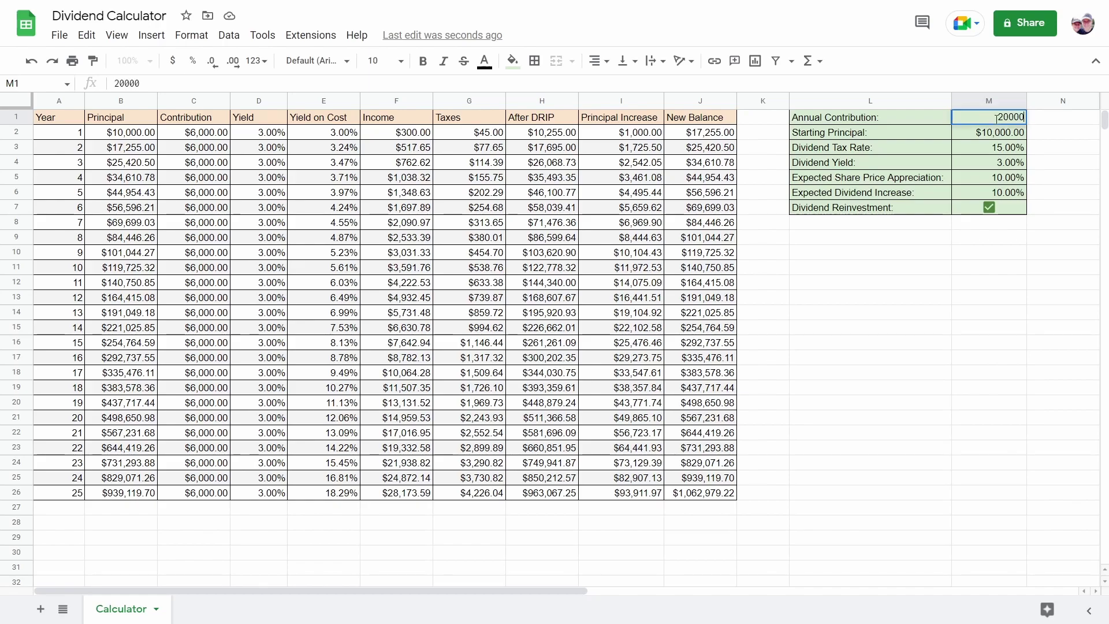
{"action": "type", "text": "0"}
{"action": "key", "text": "Return"}
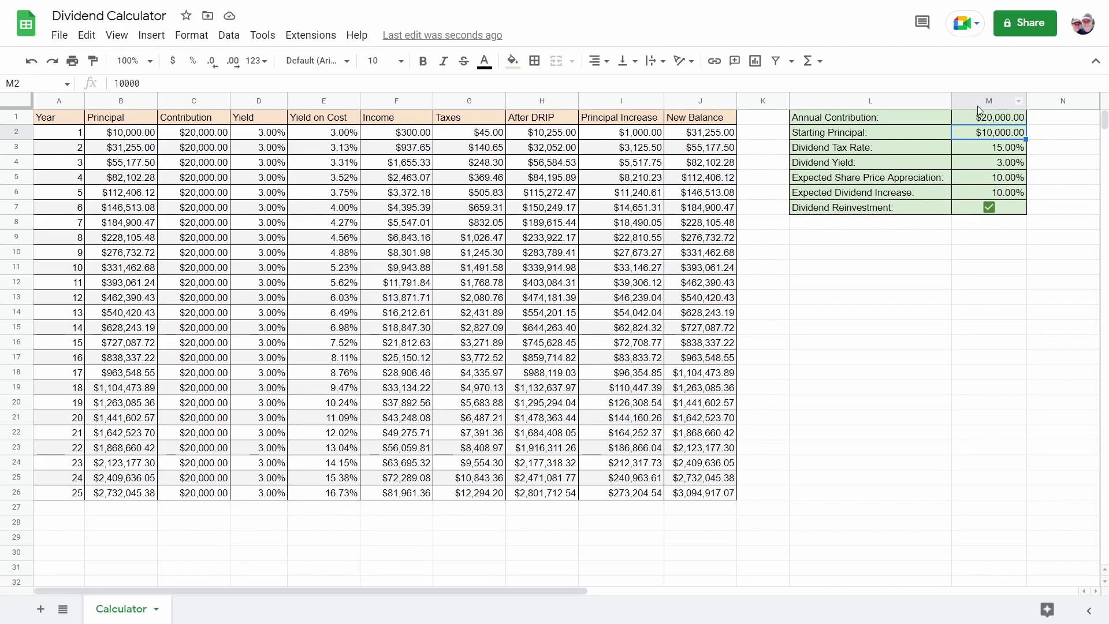
{"action": "type", "text": "100,000"}
{"action": "key", "text": "Return"}
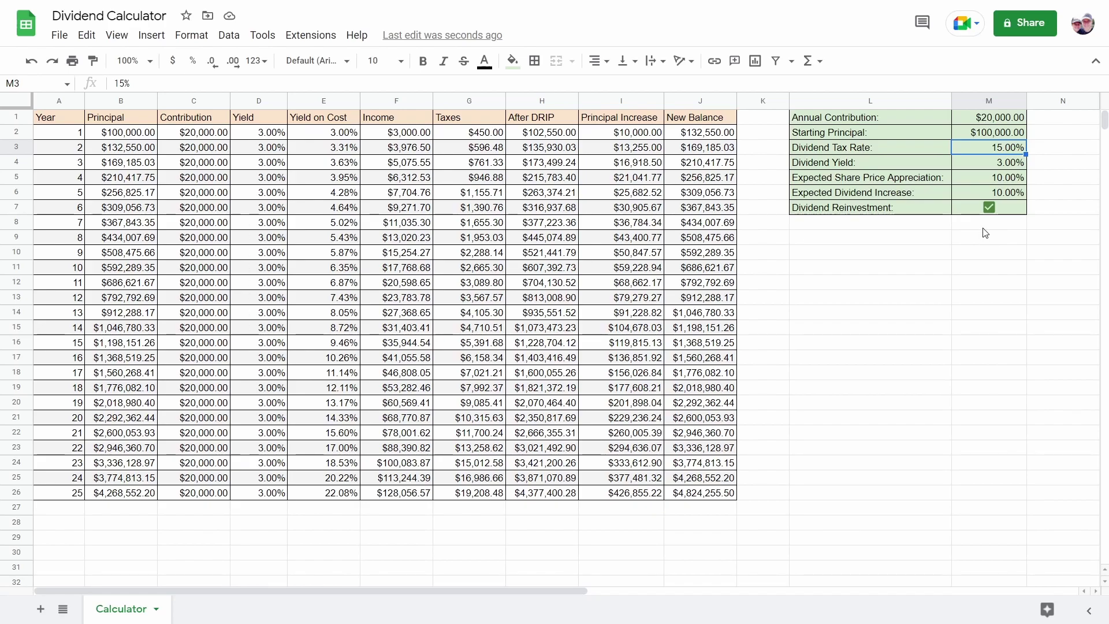
{"action": "left_click", "coordinate": [989, 207]}
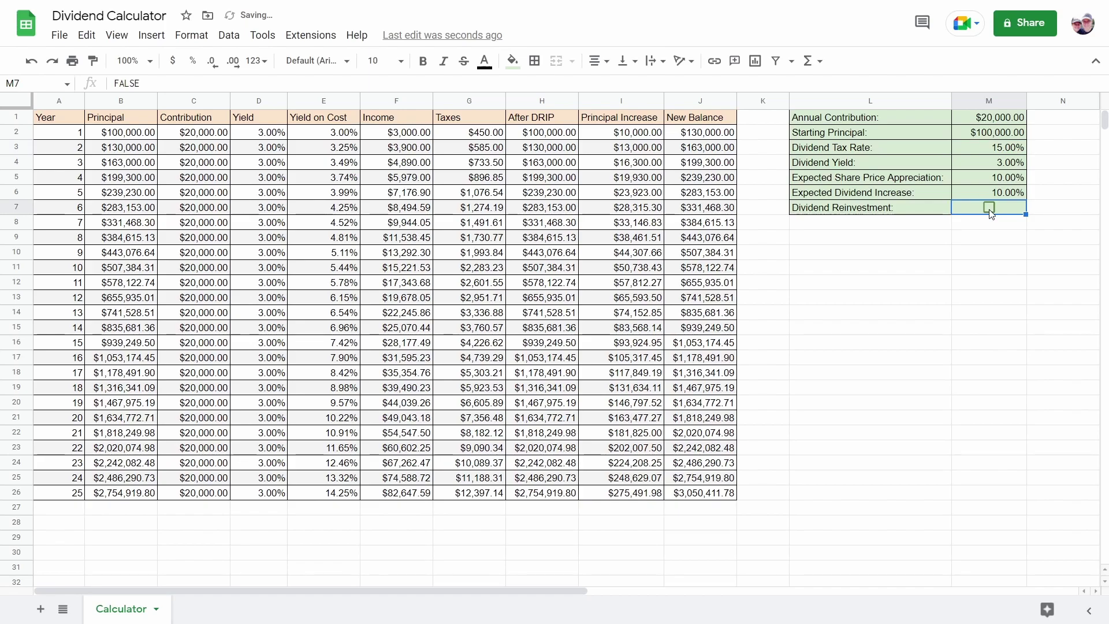
{"action": "left_click", "coordinate": [717, 495]}
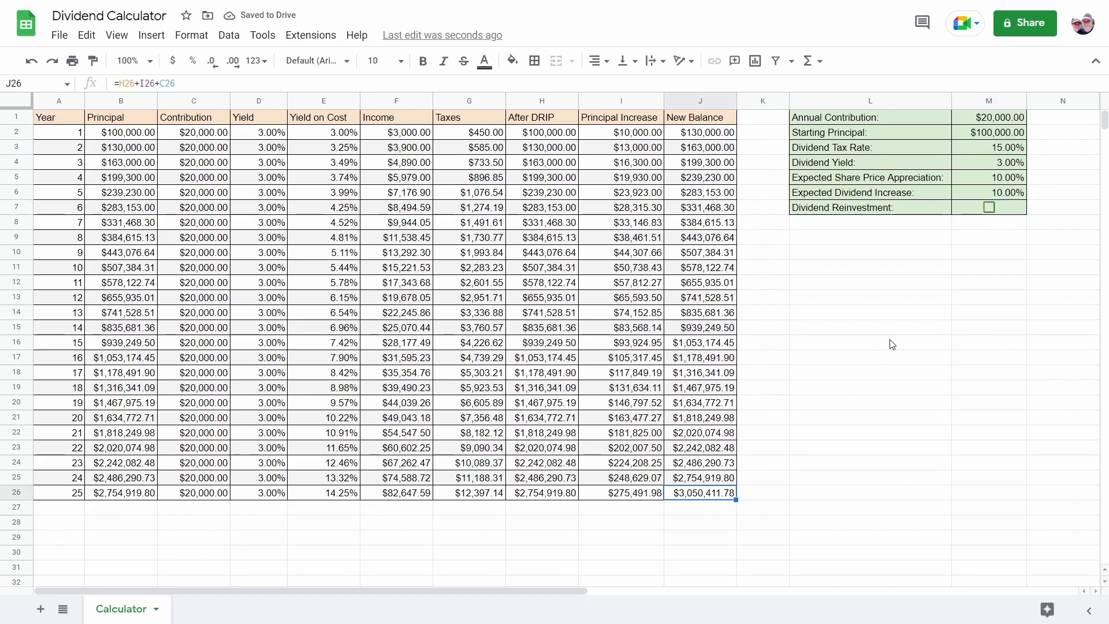
{"action": "left_click", "coordinate": [989, 208]}
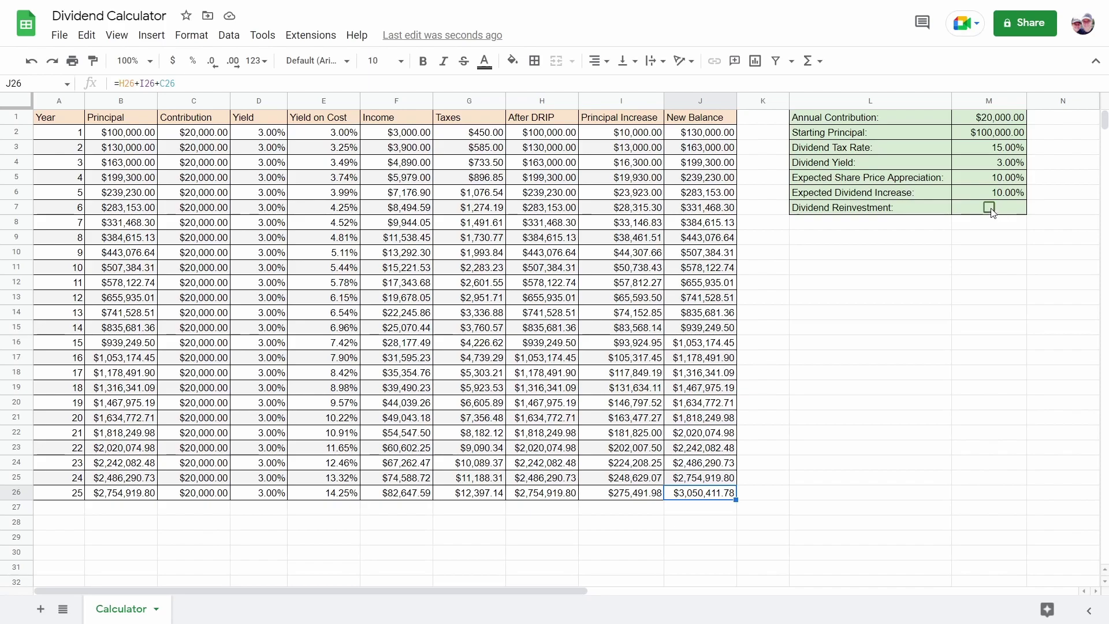